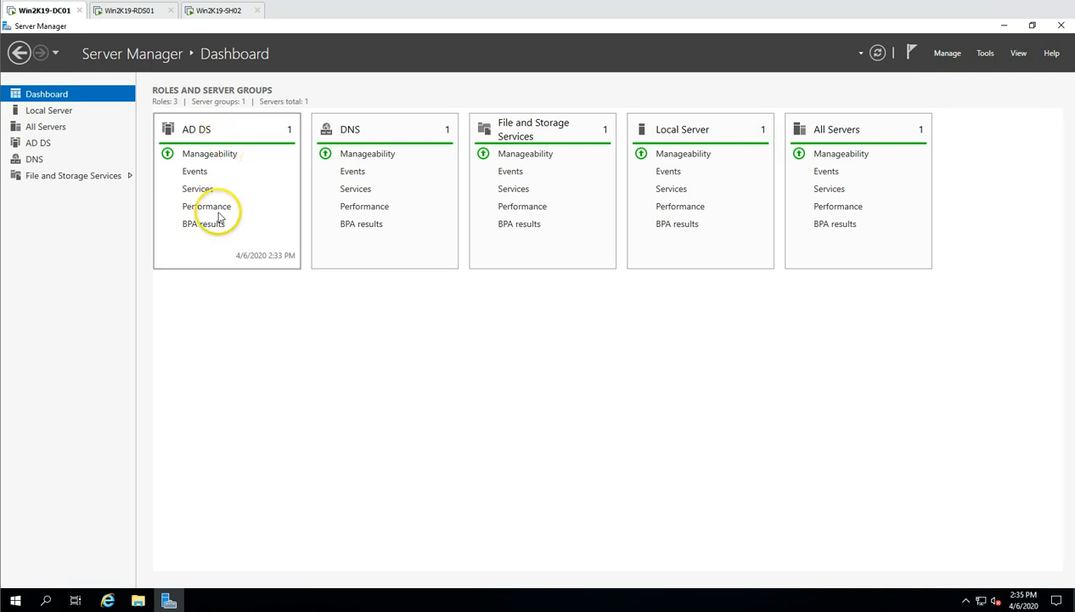
# - Review the Remote Desktop Services deployment overview on Win2K19-RDS01, including its RD Session Host server
pyautogui.click(134, 14)
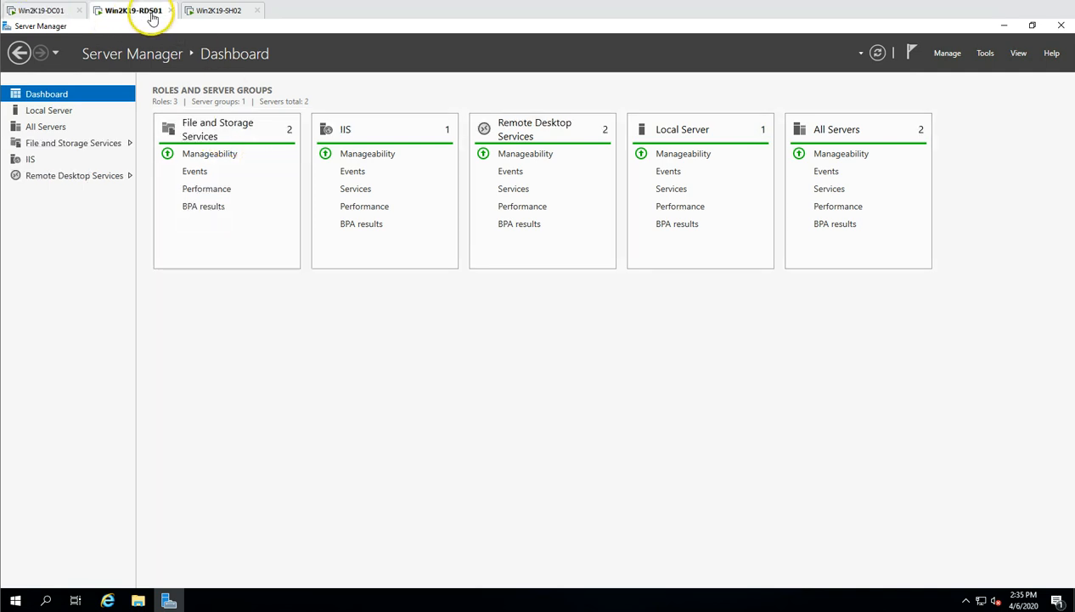
pyautogui.click(213, 13)
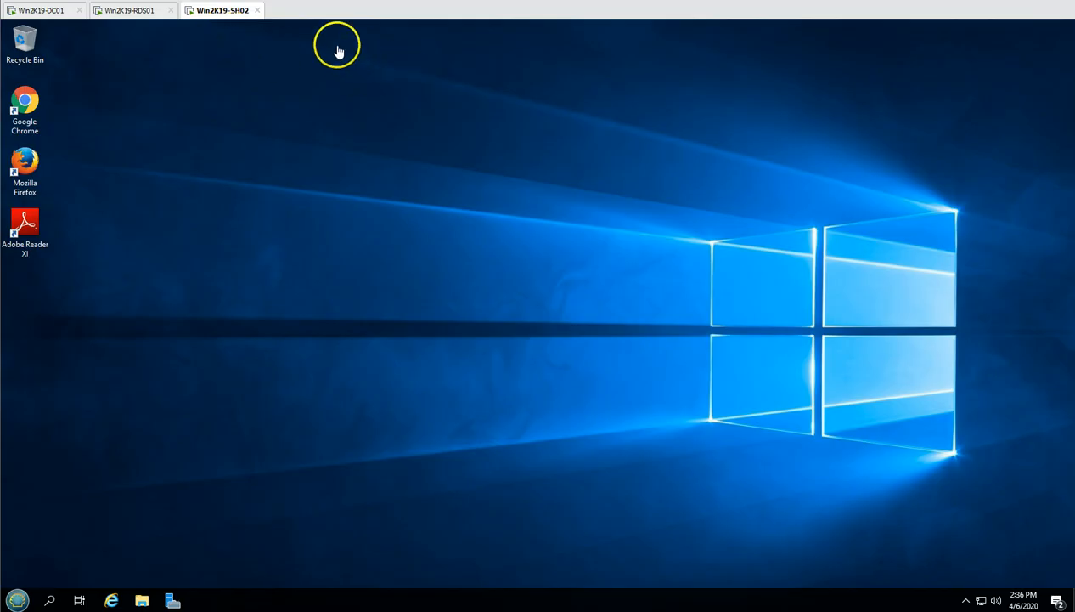
pyautogui.click(135, 12)
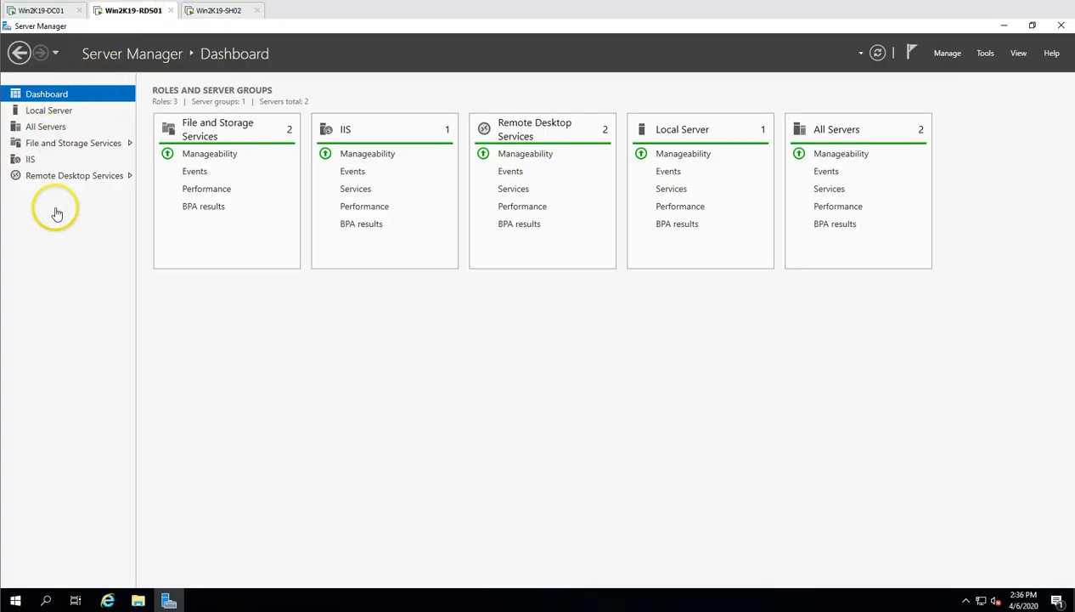
pyautogui.click(66, 176)
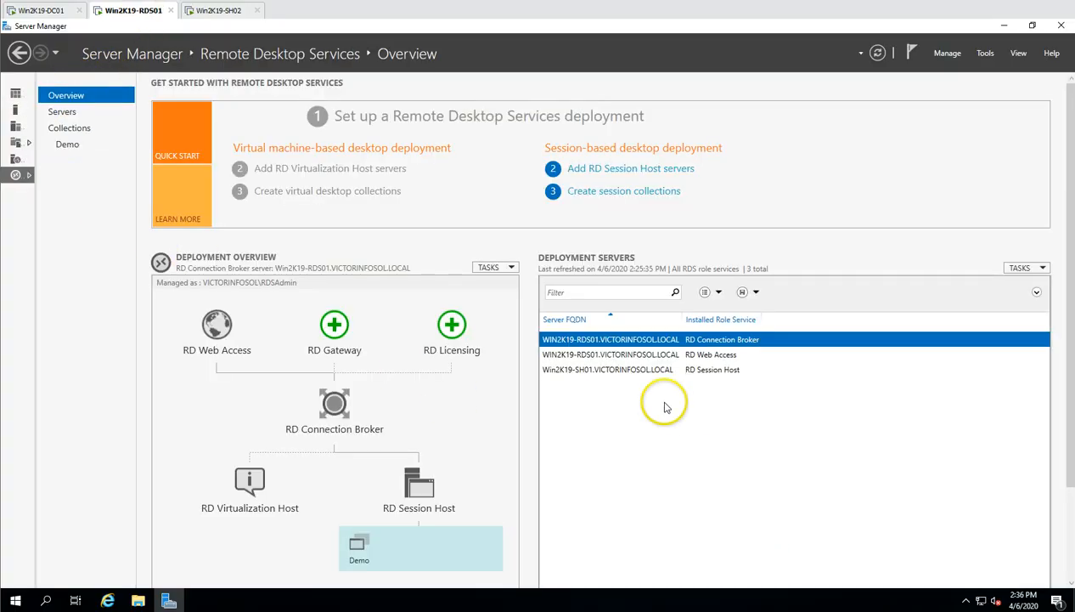
pyautogui.click(658, 371)
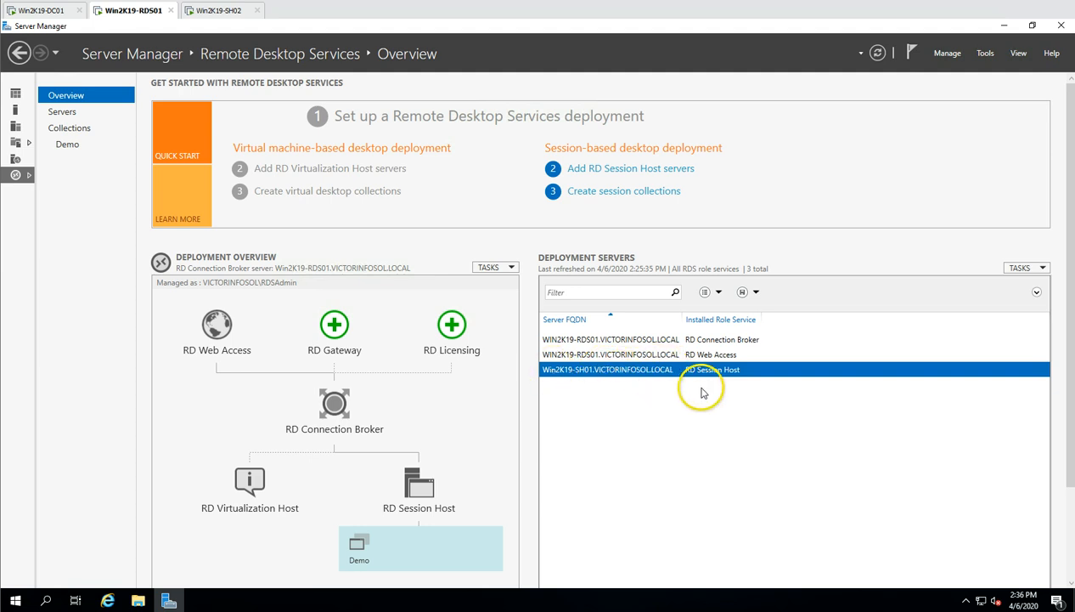
# - Check the list of installed programs in Programs and Features on Win2K19-SH02, then close it
pyautogui.click(224, 11)
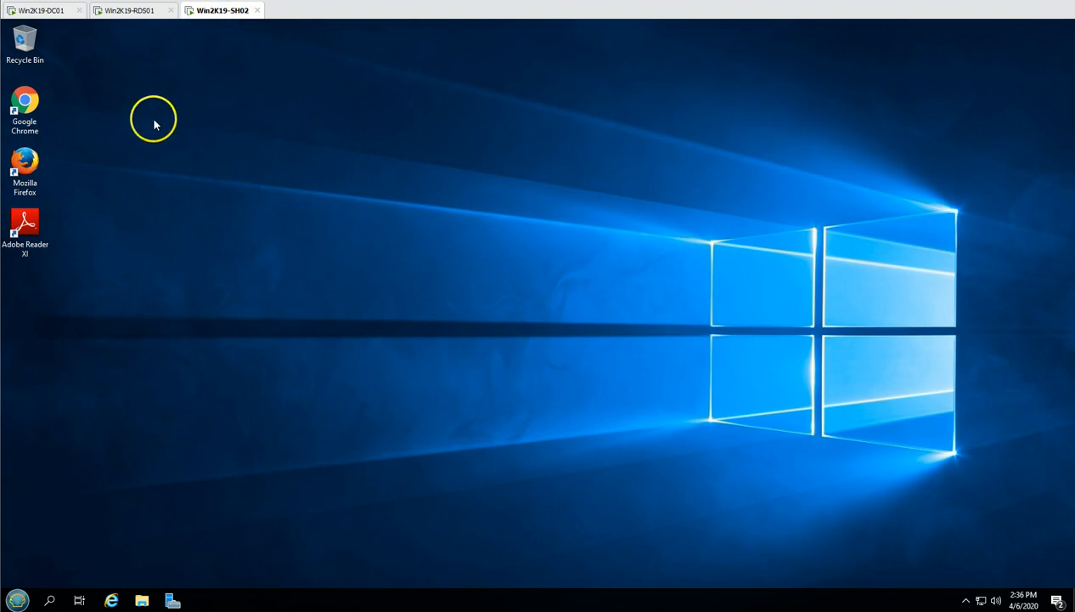
pyautogui.click(18, 601)
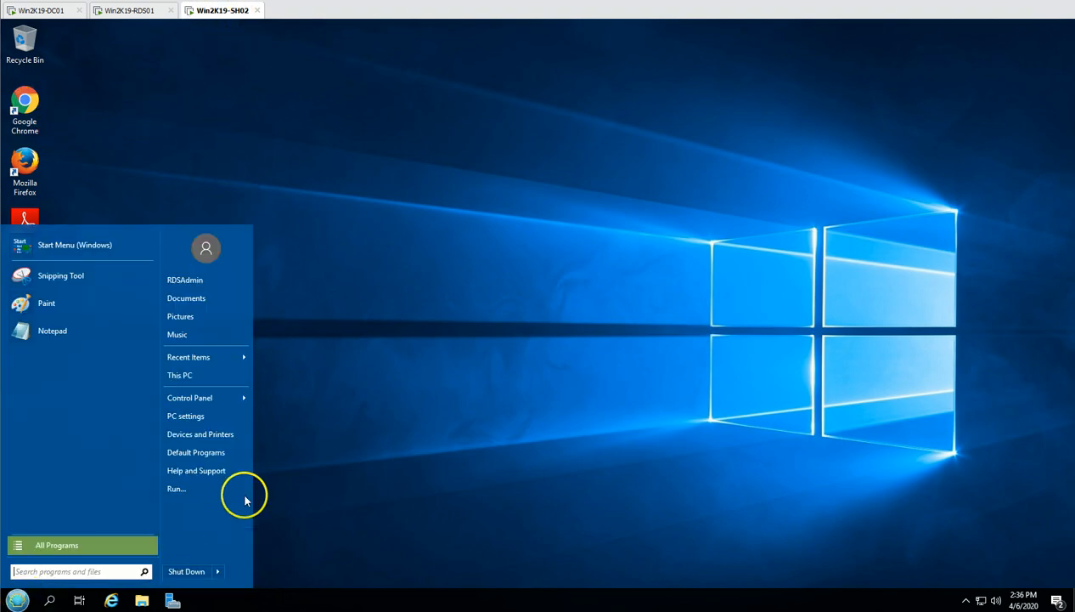
pyautogui.moveTo(222, 396)
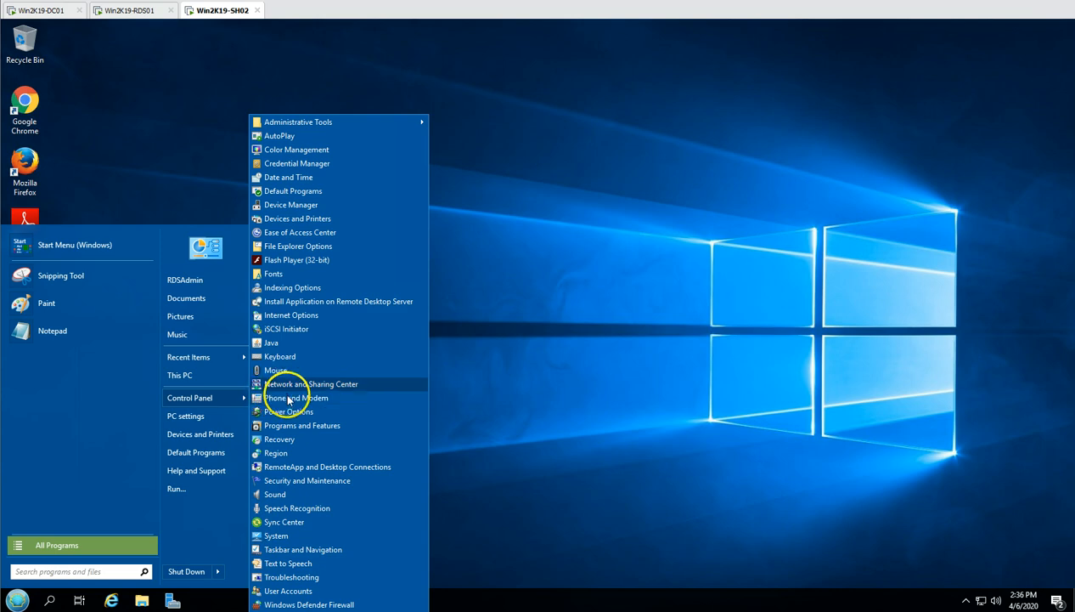
pyautogui.click(310, 429)
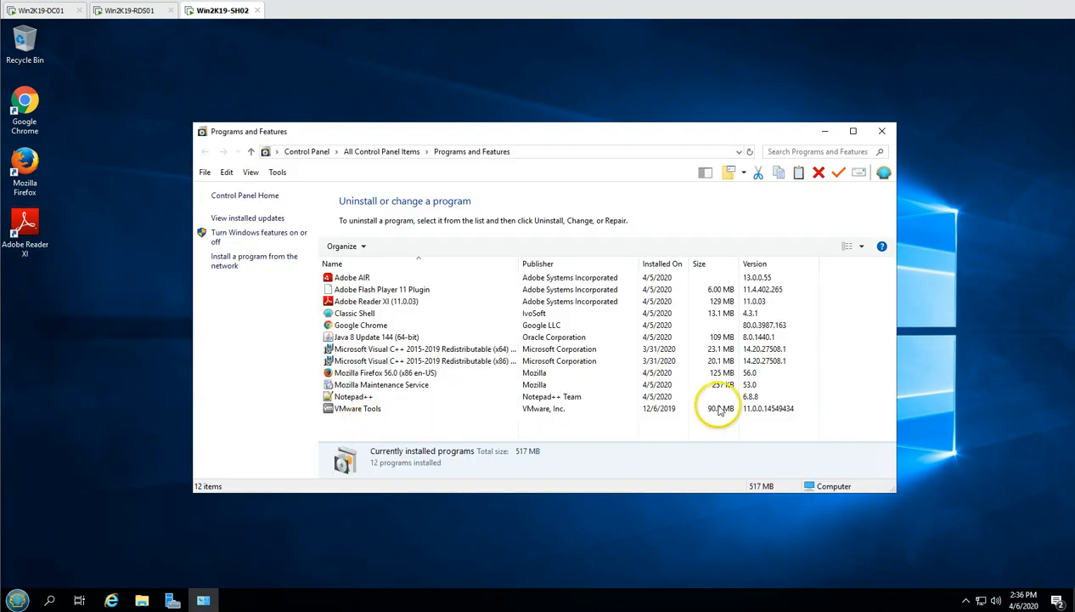
pyautogui.click(374, 360)
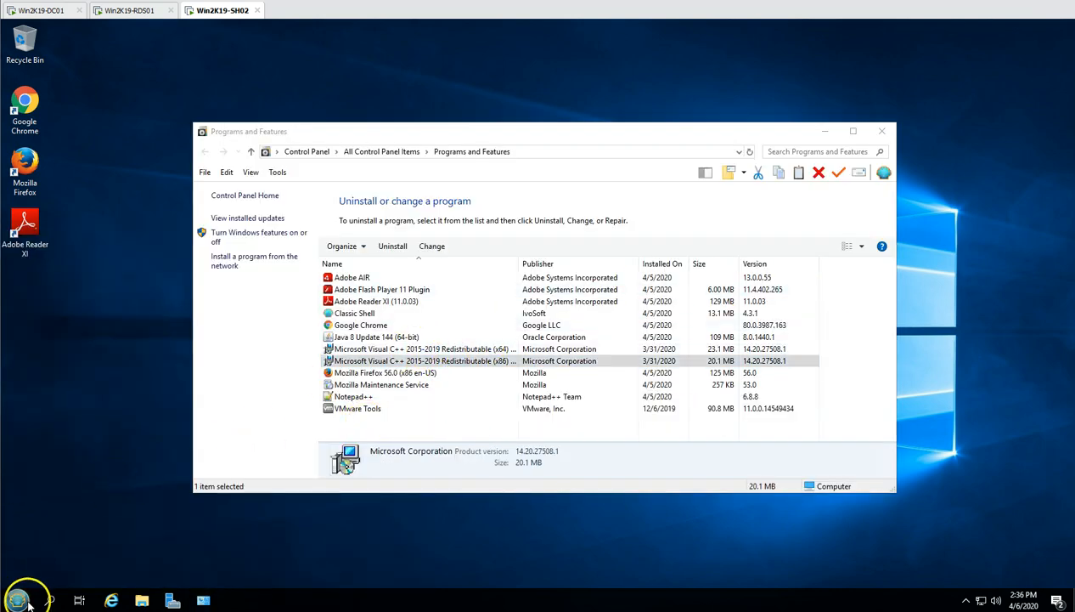
pyautogui.click(17, 601)
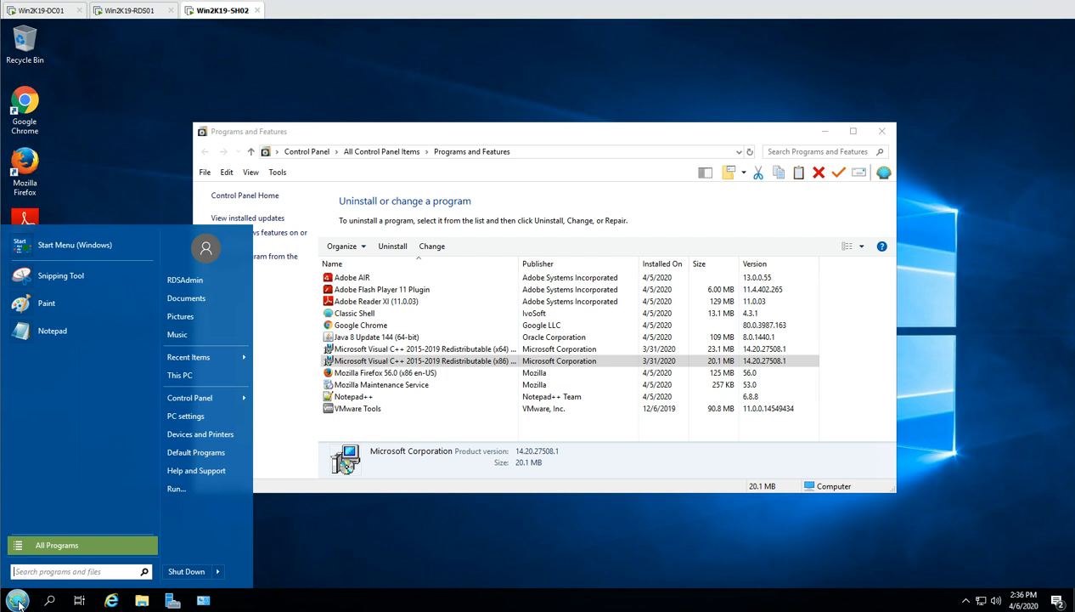
pyautogui.click(492, 451)
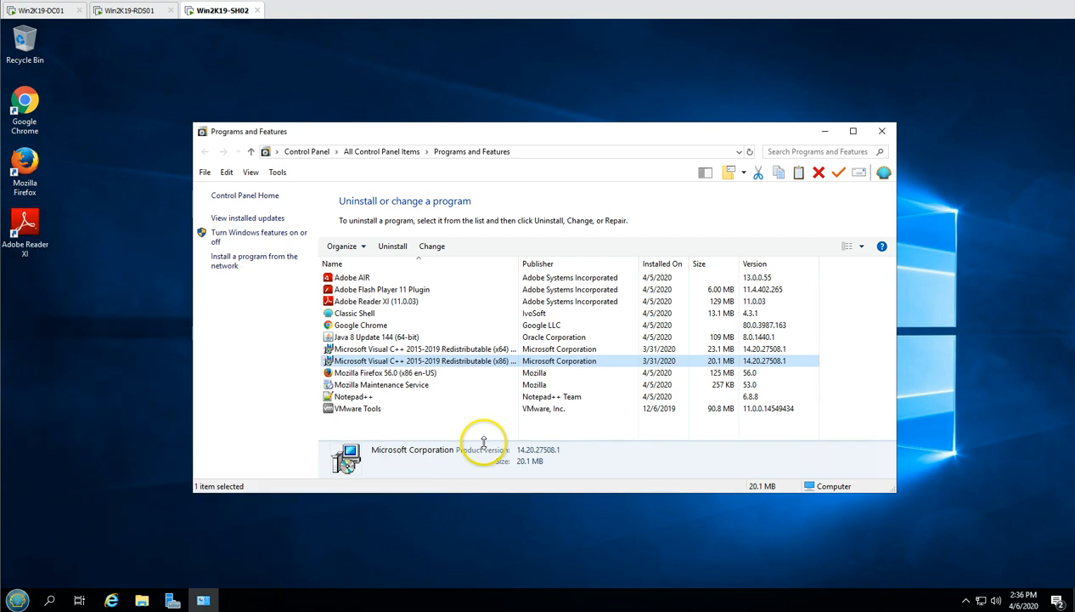
pyautogui.click(492, 429)
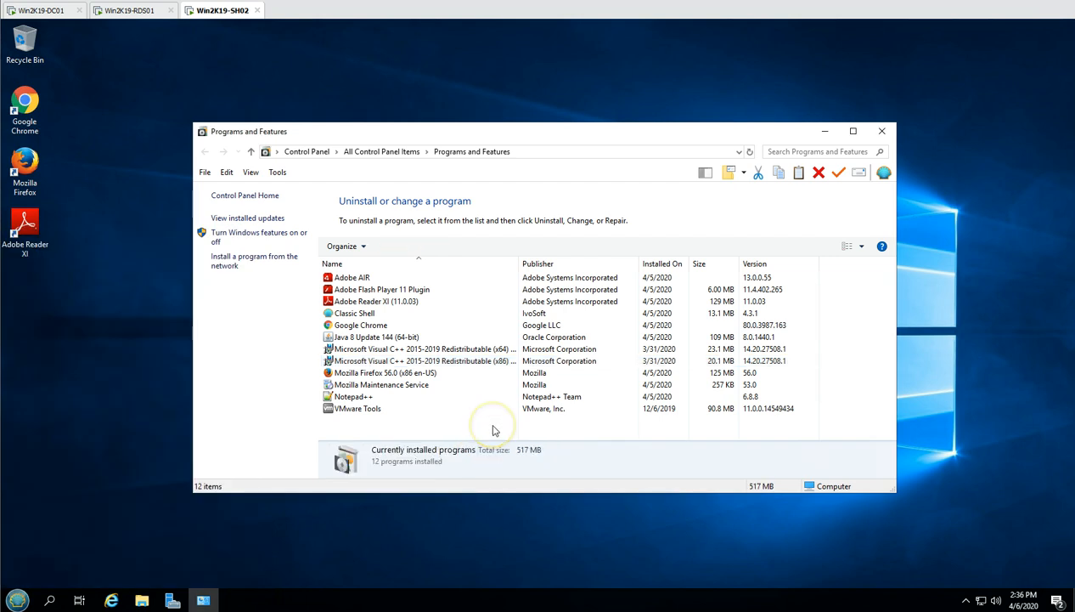
pyautogui.click(881, 134)
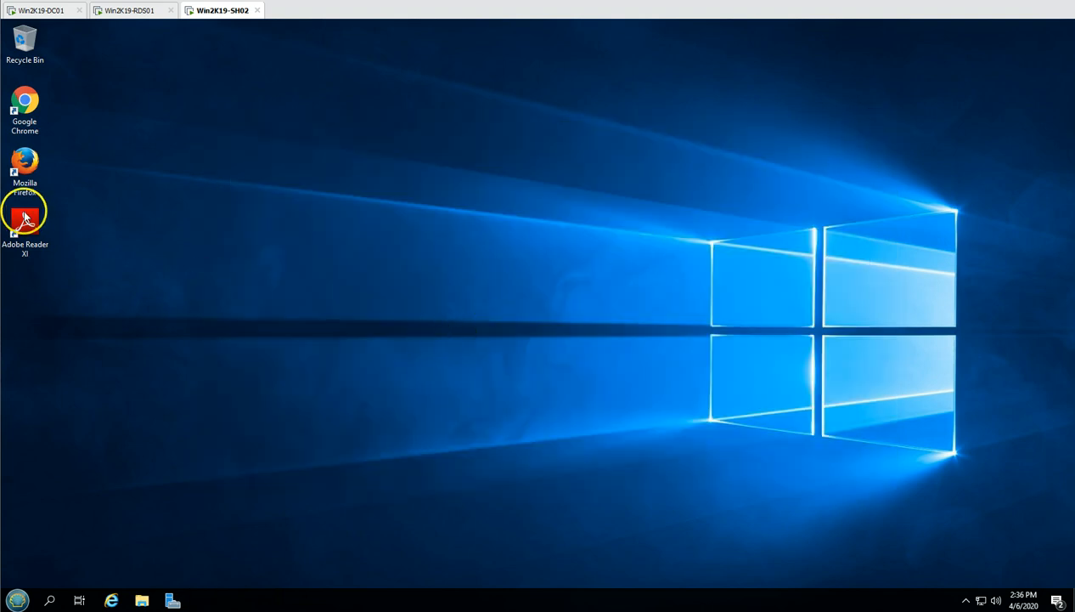
# - Launch Google Chrome on Win2K19-SH02 and search the web for "o365 offline installer download"
pyautogui.doubleClick(26, 119)
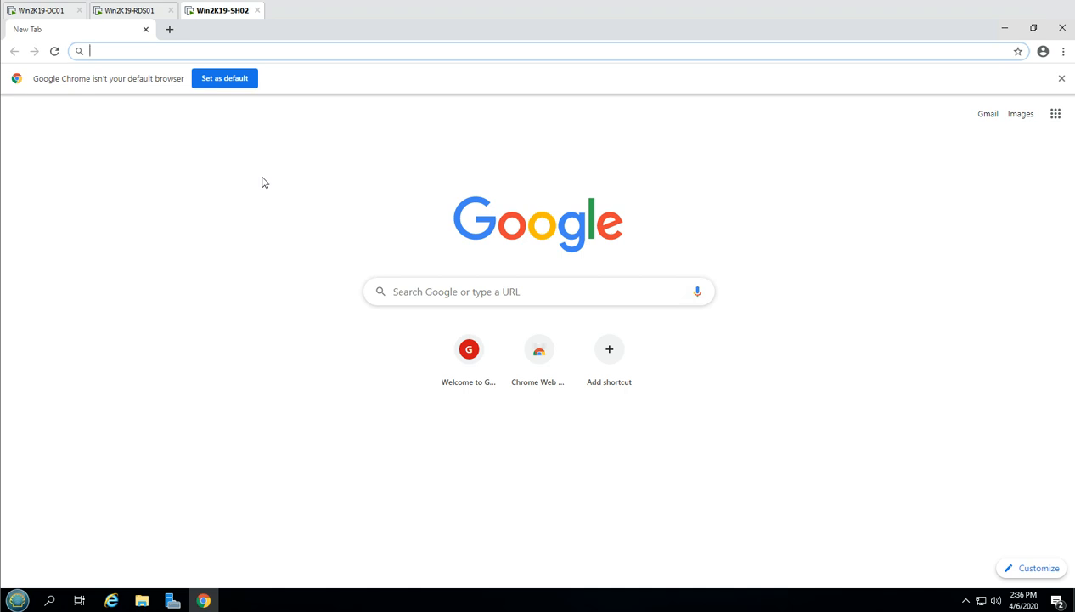
pyautogui.write('o')
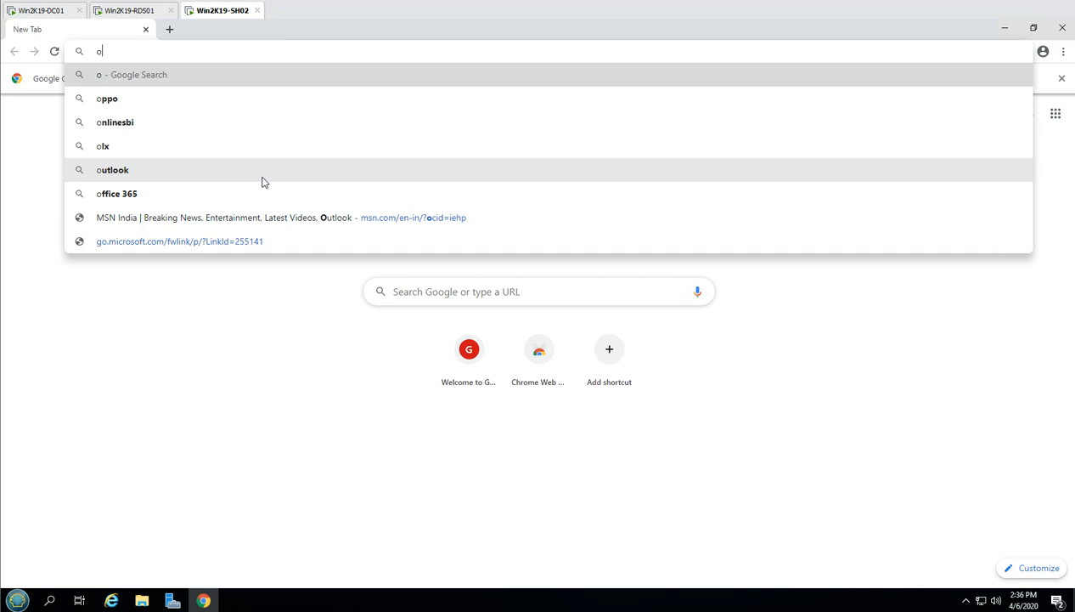
pyautogui.press('Up')
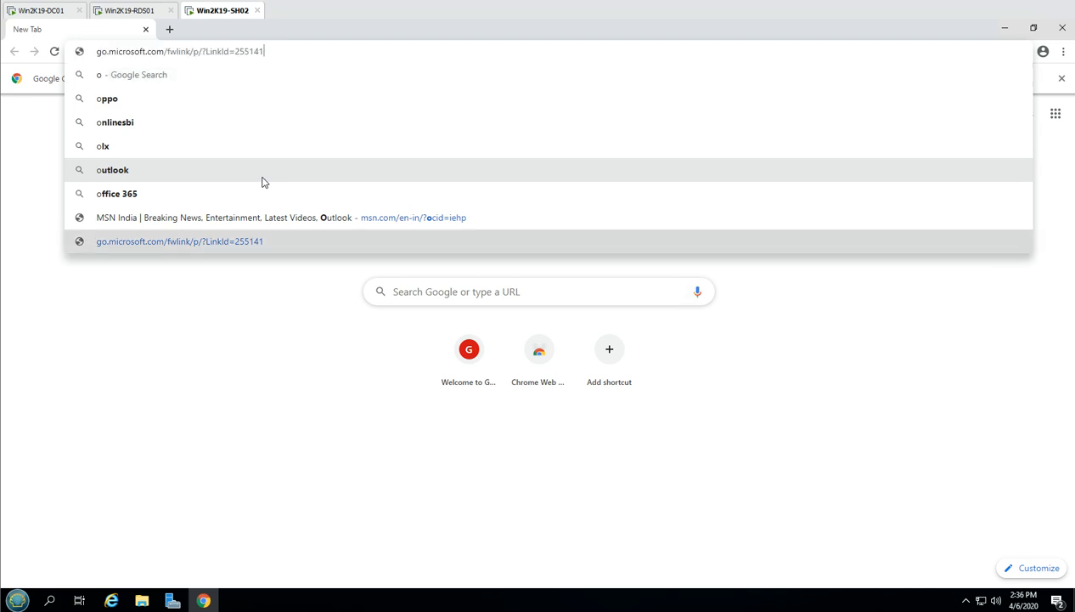
pyautogui.hotkey('ctrl', 'a')
pyautogui.write('o365 offline')
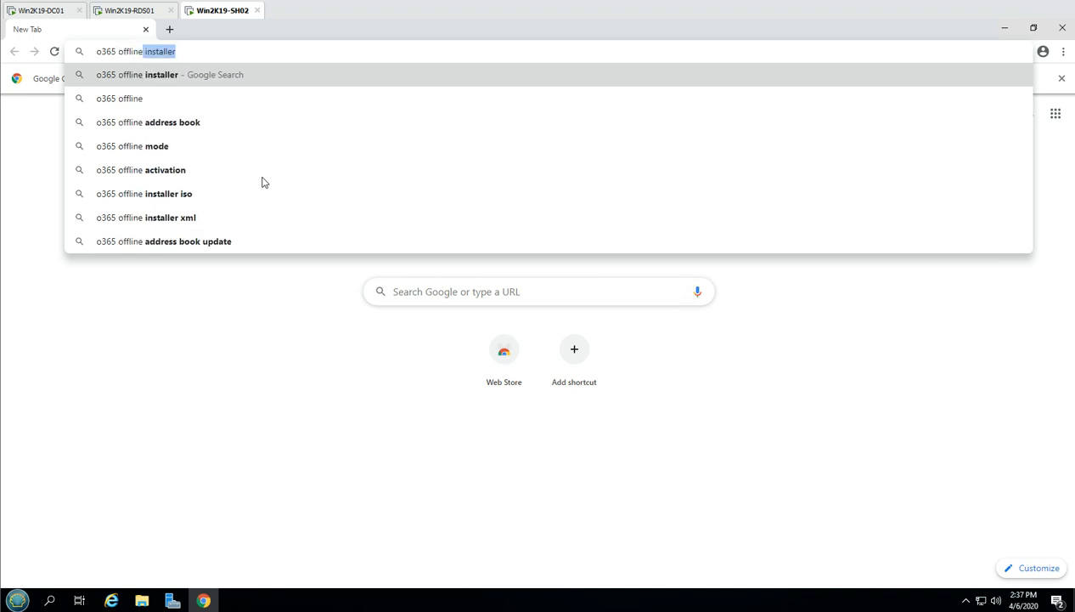
pyautogui.press('Right')
pyautogui.write('download')
pyautogui.press('Return')
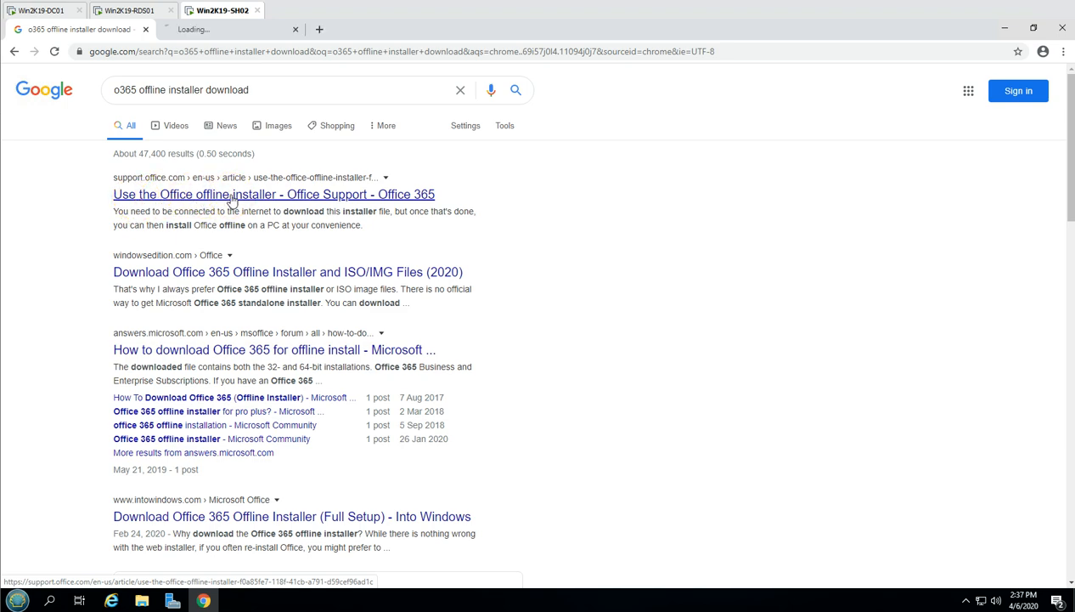
# - Open the Office Support article on the Office offline installer and read its Office for business deployment instructions
pyautogui.click(197, 29)
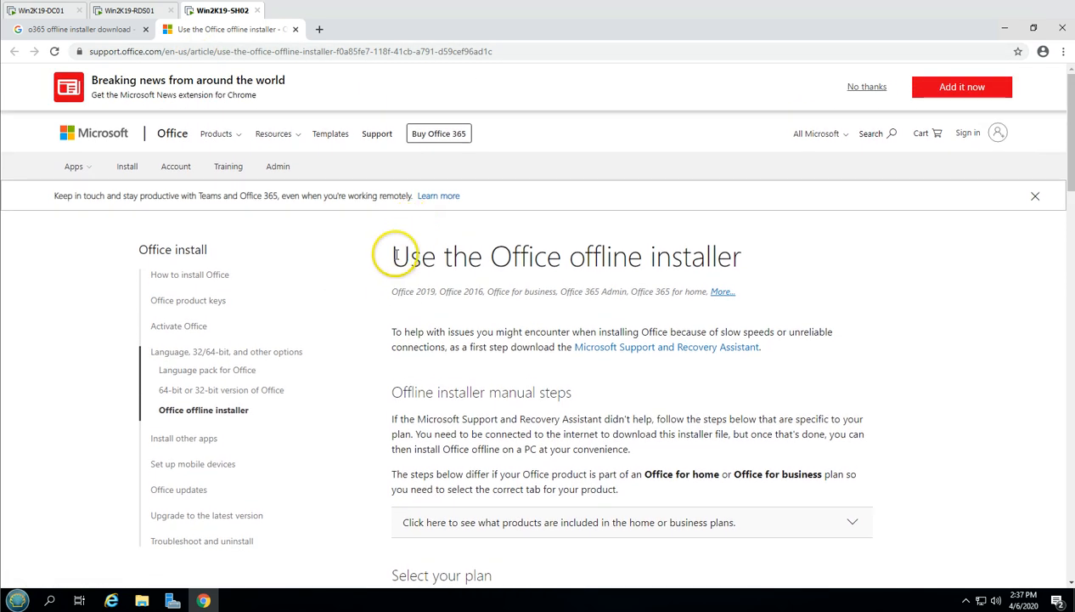
pyautogui.moveTo(397, 255); pyautogui.dragTo(747, 259)
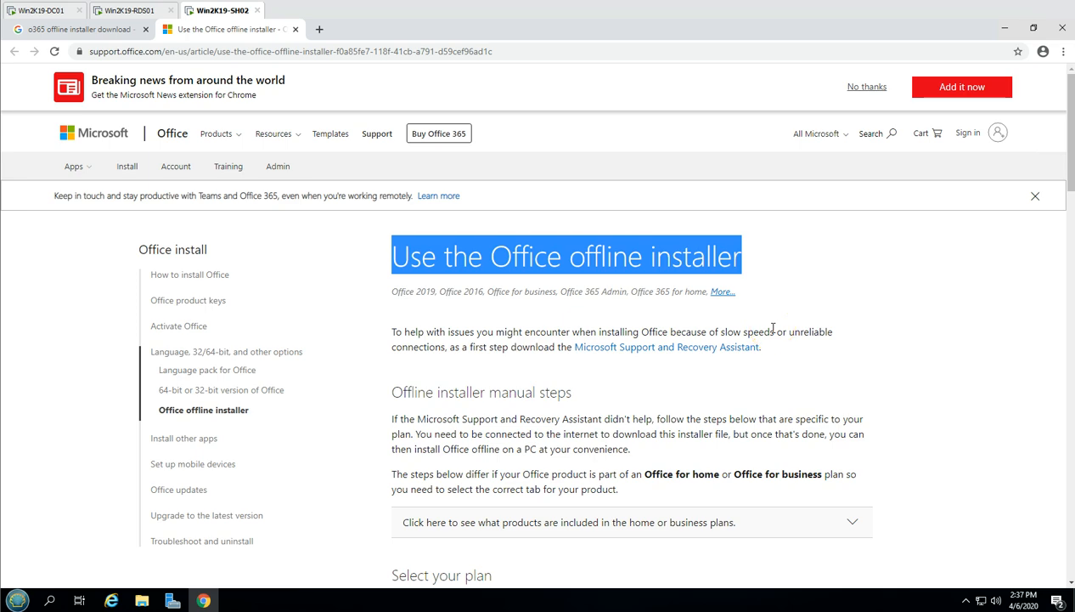
pyautogui.scroll(-3, 773, 328)
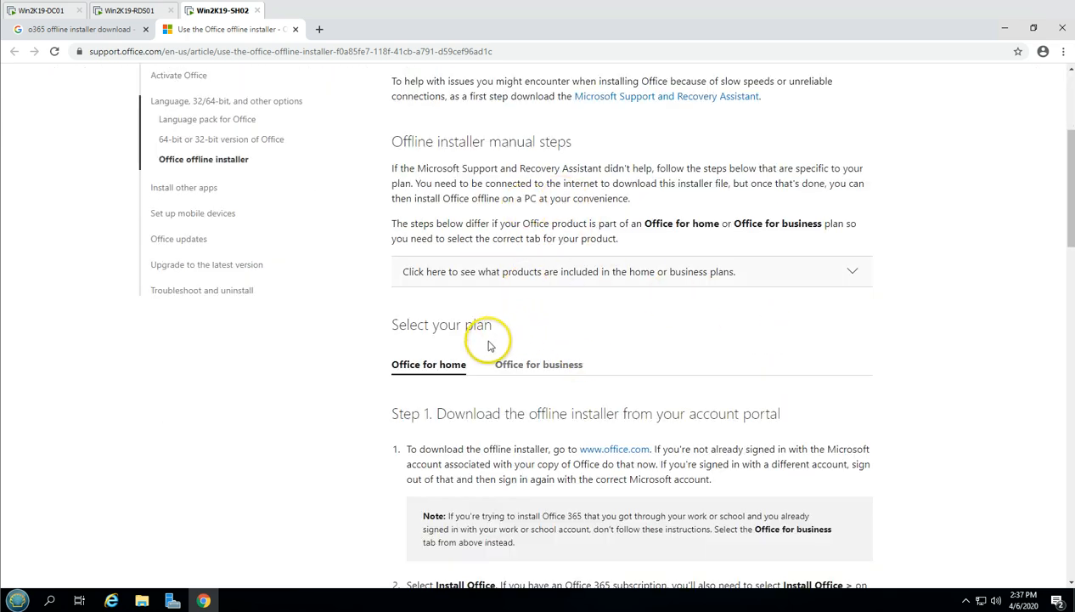
pyautogui.scroll(-2, 488, 344)
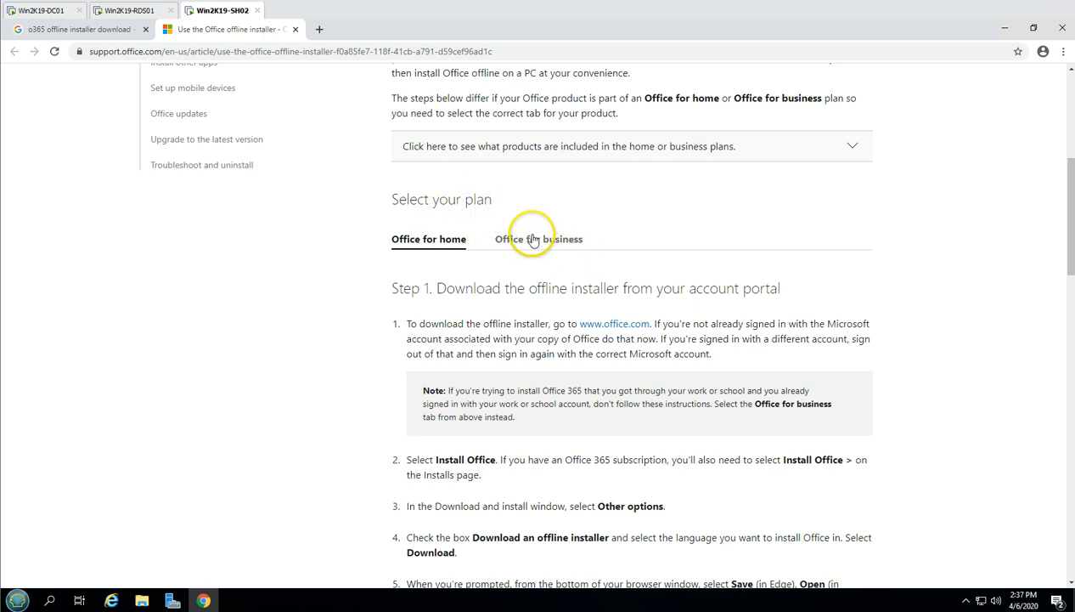
pyautogui.click(533, 240)
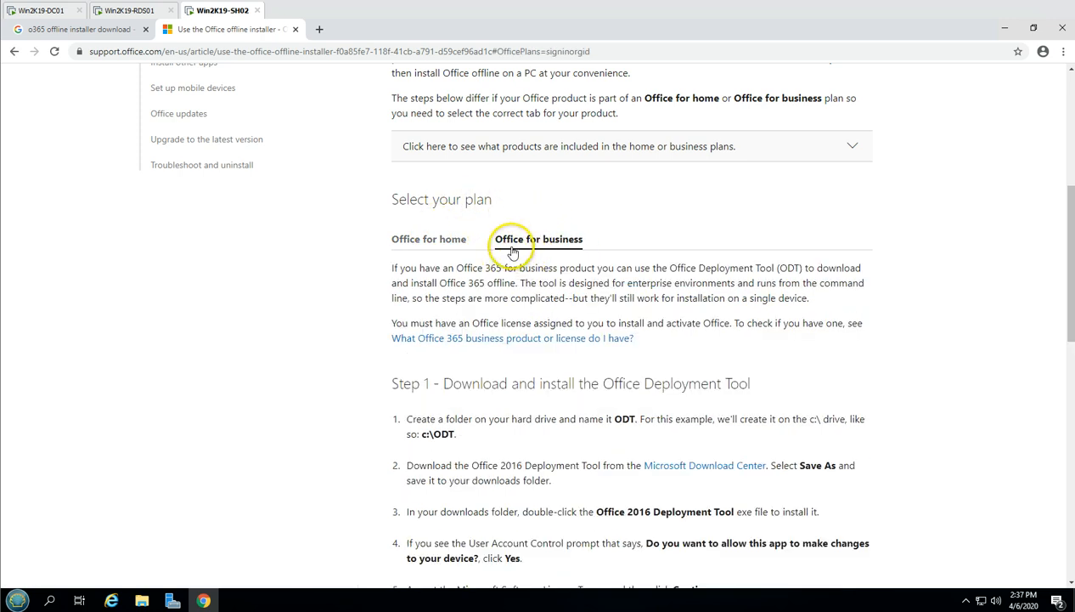
pyautogui.scroll(-4, 615, 259)
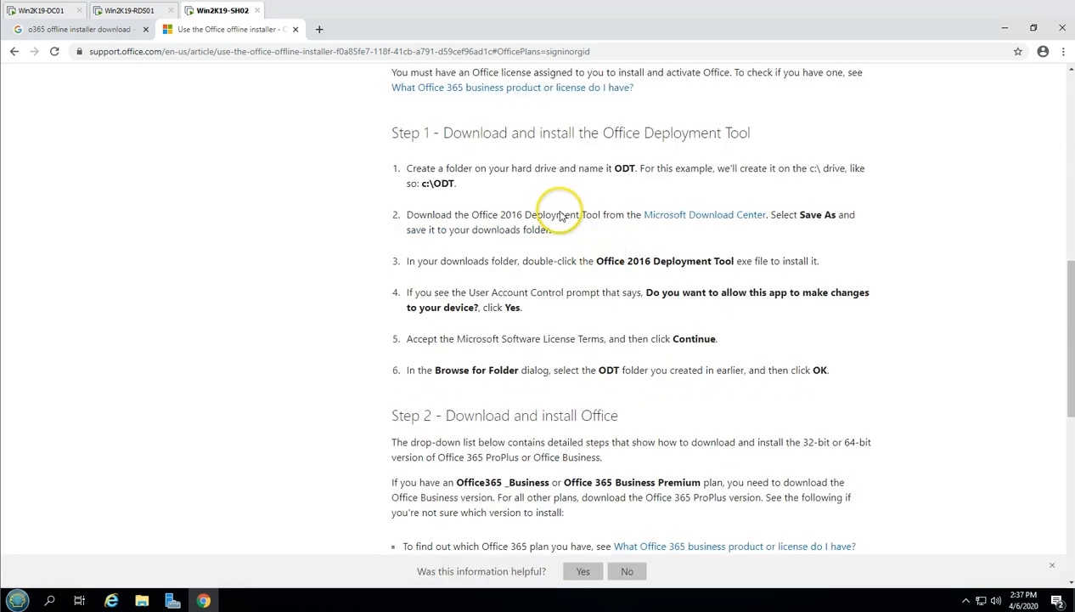
pyautogui.moveTo(392, 132); pyautogui.dragTo(481, 140)
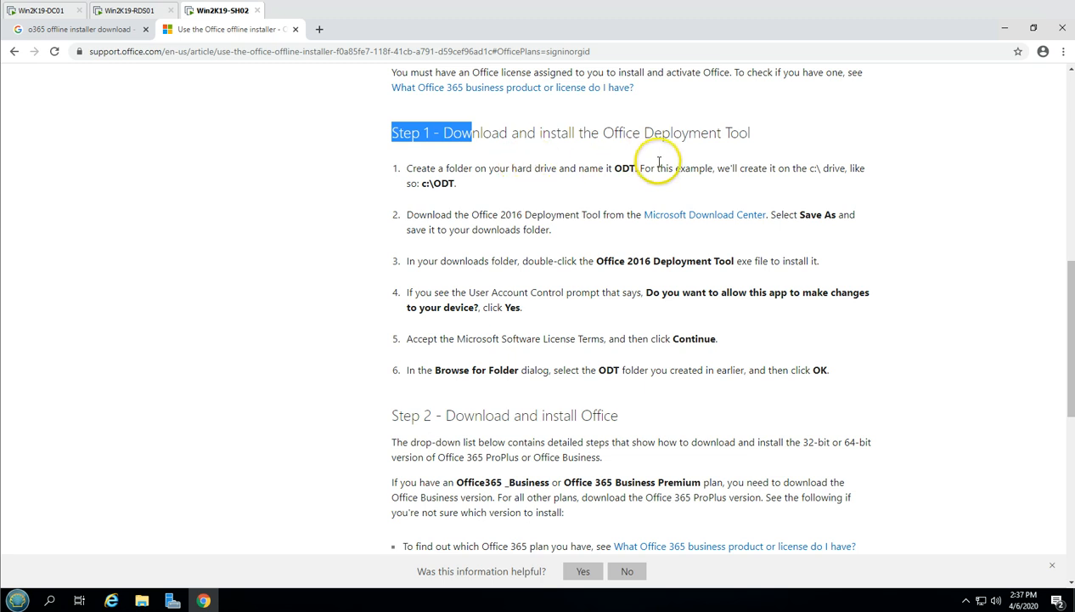
pyautogui.moveTo(446, 416); pyautogui.dragTo(742, 421)
pyautogui.click(742, 420)
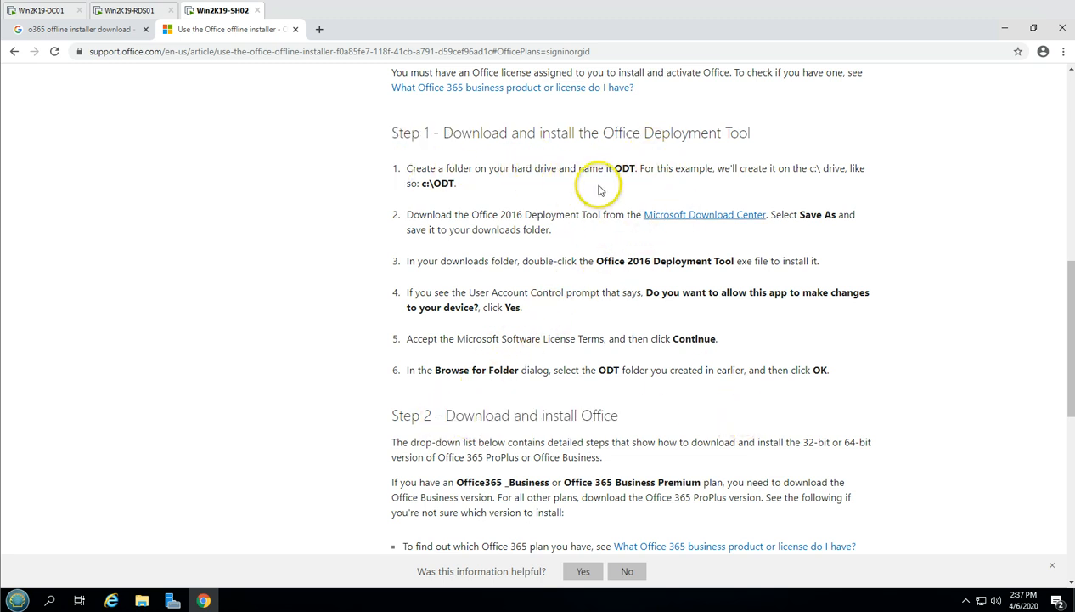
# - Download the Office Deployment Tool from the Microsoft Download Center link and close the download confirmation page
pyautogui.click(698, 222)
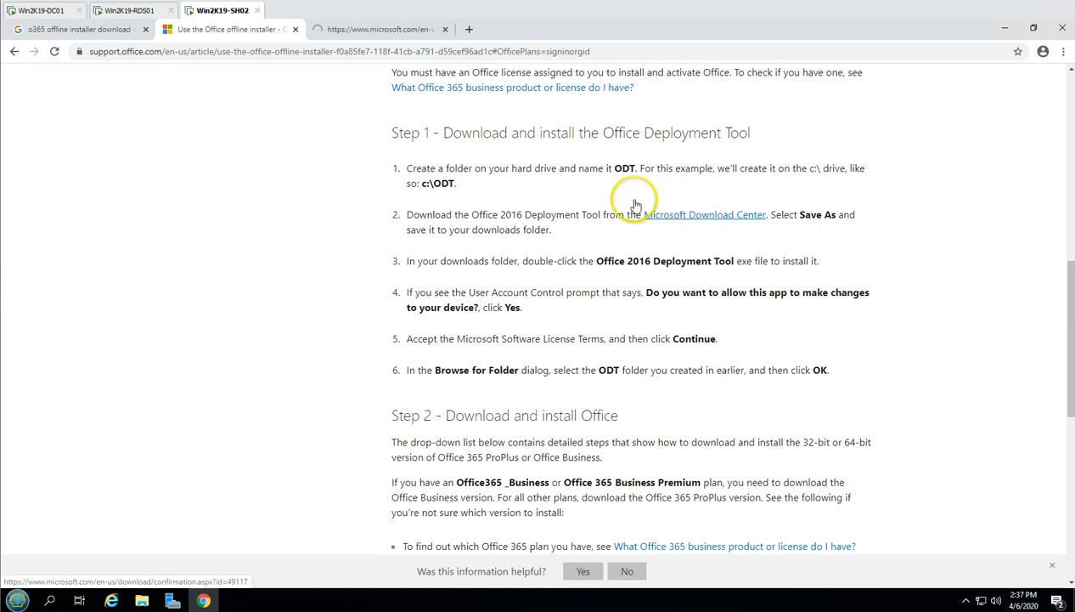
pyautogui.click(381, 28)
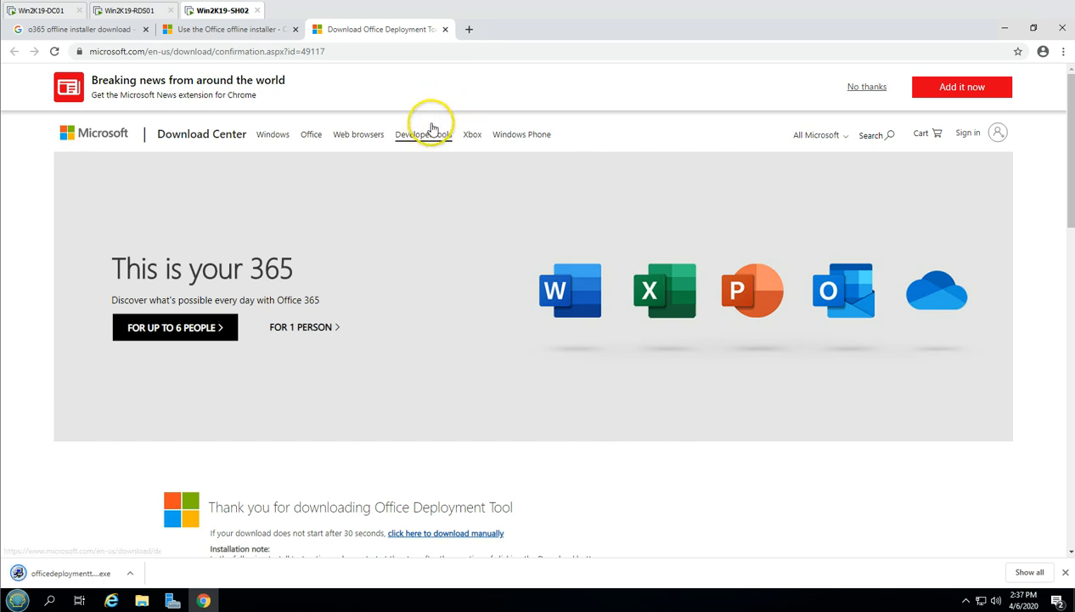
pyautogui.click(447, 30)
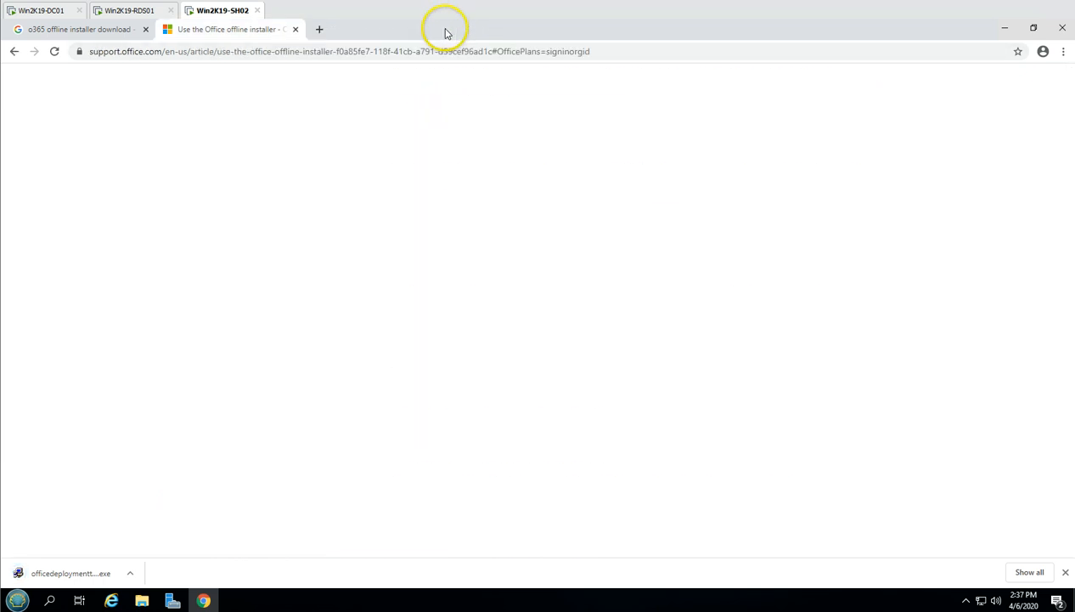
# - Run the downloaded Office Deployment Tool, allow it to make changes, accept the license terms and continue
pyautogui.click(78, 575)
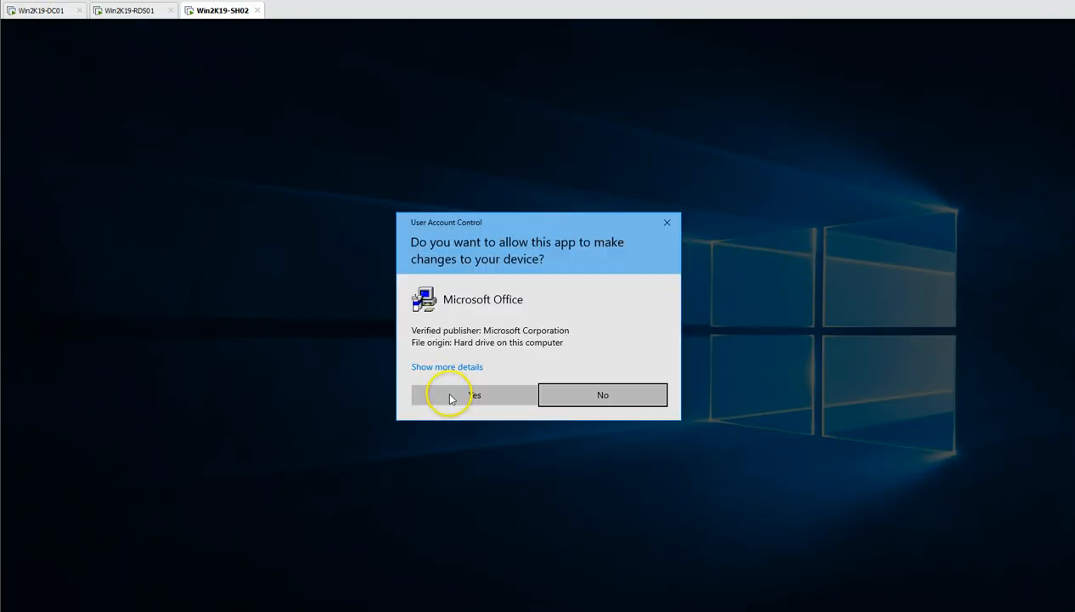
pyautogui.click(449, 396)
pyautogui.click(408, 433)
pyautogui.click(736, 433)
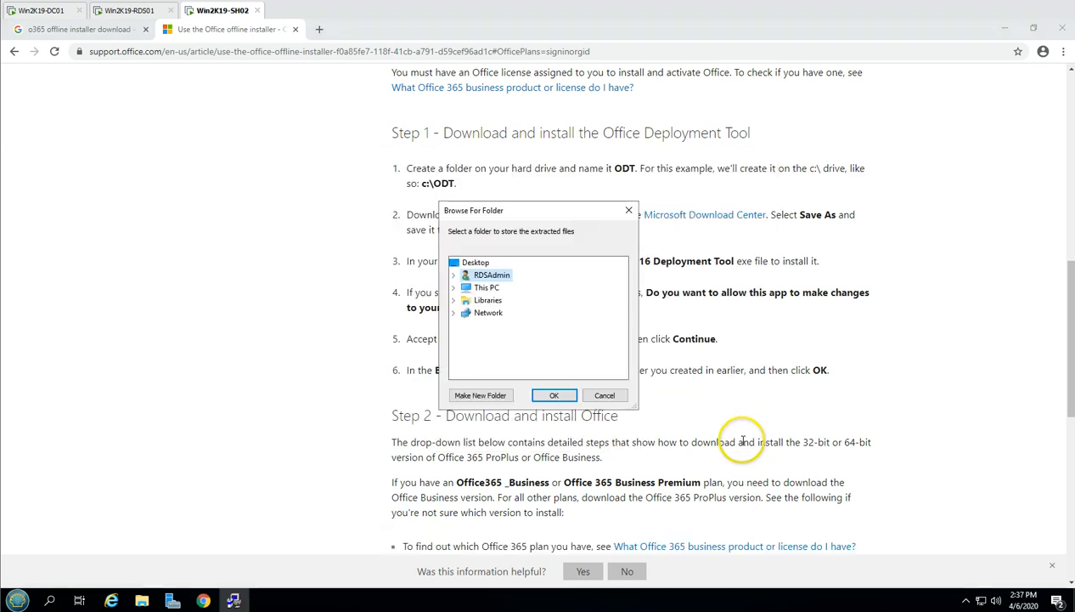
# - Create a folder named ODT on the OSDisk (C:) drive and extract the deployment tool files into it
pyautogui.click(454, 288)
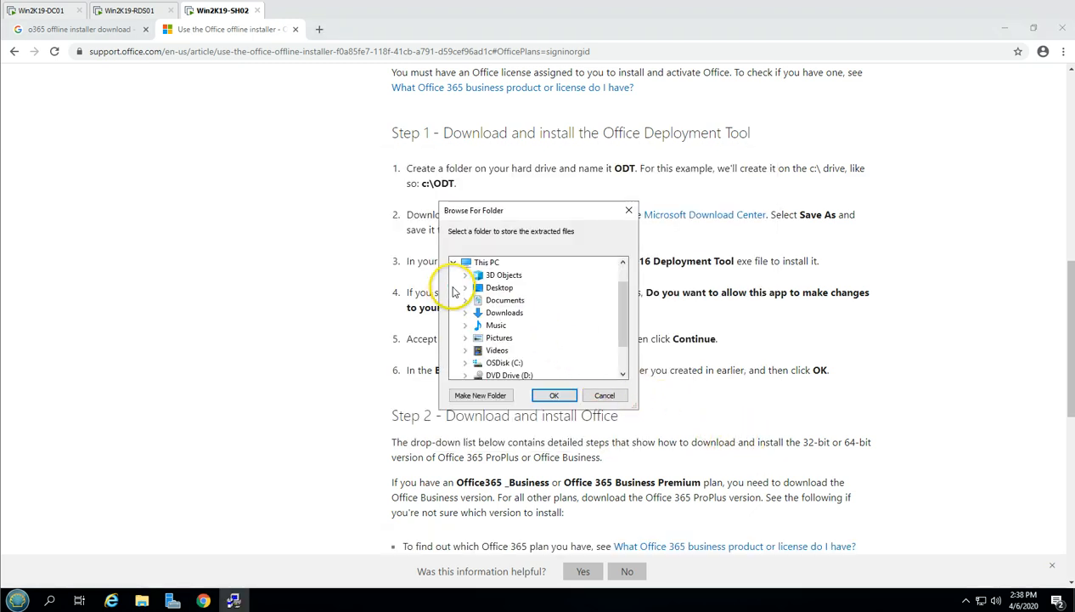
pyautogui.doubleClick(501, 365)
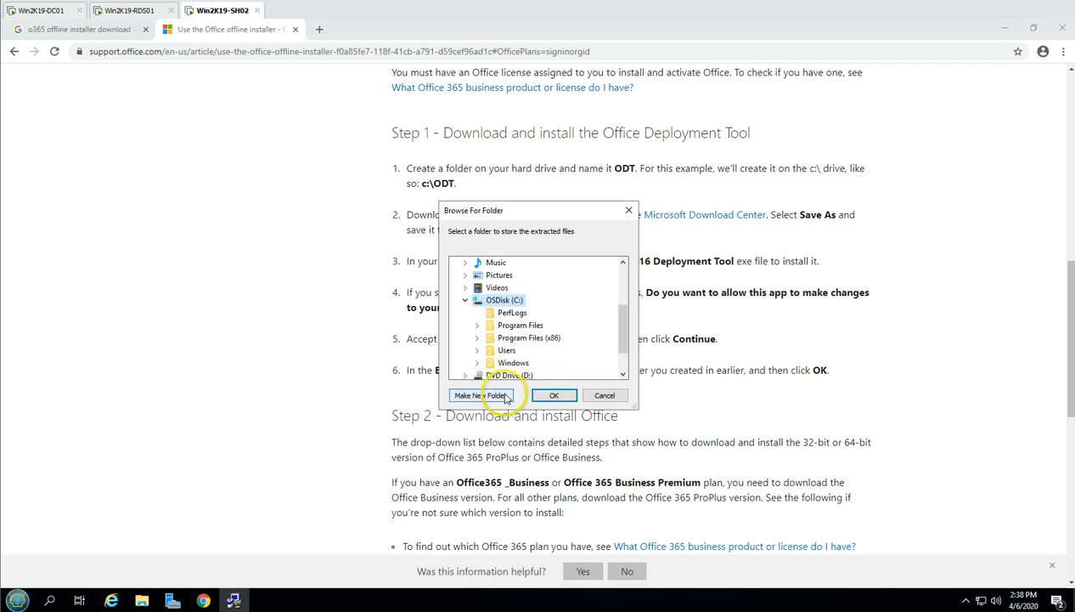
pyautogui.click(502, 397)
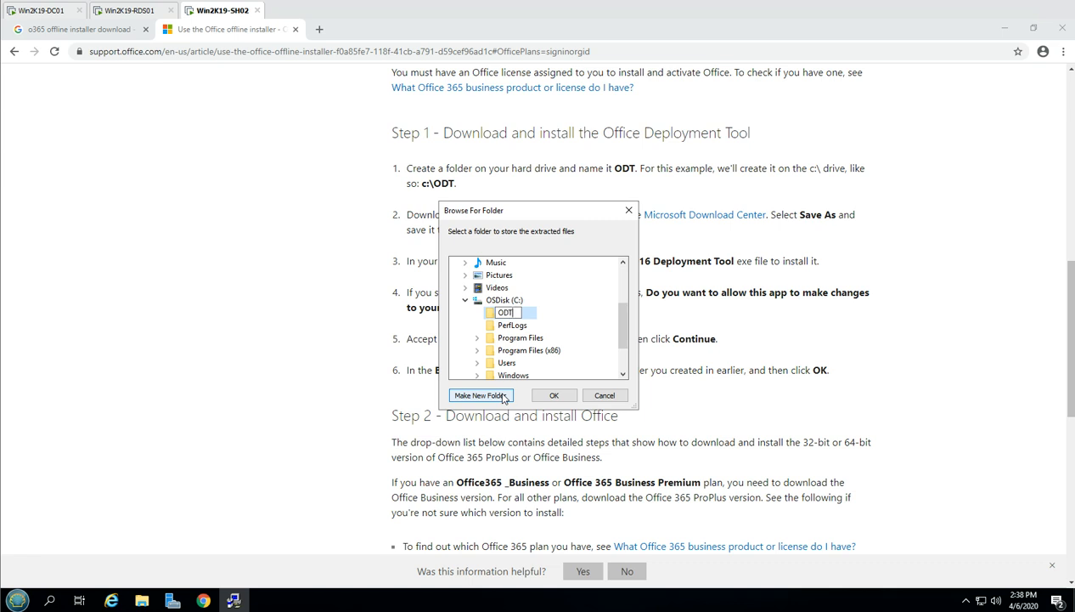
pyautogui.click(567, 398)
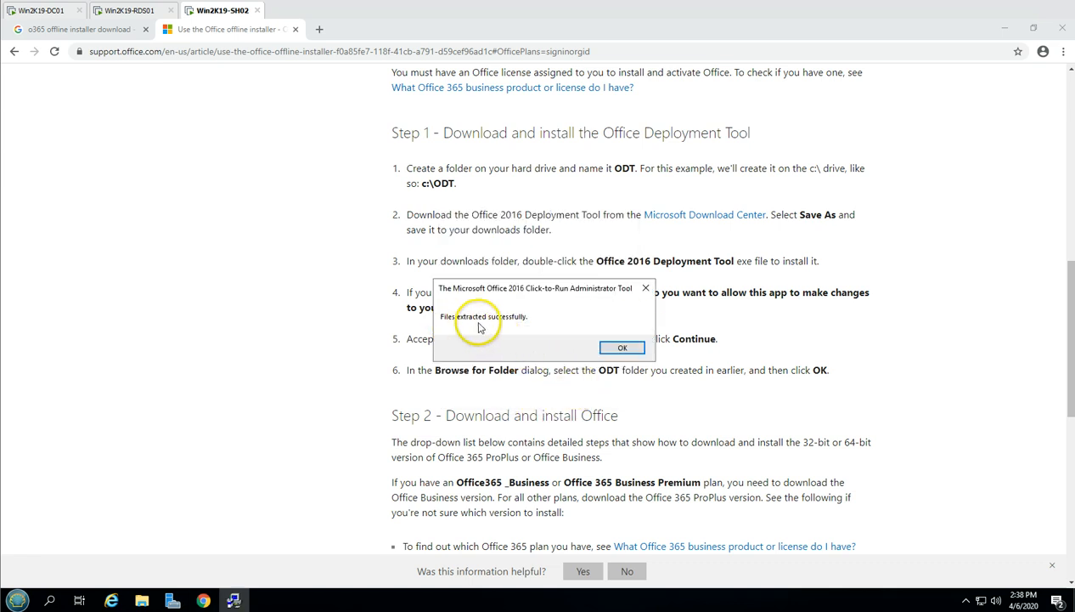
pyautogui.click(622, 345)
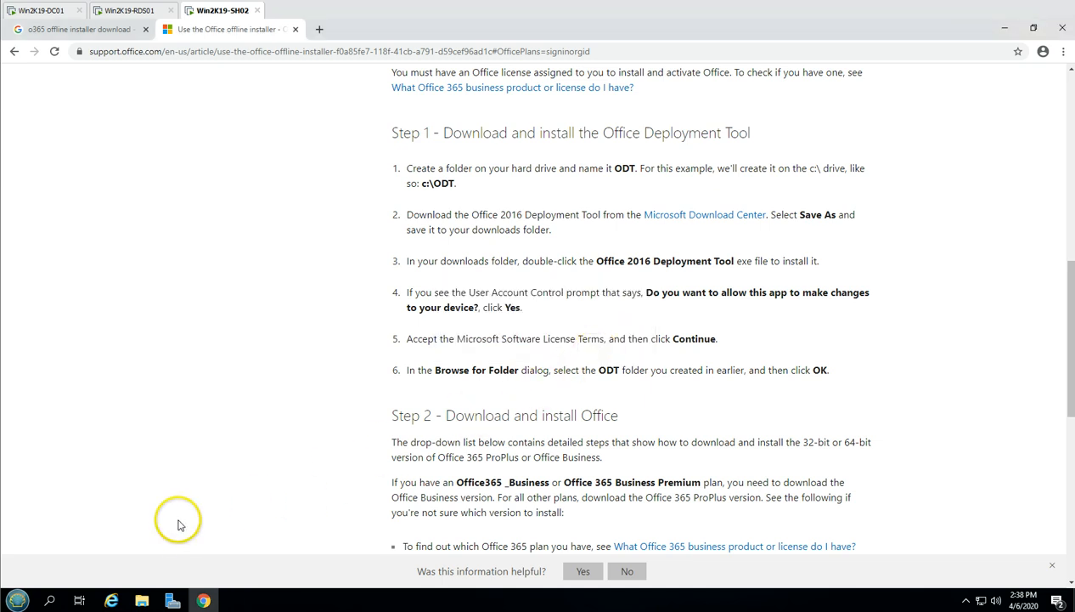
# - Switch to File Explorer and browse to the ODT folder on the OSDisk (C:) drive to see the extracted files
pyautogui.click(142, 601)
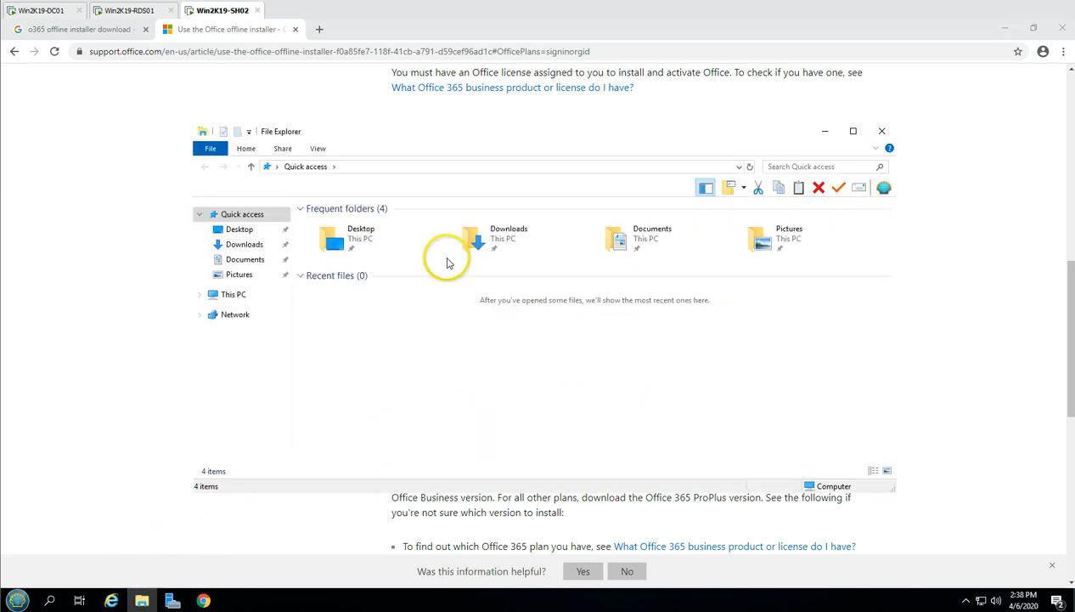
pyautogui.click(236, 294)
pyautogui.doubleClick(335, 356)
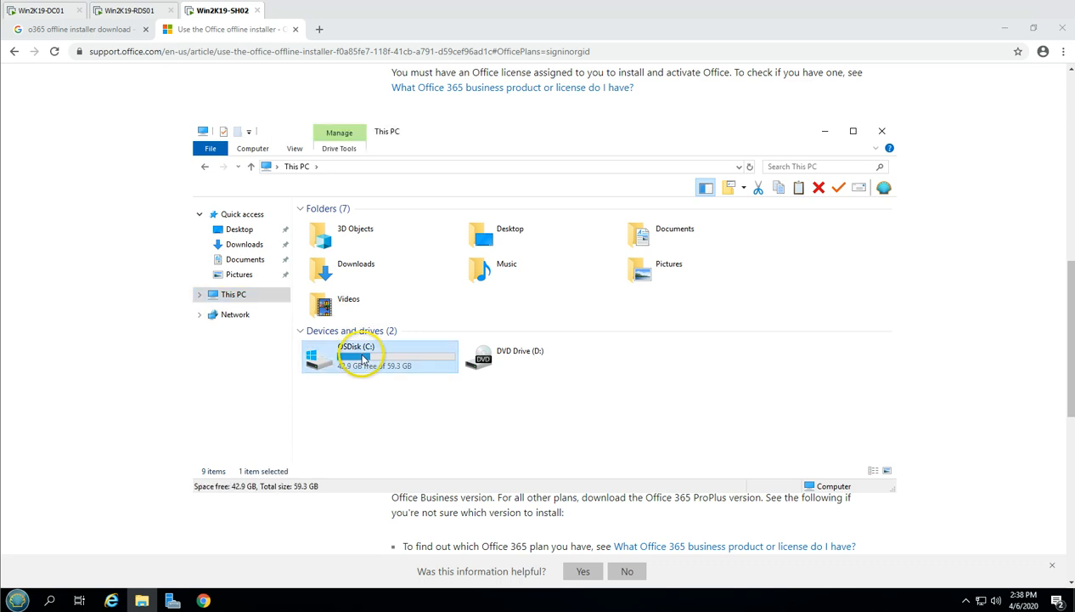
pyautogui.doubleClick(324, 223)
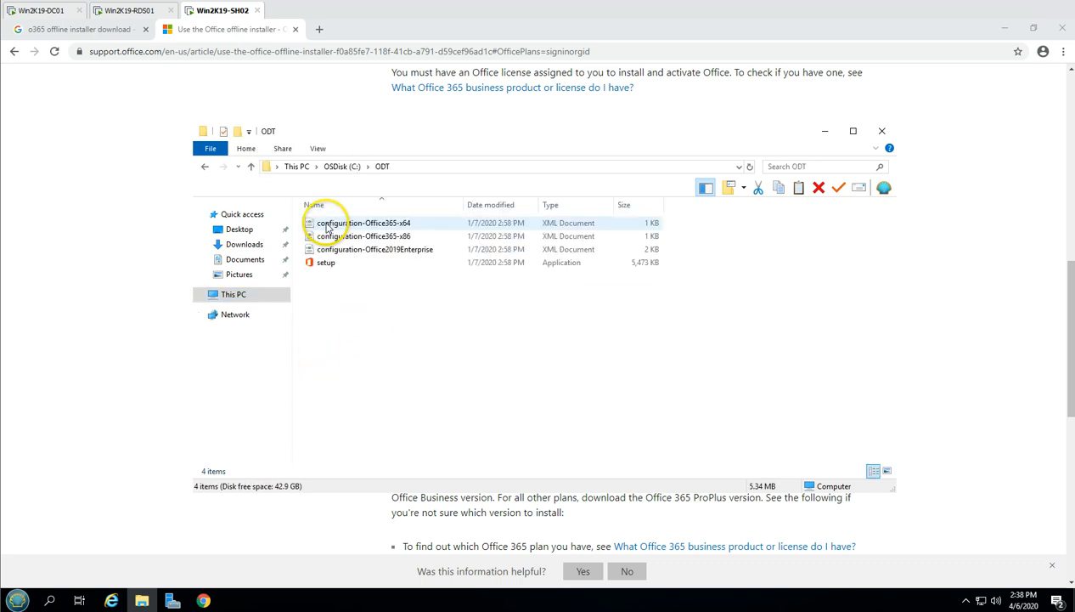
pyautogui.click(330, 266)
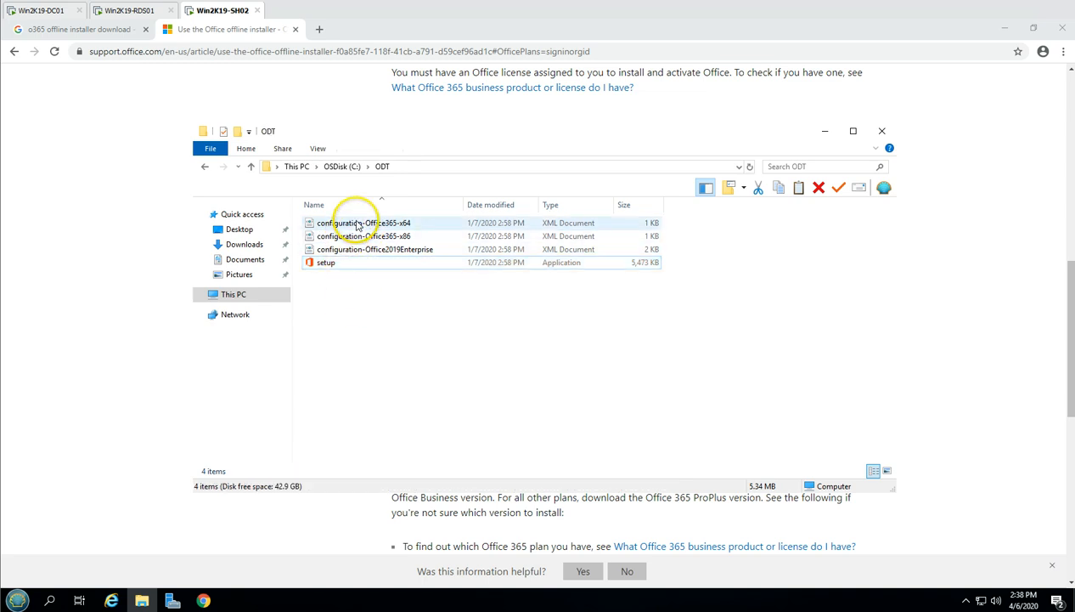
pyautogui.click(355, 220)
pyautogui.doubleClick(355, 223)
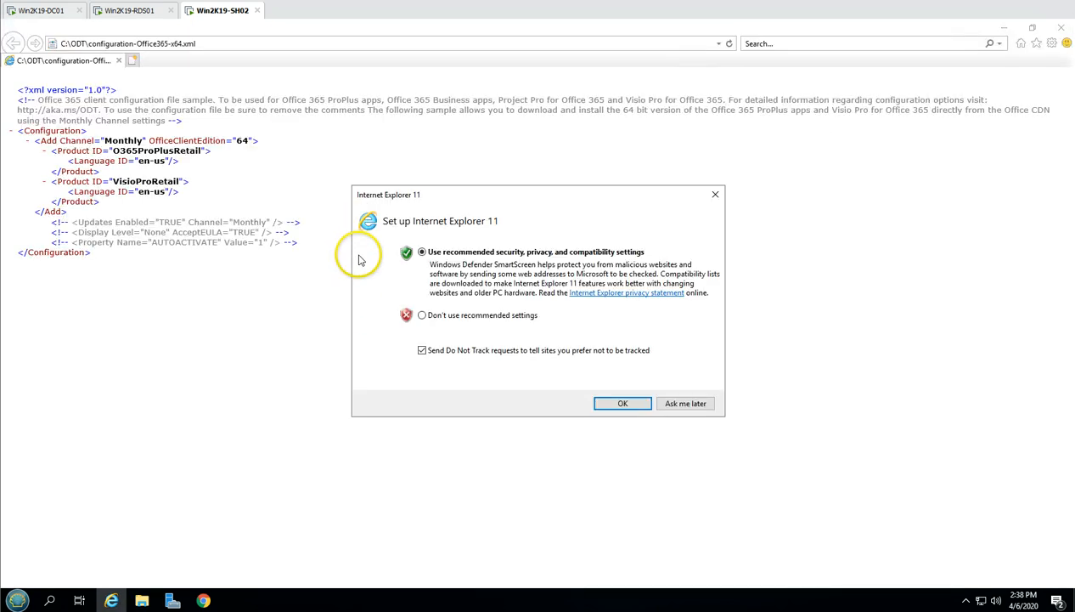
pyautogui.click(716, 195)
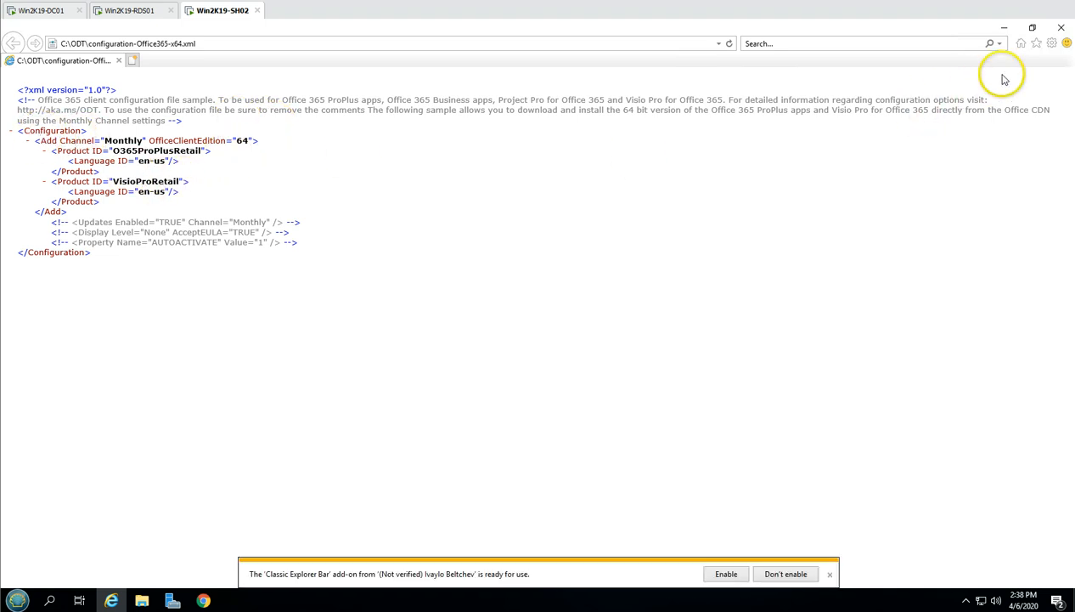
pyautogui.click(1061, 27)
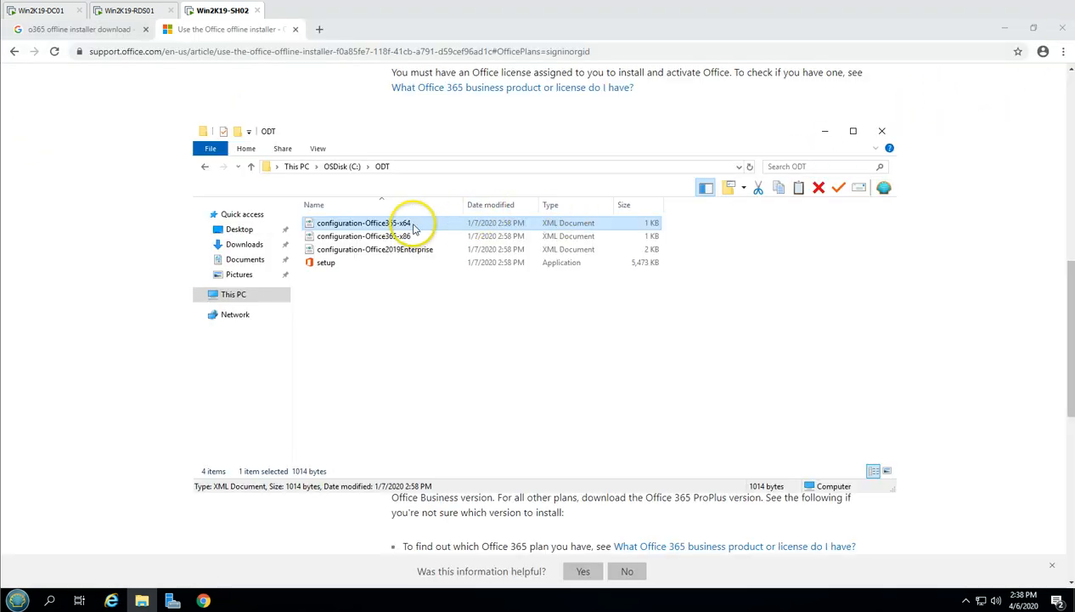
# - Open the configuration-Office365-x64 XML file from the ODT folder with Notepad
pyautogui.rightClick(350, 223)
pyautogui.moveTo(417, 295)
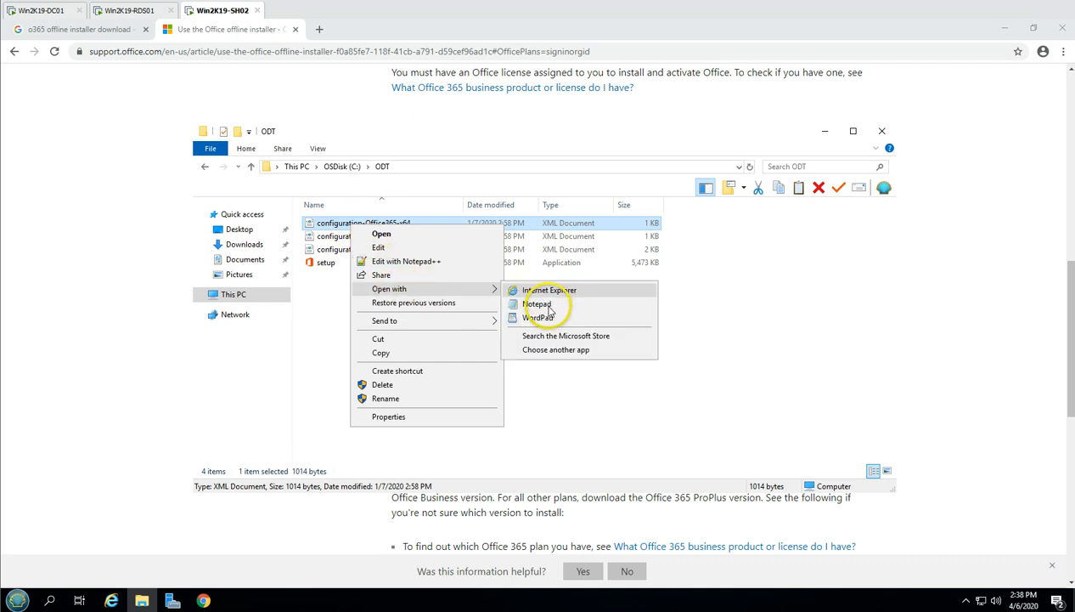
pyautogui.click(543, 298)
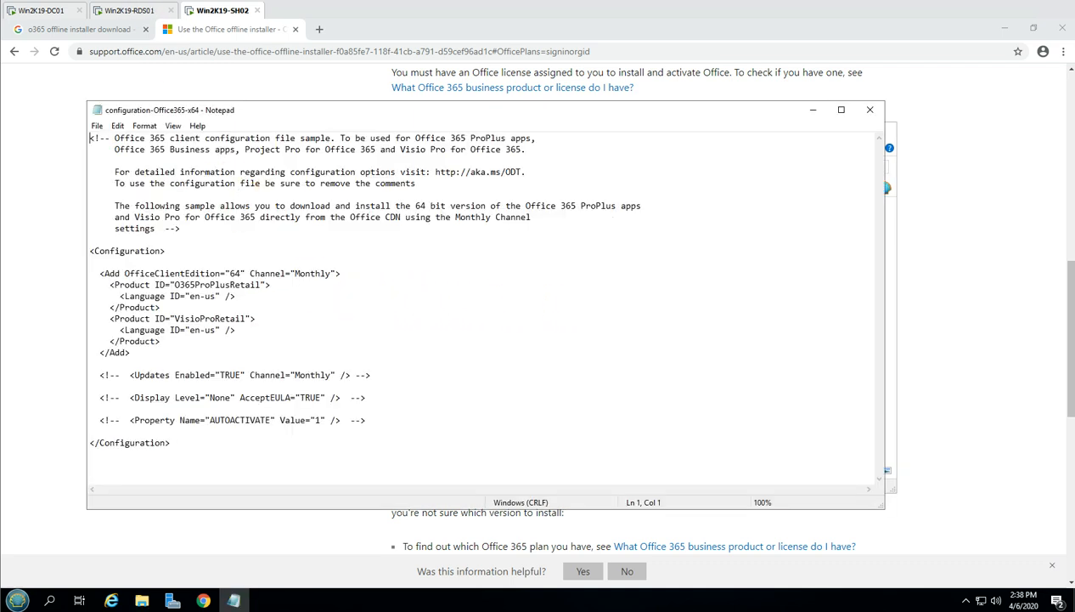
# - Examine the Office 365 x64 configuration block's client edition, channel, product IDs and language entries, and close the file
pyautogui.click(378, 419)
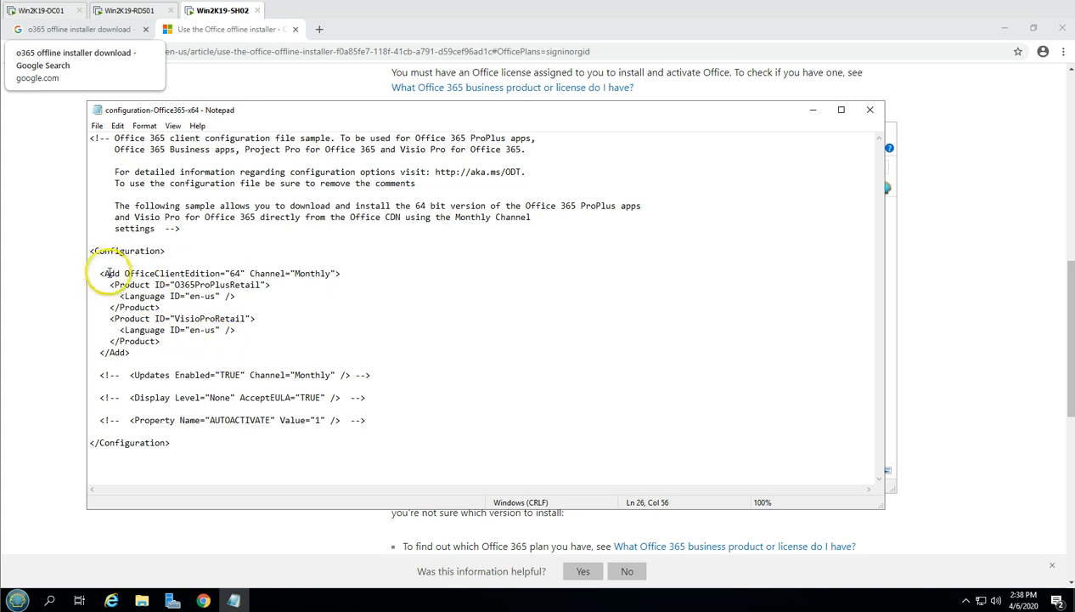
pyautogui.moveTo(95, 255); pyautogui.dragTo(167, 450)
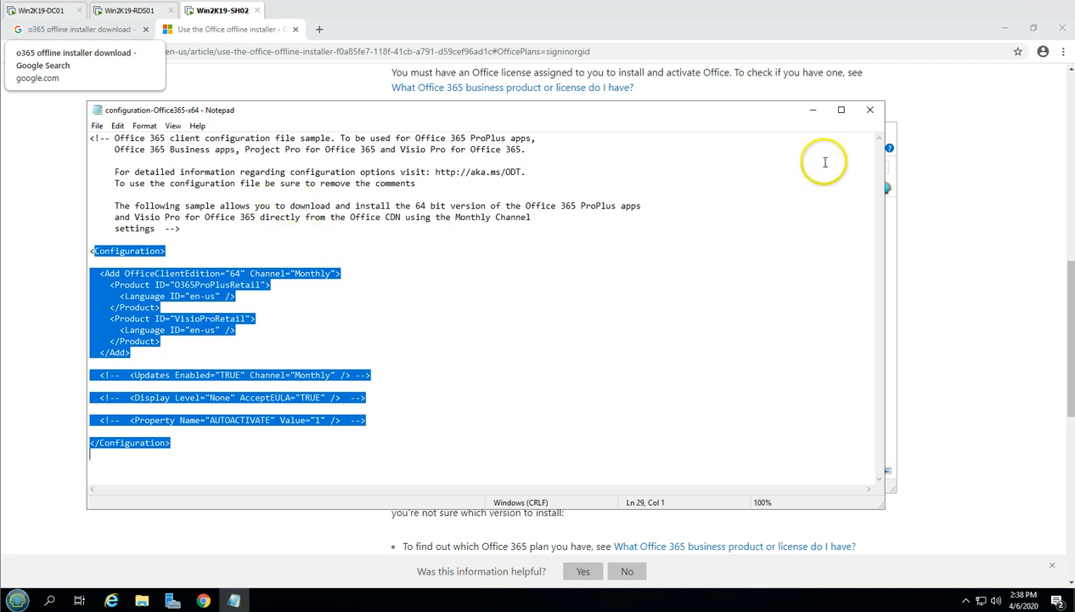
pyautogui.click(344, 273)
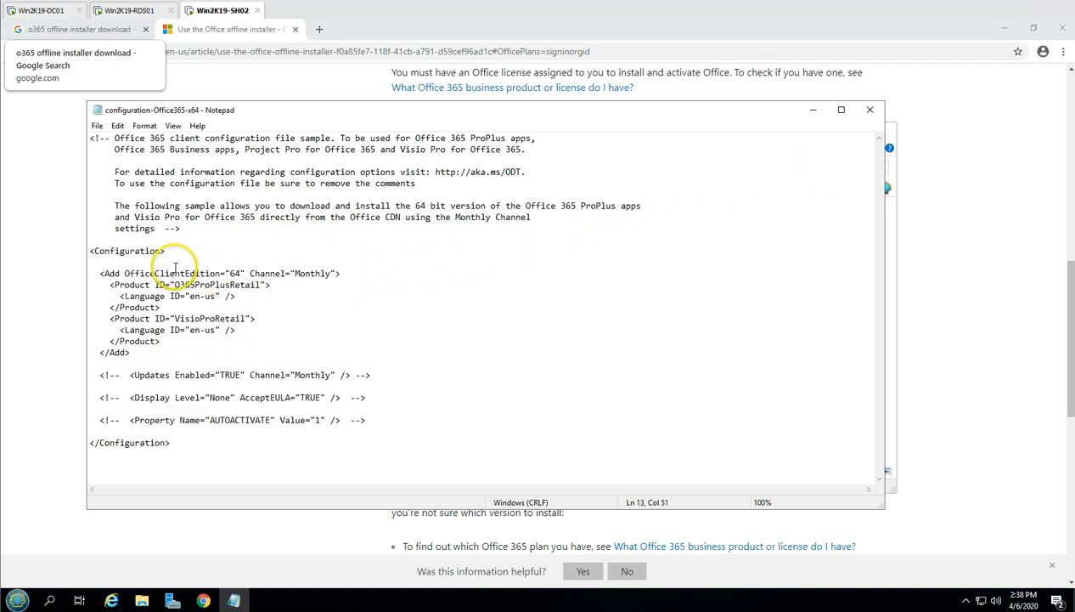
pyautogui.moveTo(105, 273); pyautogui.dragTo(353, 271)
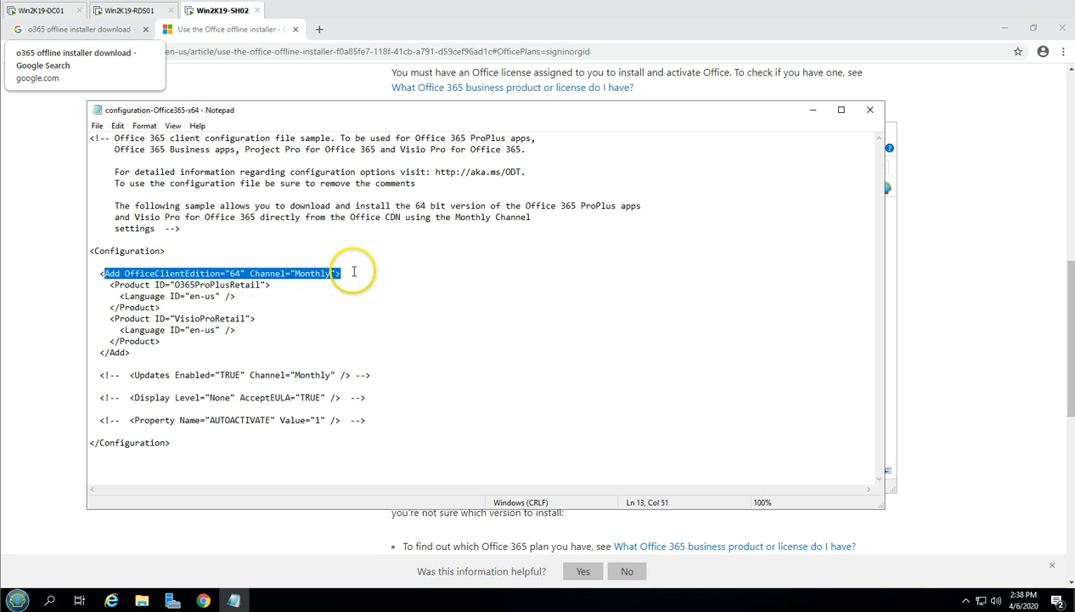
pyautogui.click(237, 296)
pyautogui.moveTo(115, 285); pyautogui.dragTo(285, 291)
pyautogui.click(263, 284)
pyautogui.click(286, 295)
pyautogui.moveTo(135, 295); pyautogui.dragTo(219, 298)
pyautogui.moveTo(123, 319); pyautogui.dragTo(201, 332)
pyautogui.click(223, 364)
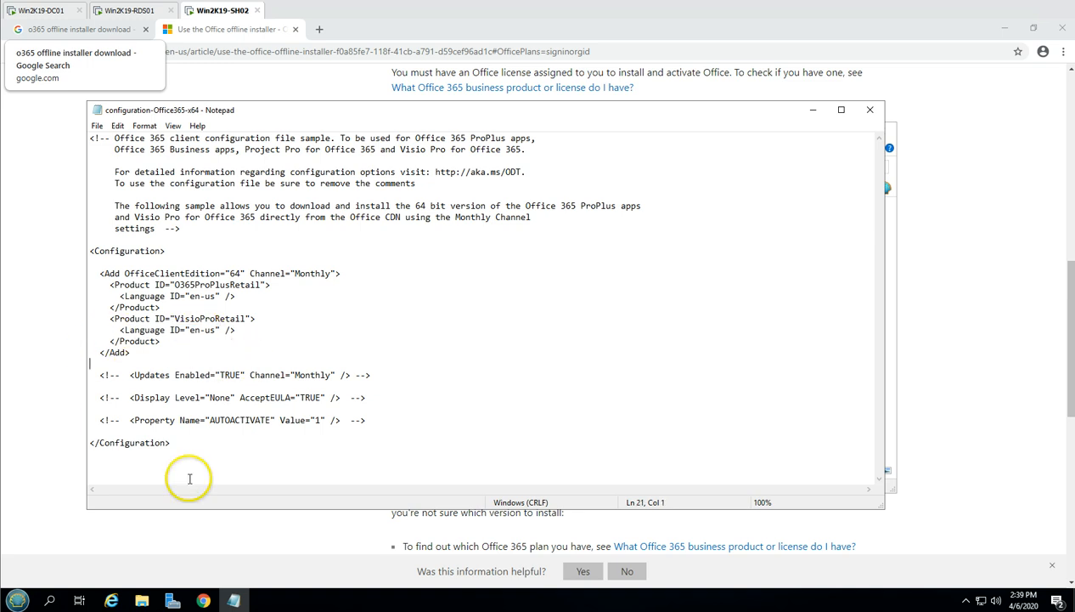
pyautogui.click(871, 112)
# - Open the configuration-Office2019Enterprise XML file from the ODT folder with Notepad
pyautogui.click(399, 237)
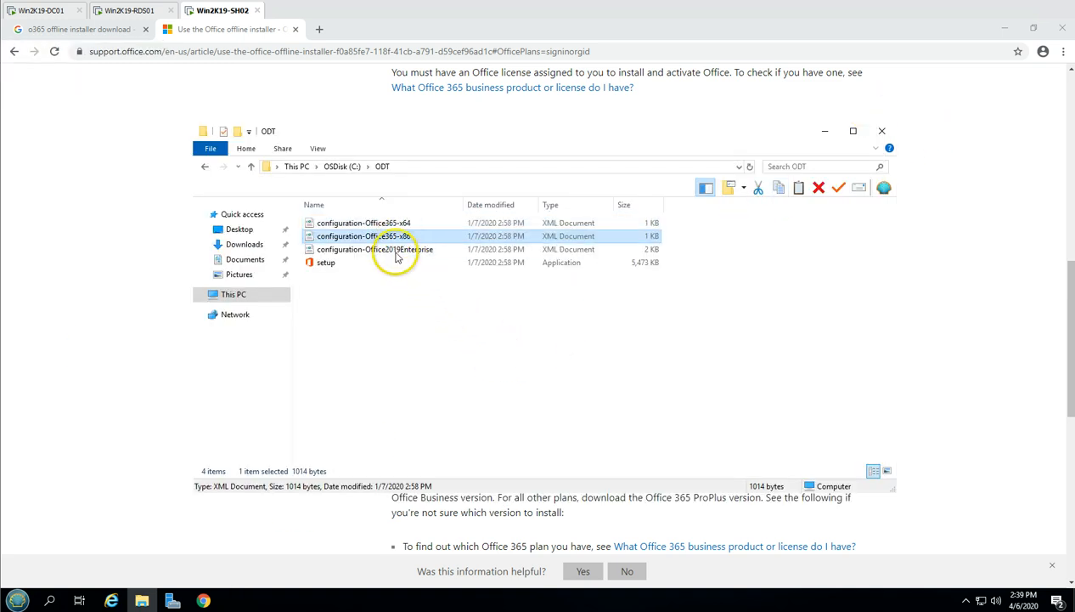
pyautogui.rightClick(396, 254)
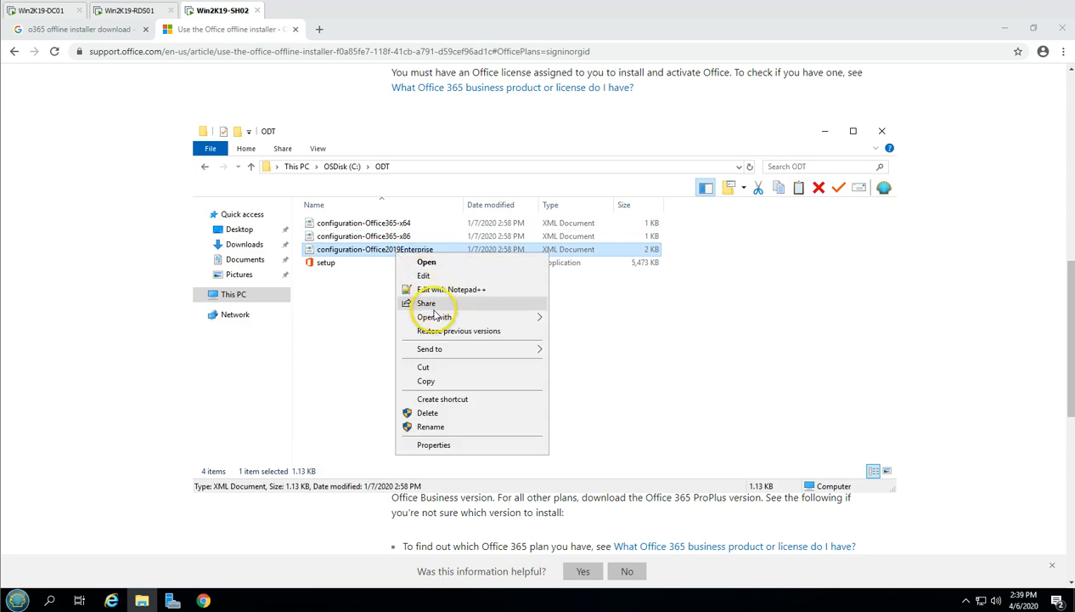
pyautogui.moveTo(442, 317)
pyautogui.click(615, 338)
pyautogui.click(433, 341)
# - Examine the Office 2019 configuration's product IDs and language entries, and close the file
pyautogui.scroll(-2, 431, 340)
pyautogui.click(350, 367)
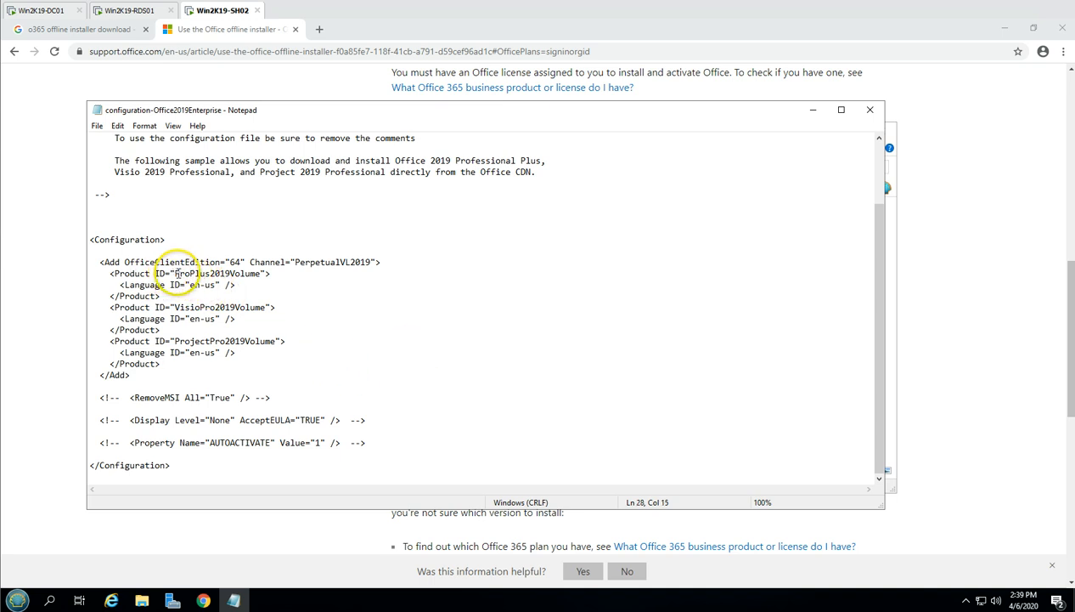
pyautogui.moveTo(173, 274); pyautogui.dragTo(252, 274)
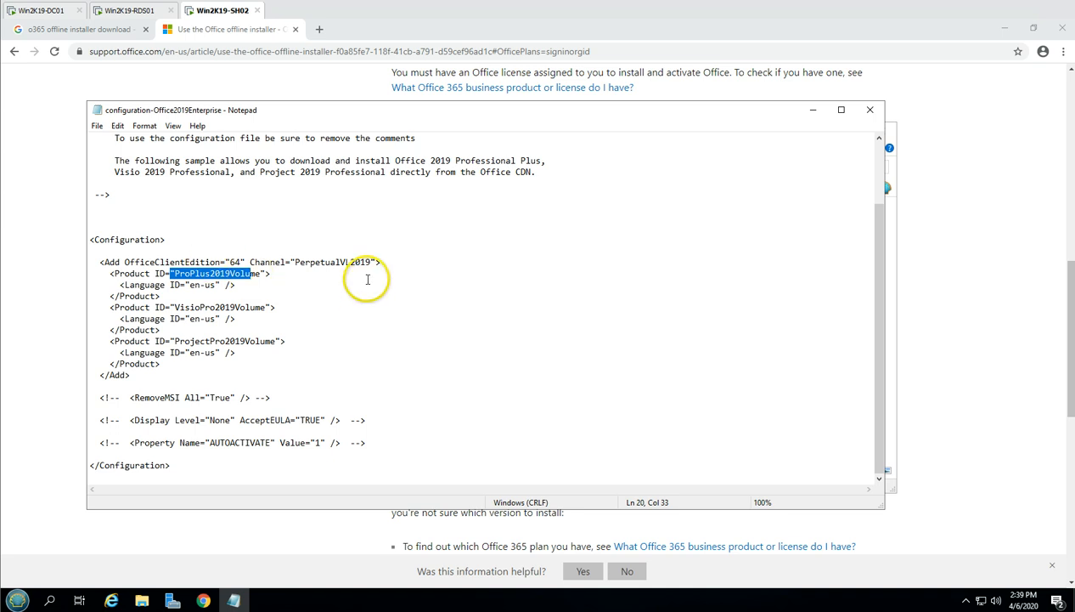
pyautogui.click(355, 306)
pyautogui.moveTo(177, 389); pyautogui.dragTo(96, 259)
pyautogui.click(482, 305)
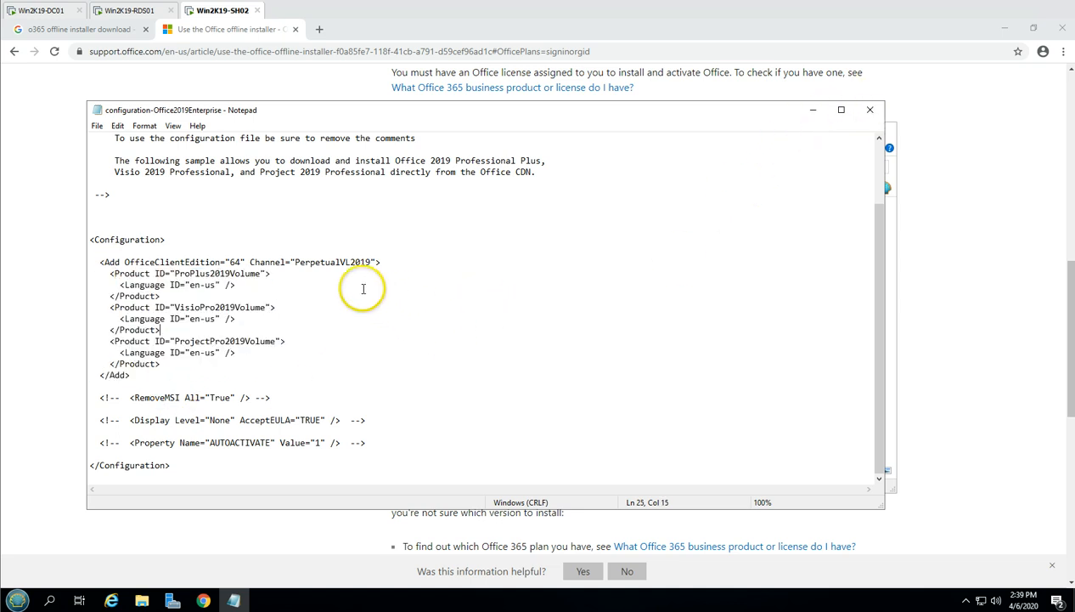
pyautogui.moveTo(180, 319); pyautogui.dragTo(235, 320)
pyautogui.click(182, 346)
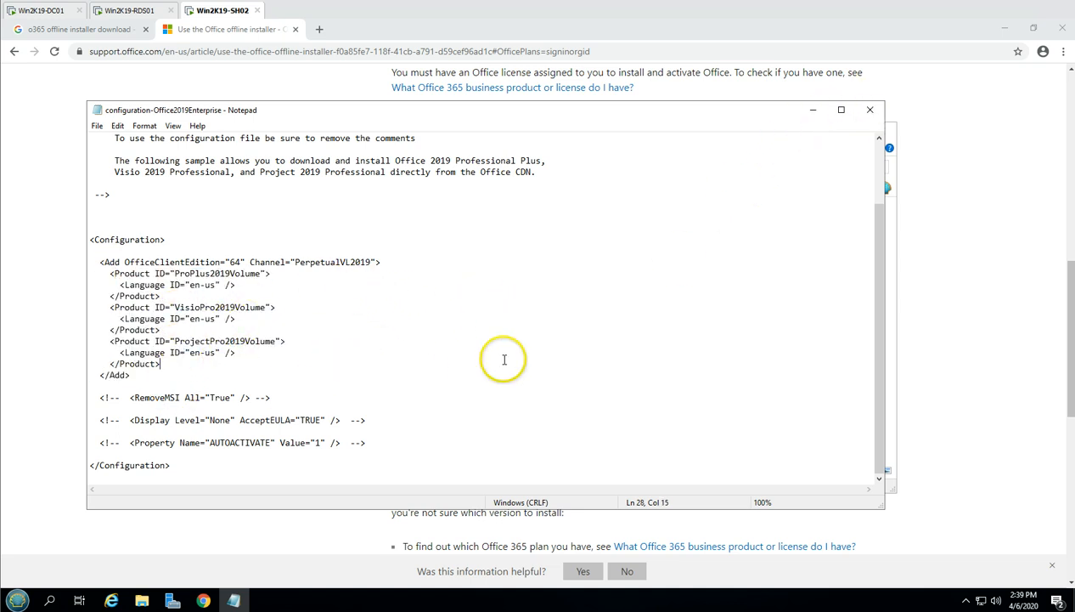
pyautogui.moveTo(190, 285); pyautogui.dragTo(205, 285)
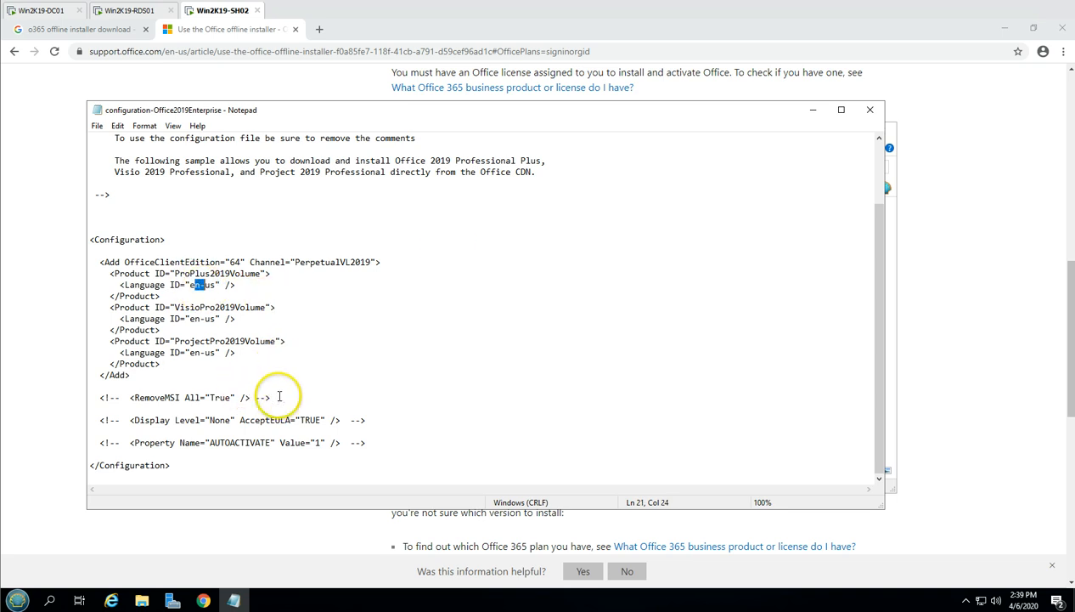
pyautogui.click(608, 464)
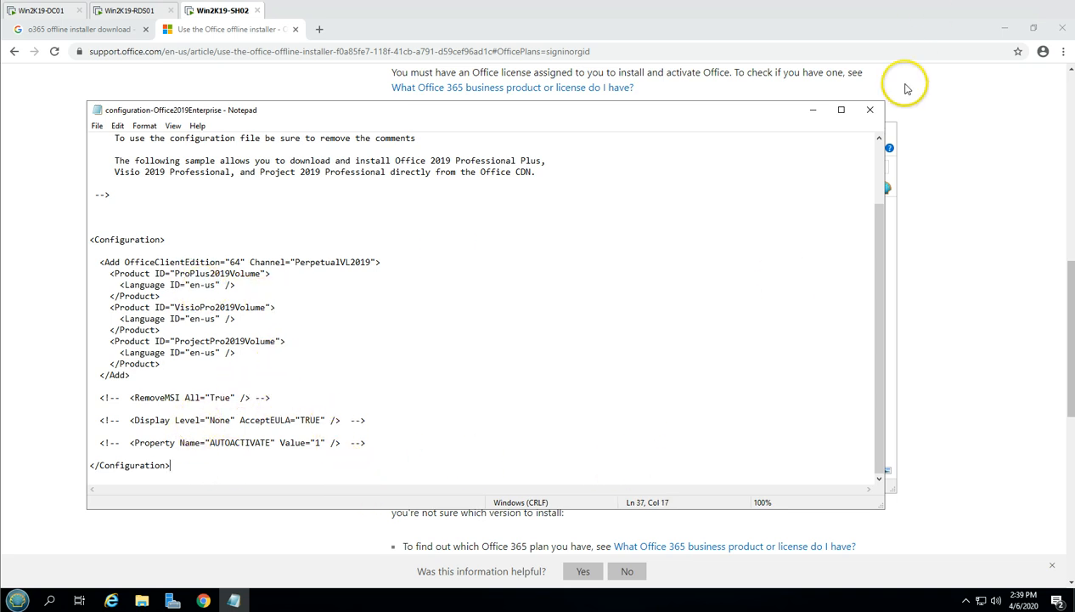
pyautogui.click(874, 113)
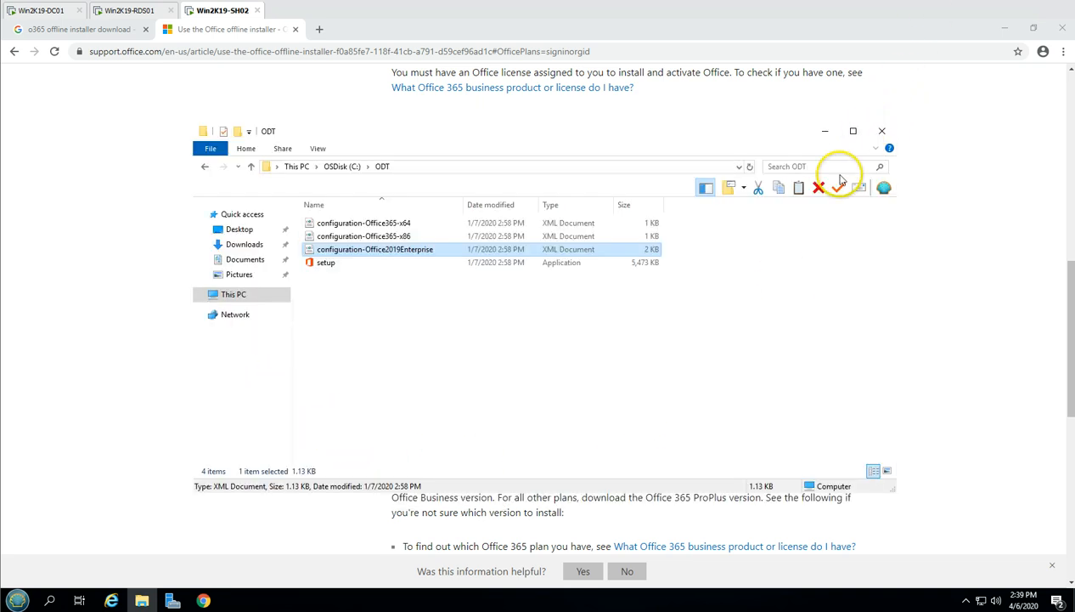
# - Return to the Office Support article in Chrome and choose "Install the 64-bit version of Office ProPlus" under Step 2
pyautogui.click(935, 374)
pyautogui.scroll(-2, 805, 367)
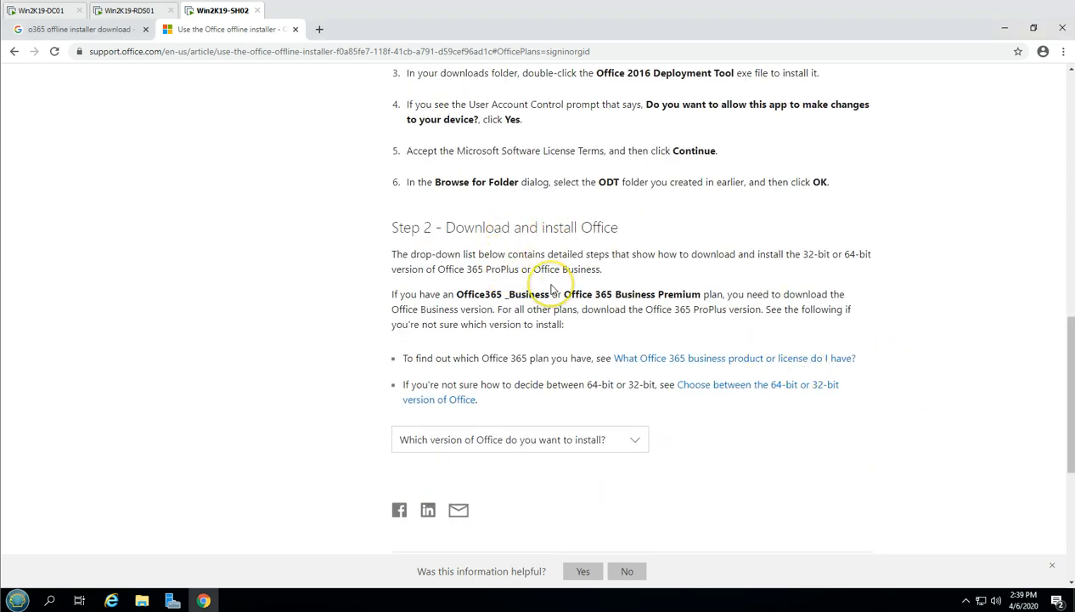
pyautogui.scroll(-1, 551, 289)
pyautogui.moveTo(465, 166); pyautogui.dragTo(650, 173)
pyautogui.click(651, 174)
pyautogui.scroll(-2, 716, 372)
pyautogui.click(643, 264)
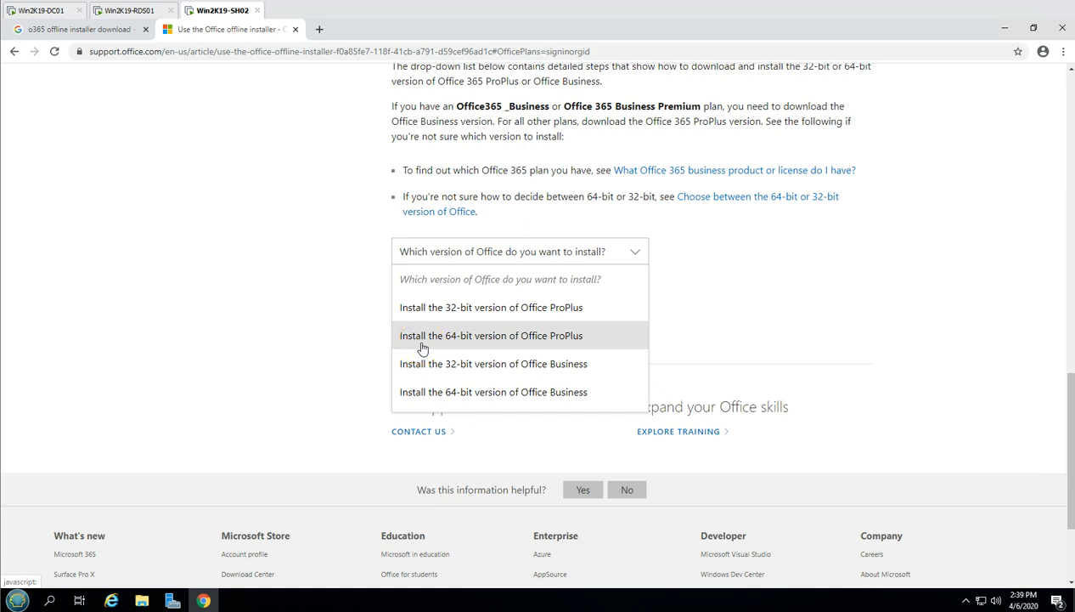
pyautogui.click(467, 336)
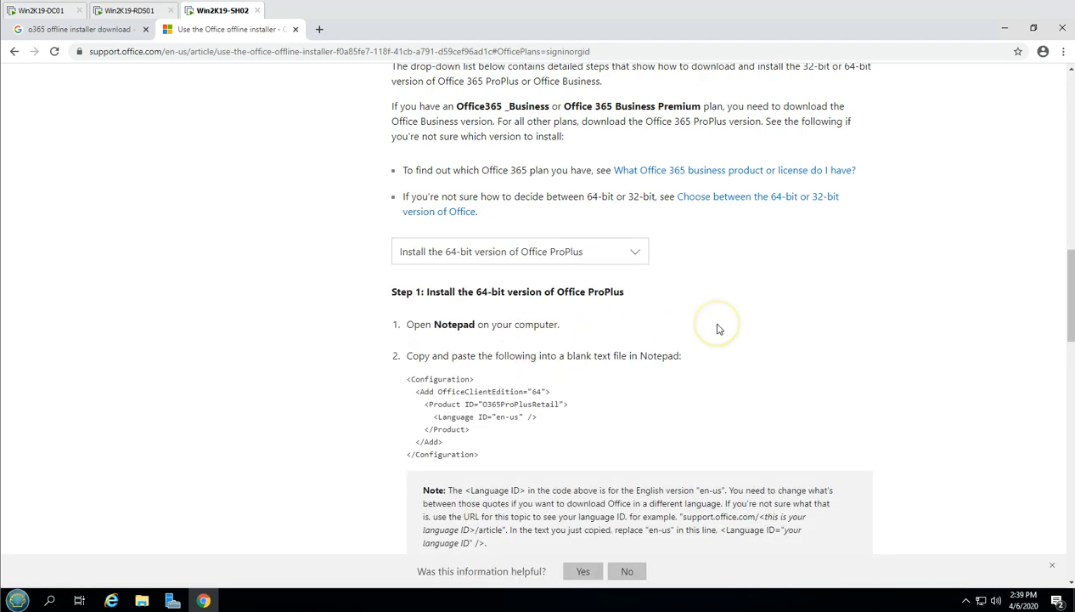
# - Read the 64-bit Office ProPlus installation instructions, including the sample configuration XML and the setup.exe download command
pyautogui.scroll(-2, 718, 329)
pyautogui.scroll(-3, 717, 328)
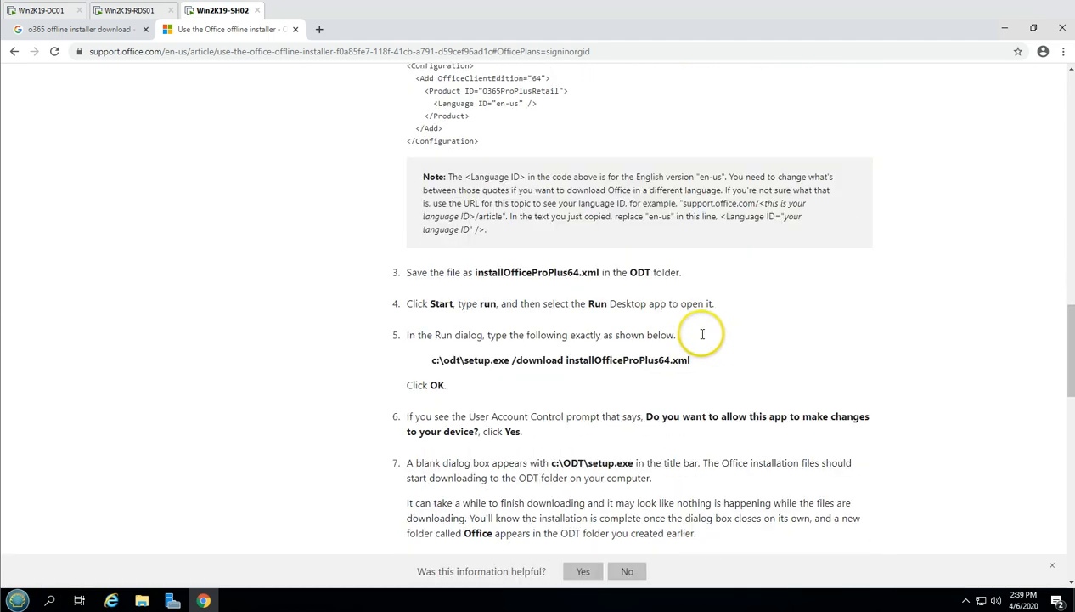
pyautogui.scroll(2, 703, 334)
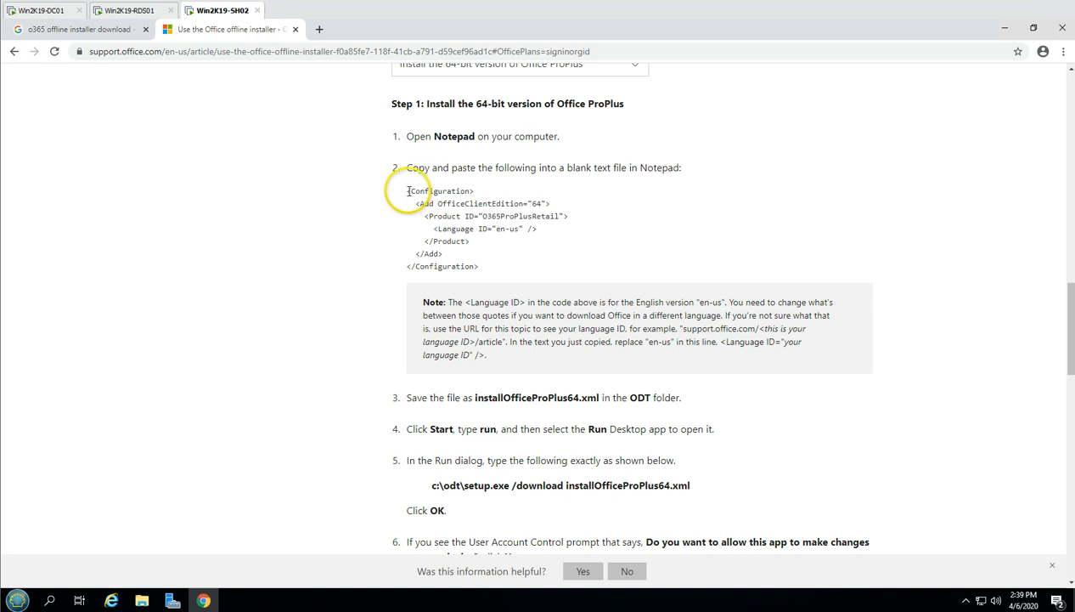
pyautogui.moveTo(406, 190); pyautogui.dragTo(465, 266)
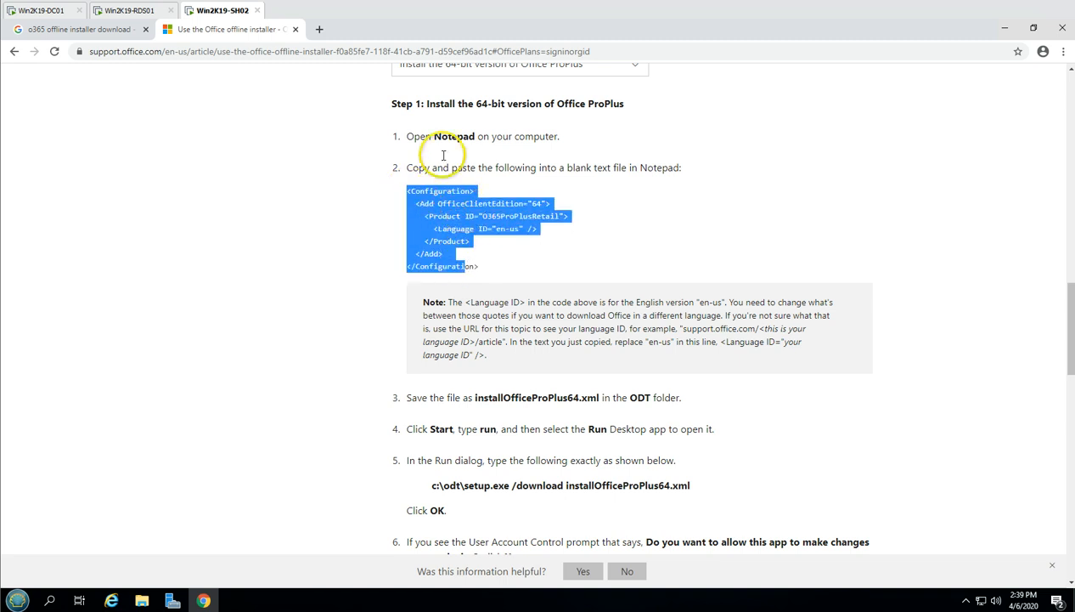
pyautogui.click(201, 427)
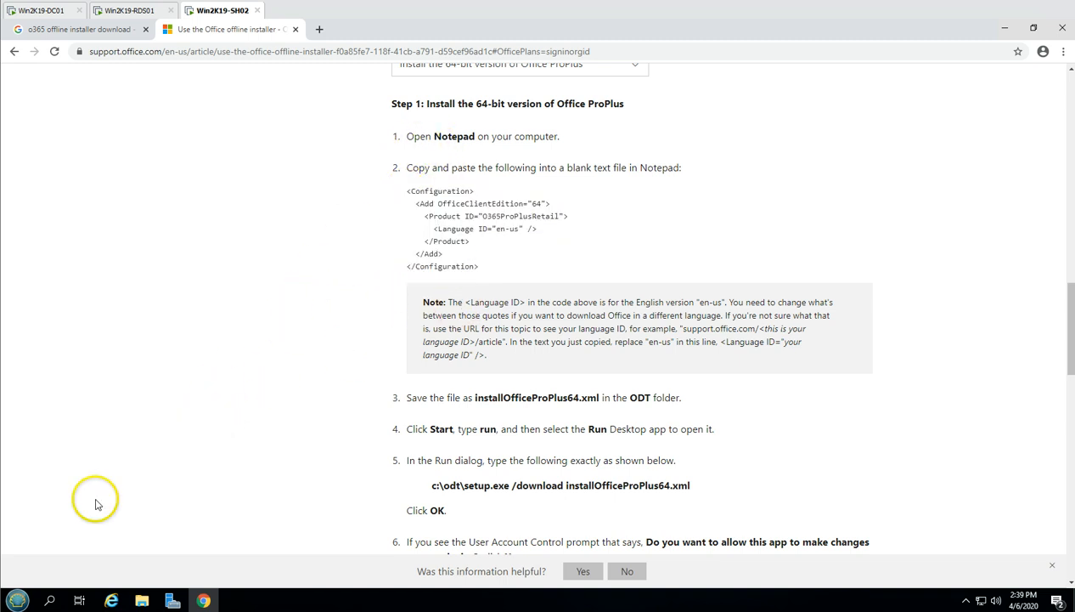
# - Open a blank Notepad document and paste in the sample 64-bit O365ProPlusRetail configuration XML copied from the Office Support article
pyautogui.click(19, 599)
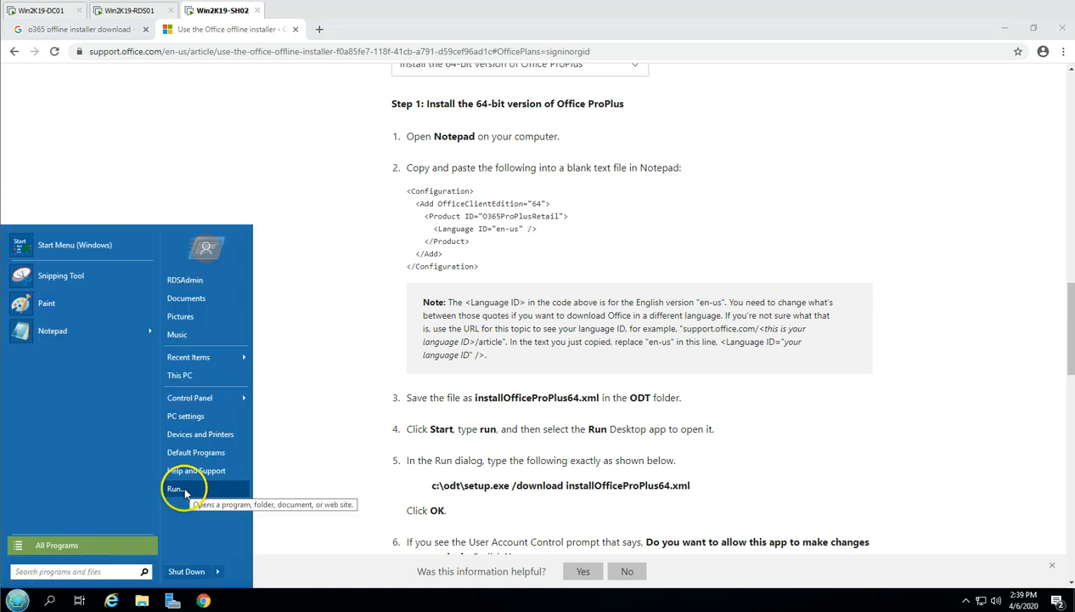
pyautogui.click(52, 329)
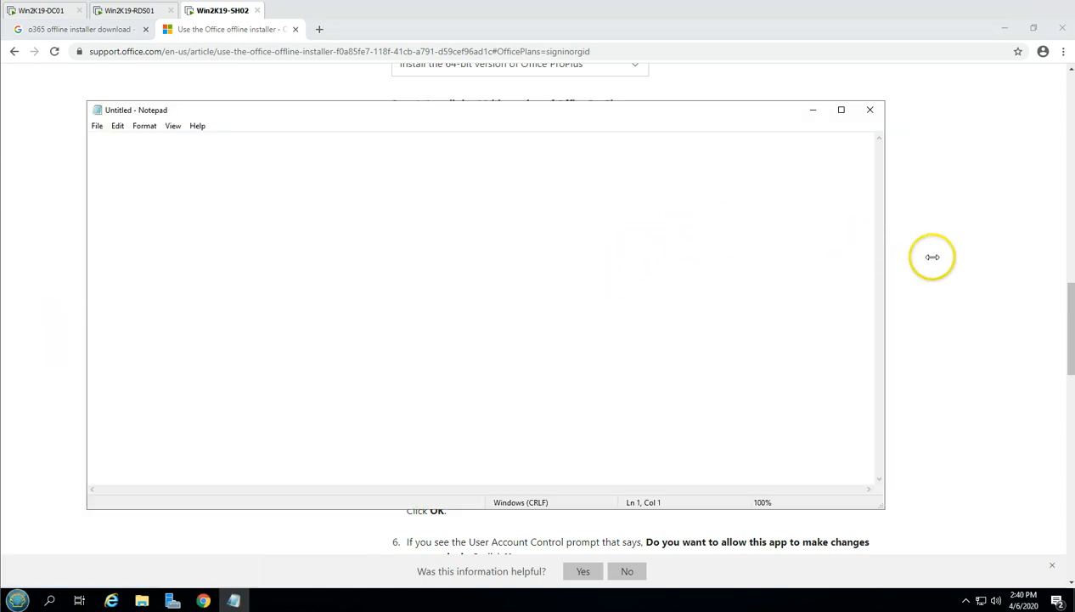
pyautogui.click(906, 256)
pyautogui.moveTo(406, 198); pyautogui.dragTo(478, 271)
pyautogui.hotkey('ctrl', 'c')
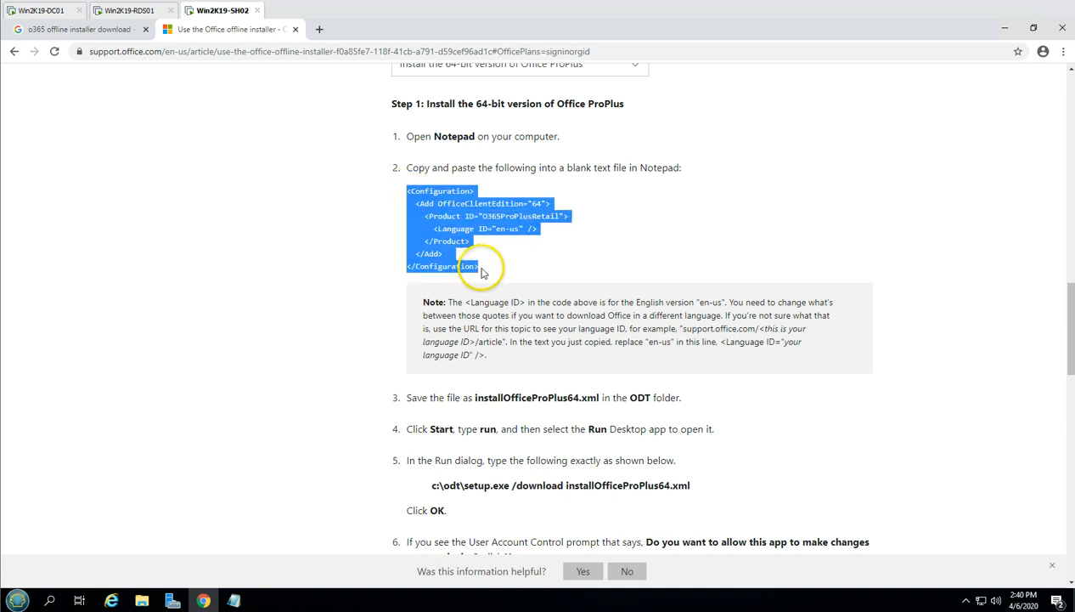
pyautogui.click(234, 602)
pyautogui.hotkey('ctrl', 'v')
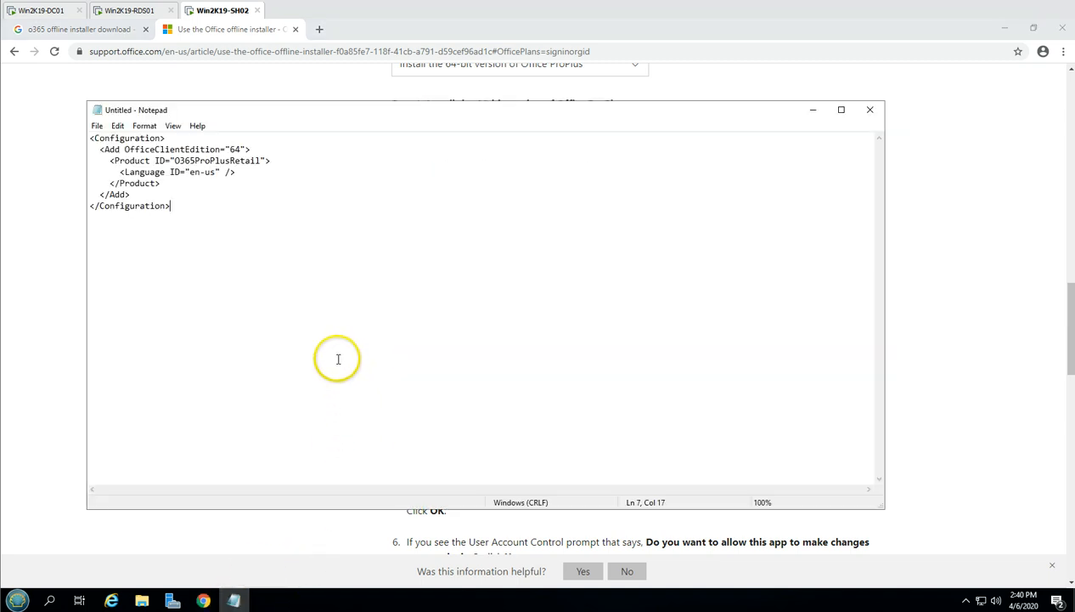
# - Start saving the pasted configuration as a new file and browse to the ODT folder on the C: drive
pyautogui.click(117, 127)
pyautogui.moveTo(96, 127)
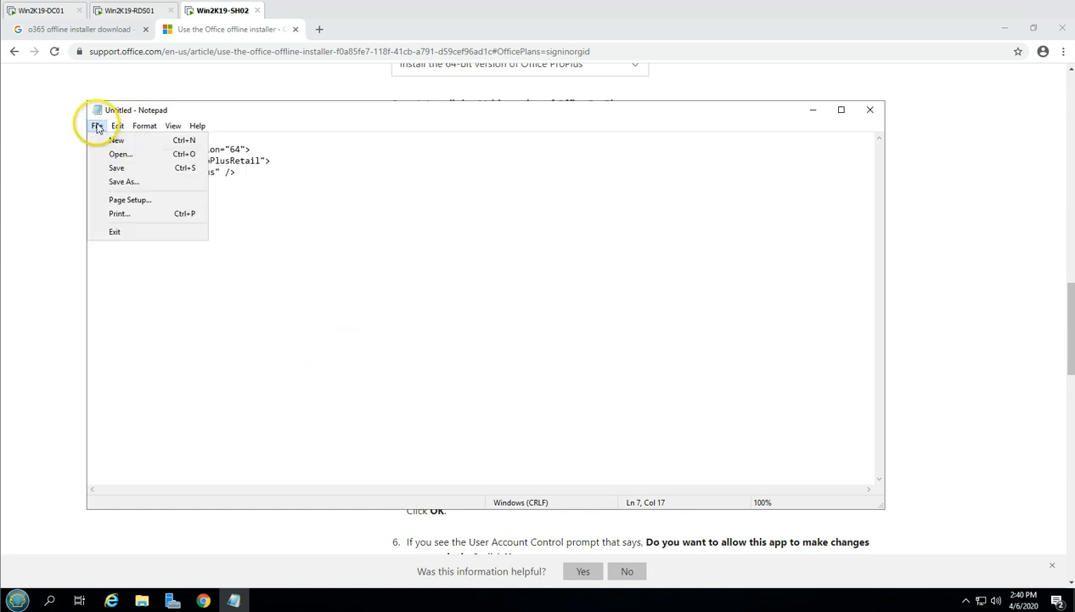
pyautogui.click(124, 181)
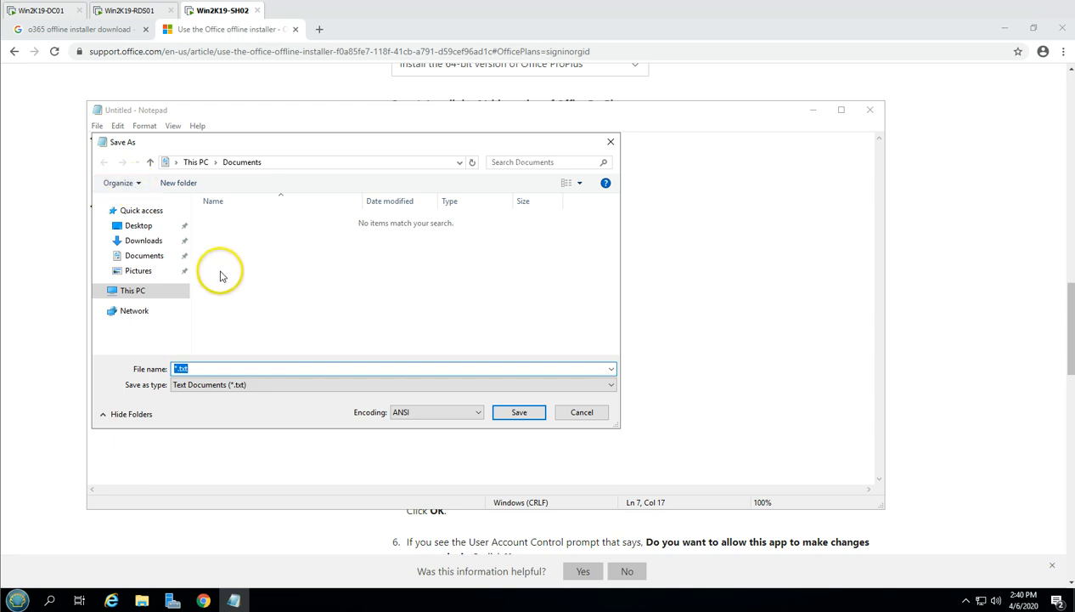
pyautogui.click(132, 290)
pyautogui.scroll(-2, 273, 314)
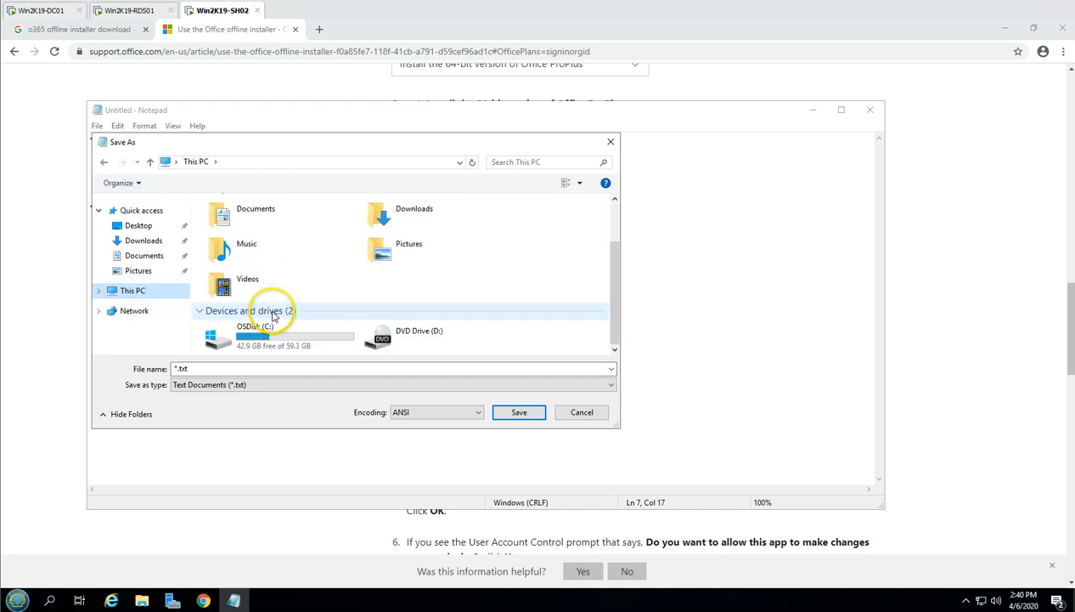
pyautogui.doubleClick(263, 338)
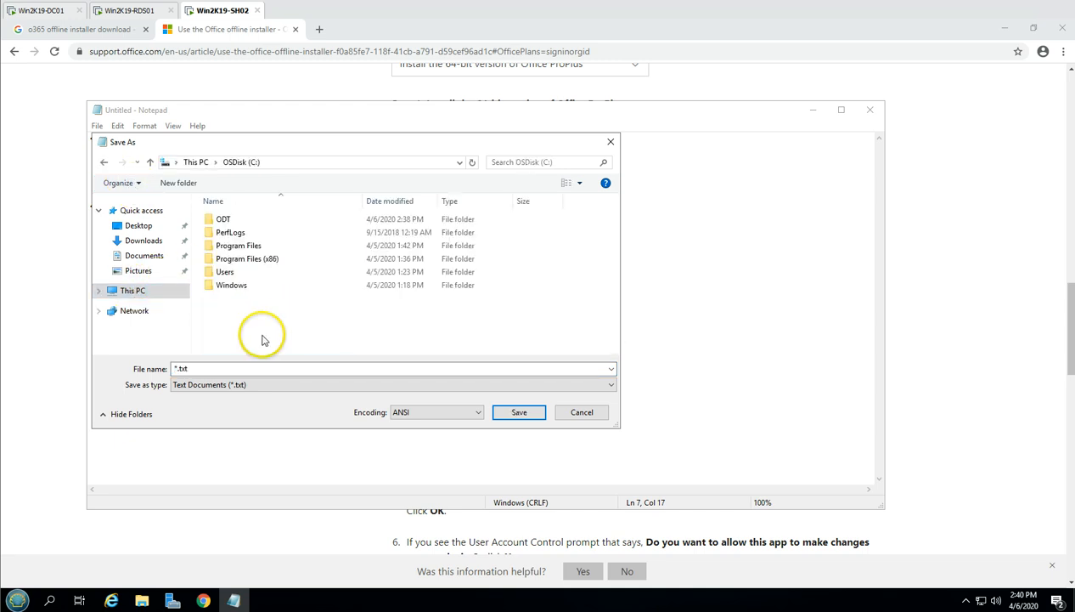
pyautogui.doubleClick(241, 215)
# - Copy the file name from the article, save the configuration as installOfficeProPlus64.xml with type All Files, and close Notepad
pyautogui.click(968, 467)
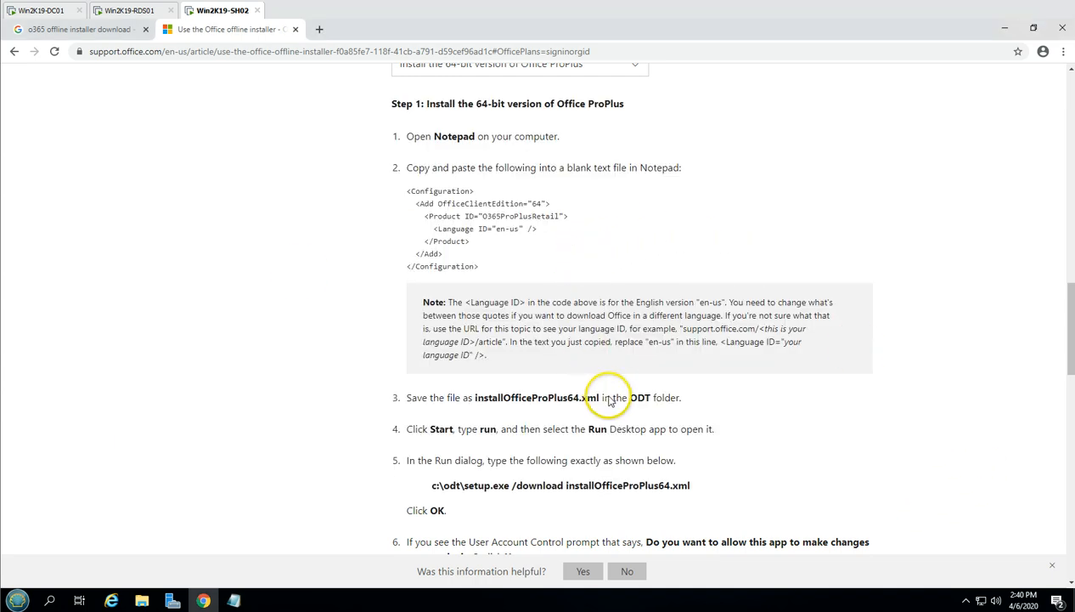
pyautogui.moveTo(599, 398); pyautogui.dragTo(480, 398)
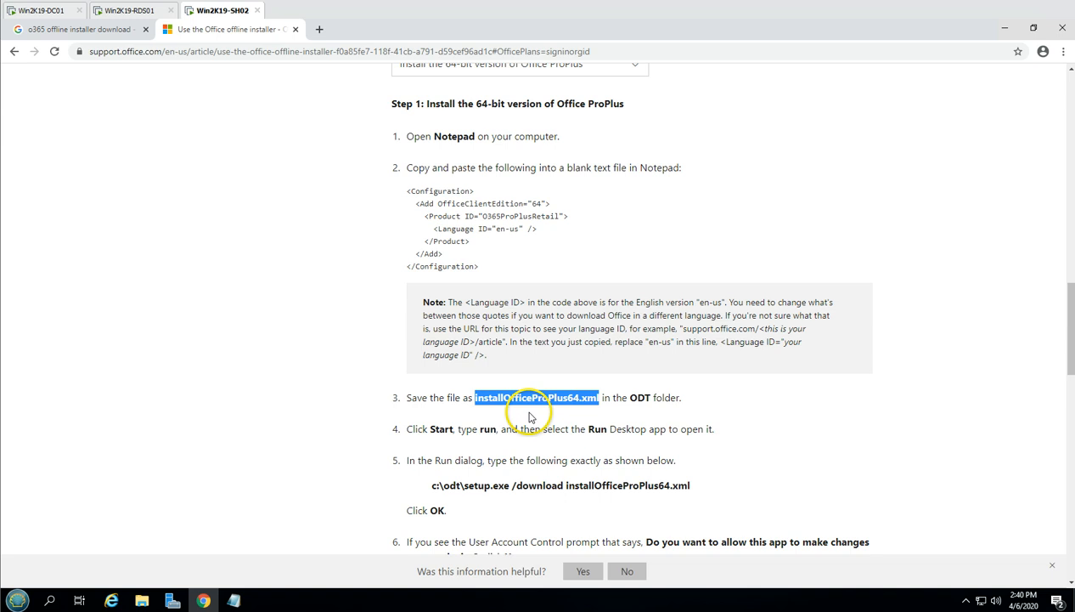
pyautogui.hotkey('ctrl', 'c')
pyautogui.hotkey('alt', 'Tab')
pyautogui.click(252, 365)
pyautogui.hotkey('ctrl', 'a')
pyautogui.hotkey('ctrl', 'v')
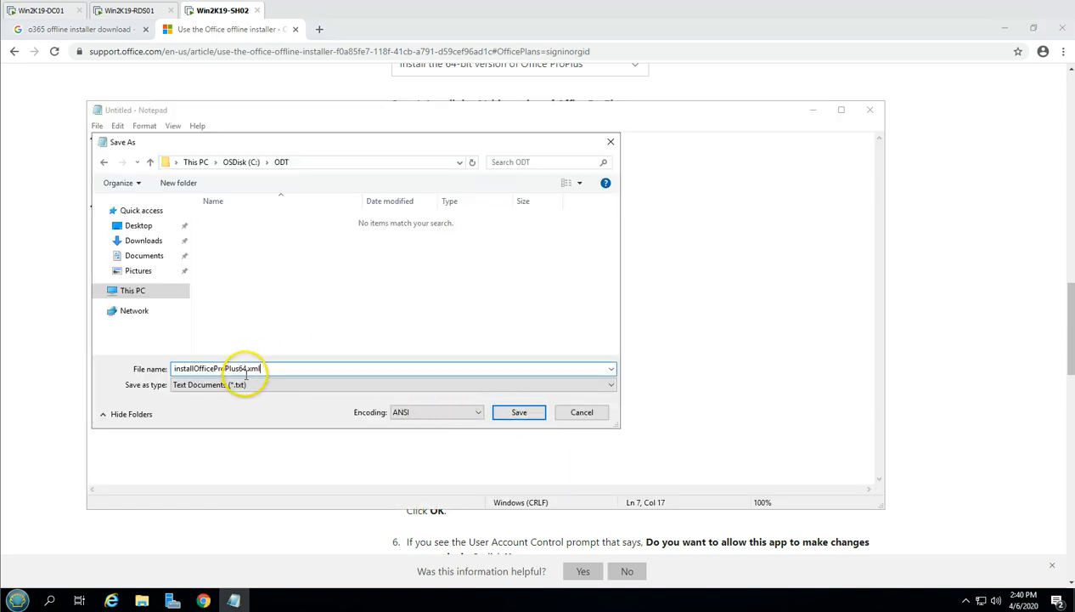
pyautogui.click(246, 384)
pyautogui.click(232, 407)
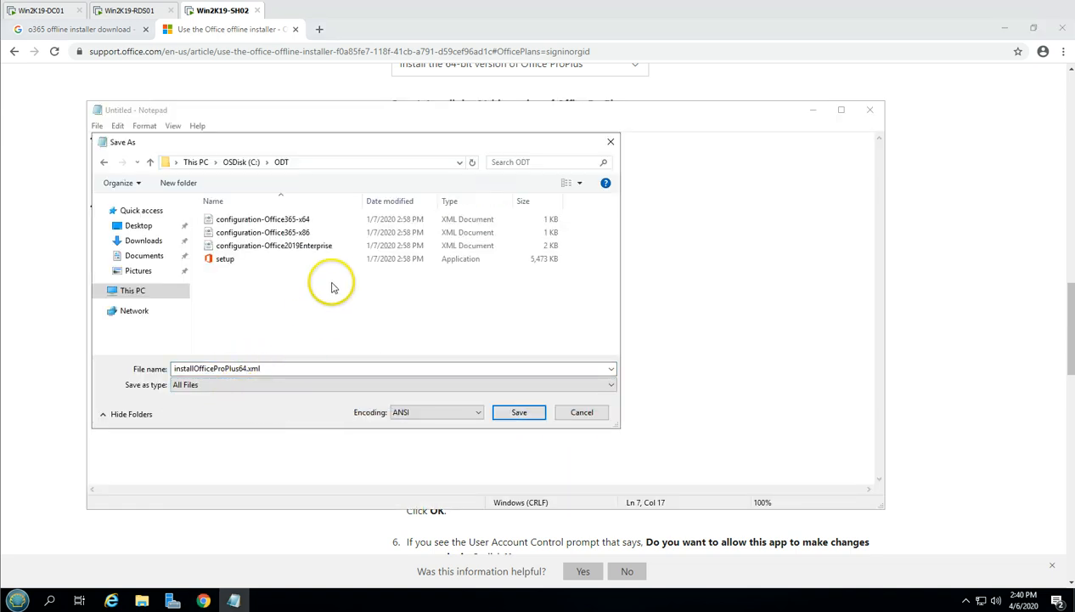
pyautogui.click(519, 412)
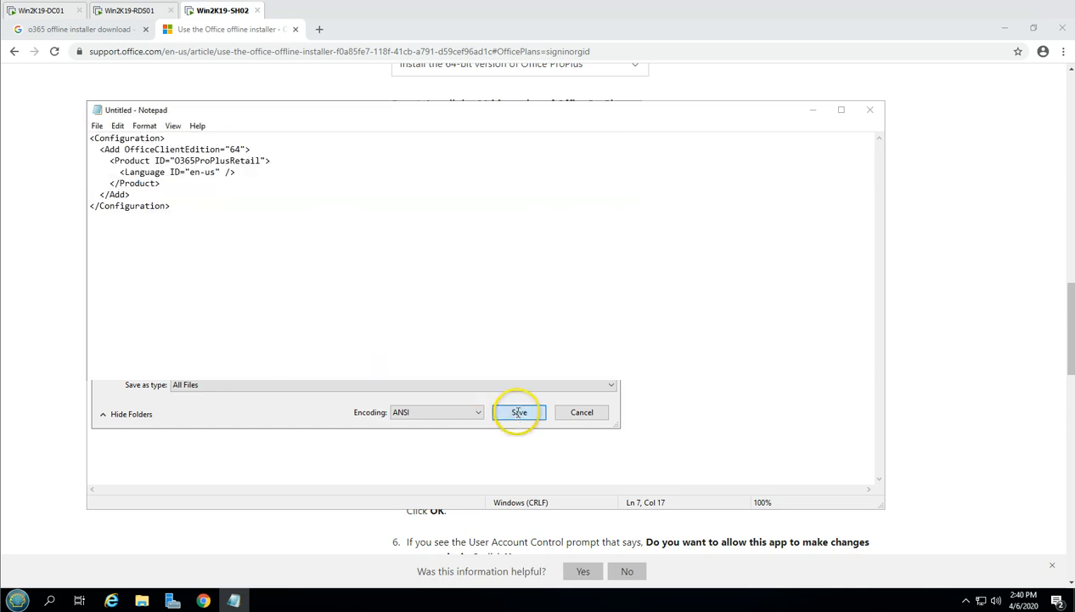
pyautogui.click(868, 108)
# - Read the article's setup.exe download command for installOfficeProPlus64.xml
pyautogui.scroll(-3, 584, 441)
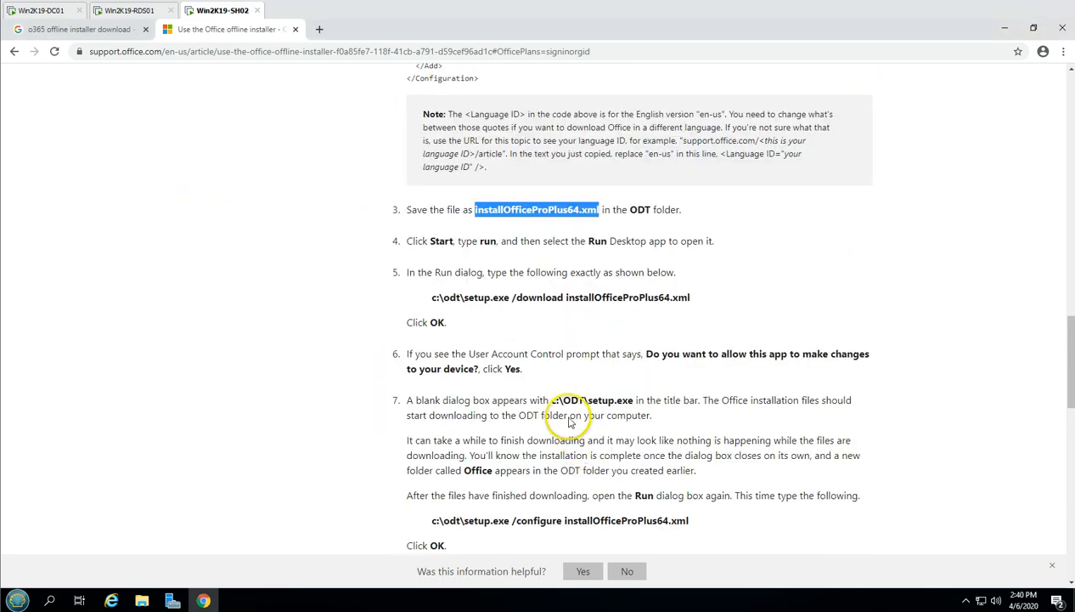
pyautogui.moveTo(432, 295); pyautogui.dragTo(695, 321)
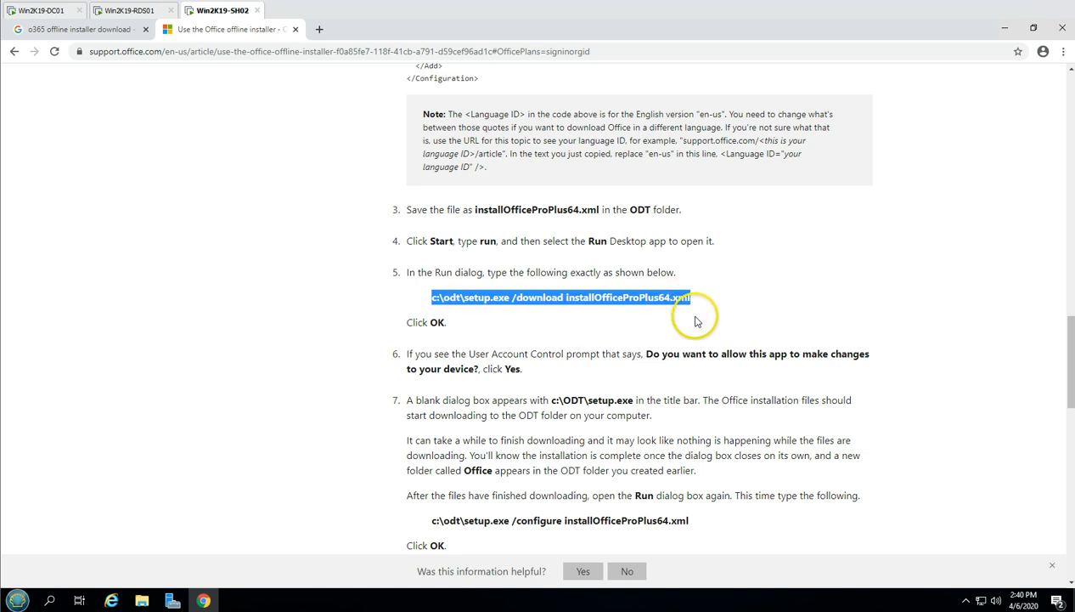
pyautogui.click(691, 323)
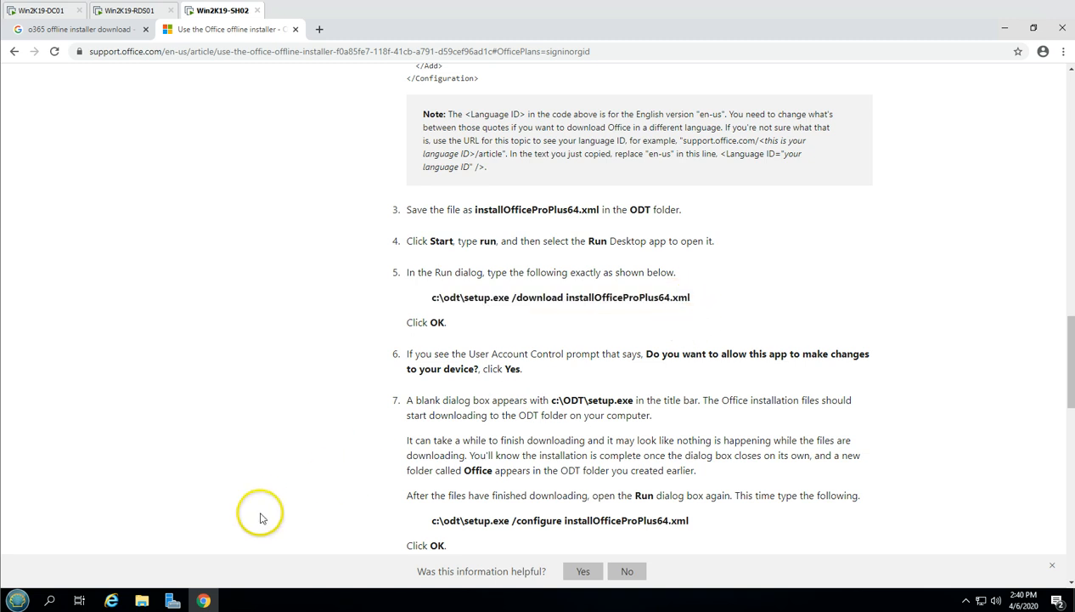
# - Open the installOfficeProPlus64 XML file from the ODT folder with Notepad
pyautogui.click(142, 600)
pyautogui.click(344, 262)
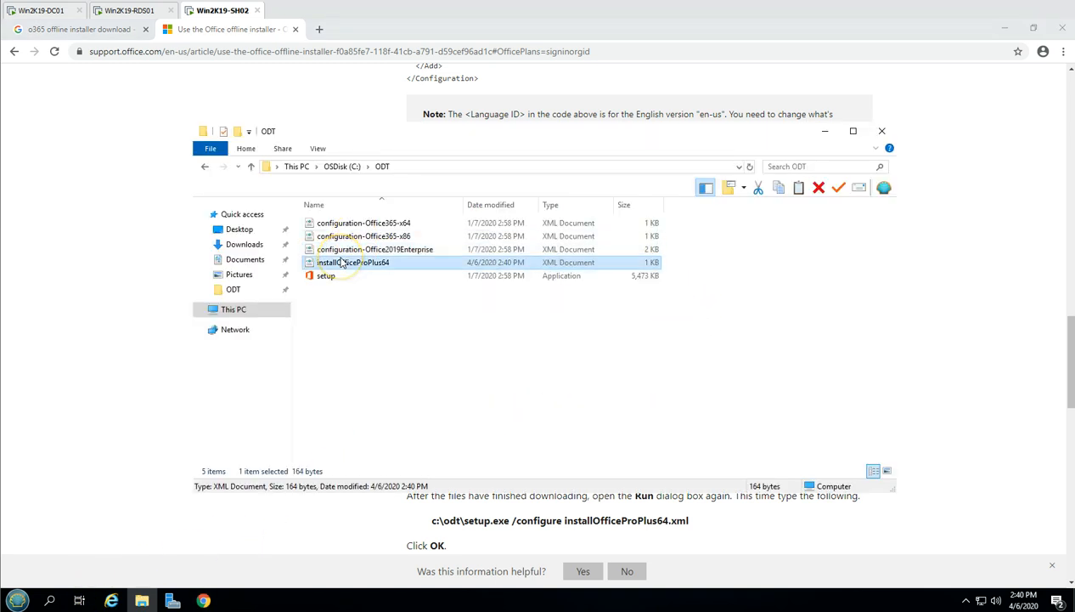
pyautogui.rightClick(342, 263)
pyautogui.moveTo(384, 322)
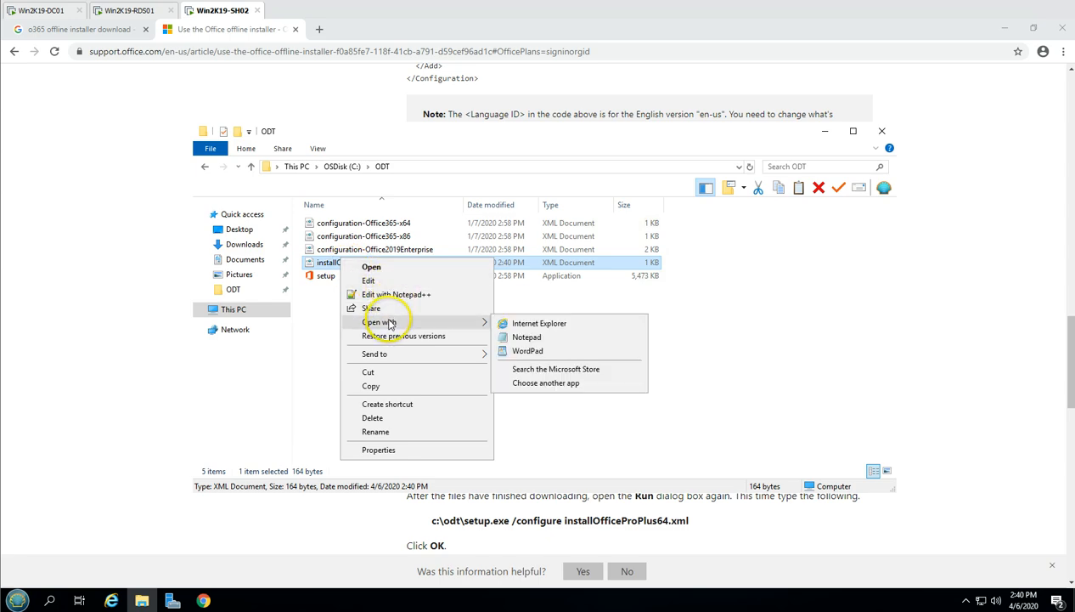
pyautogui.click(527, 336)
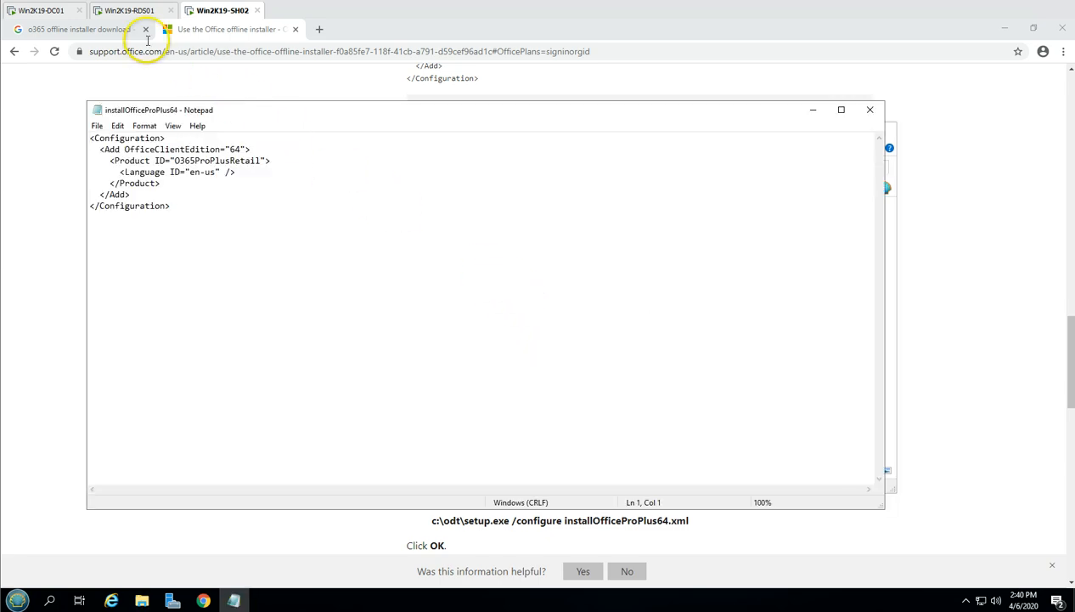
# - Return to the Google results in Chrome and search for "office 365 on rds server"
pyautogui.click(114, 32)
pyautogui.moveTo(314, 90); pyautogui.dragTo(146, 95)
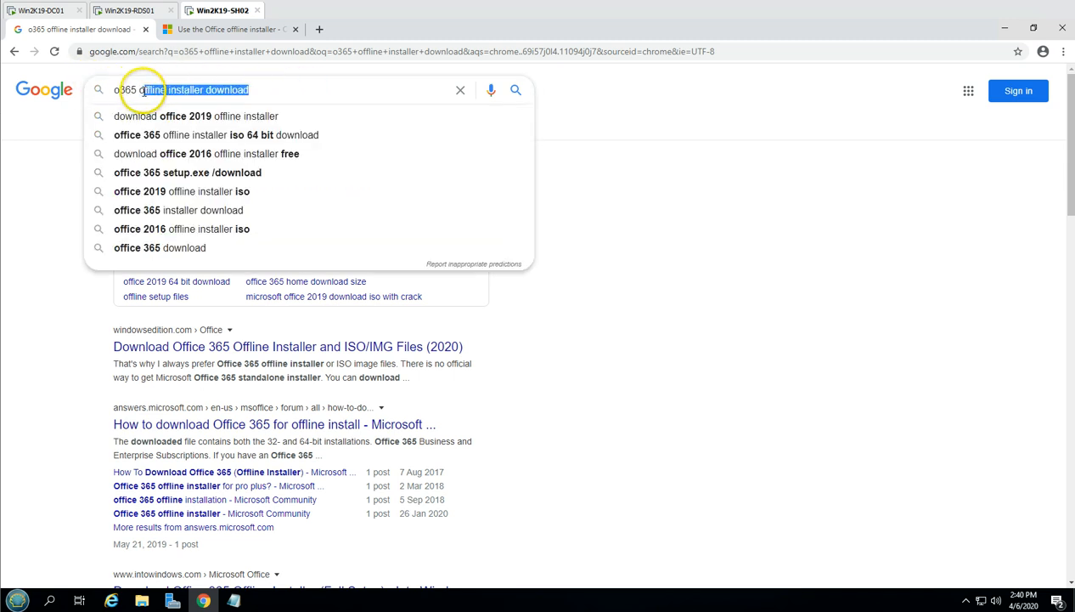
pyautogui.write('on ')
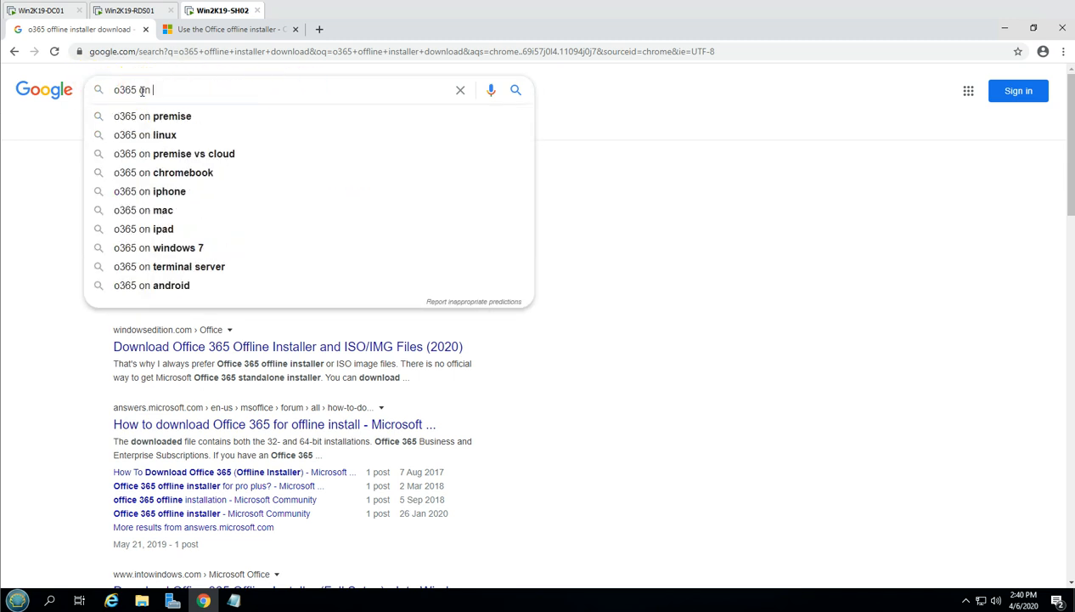
pyautogui.write('rds server')
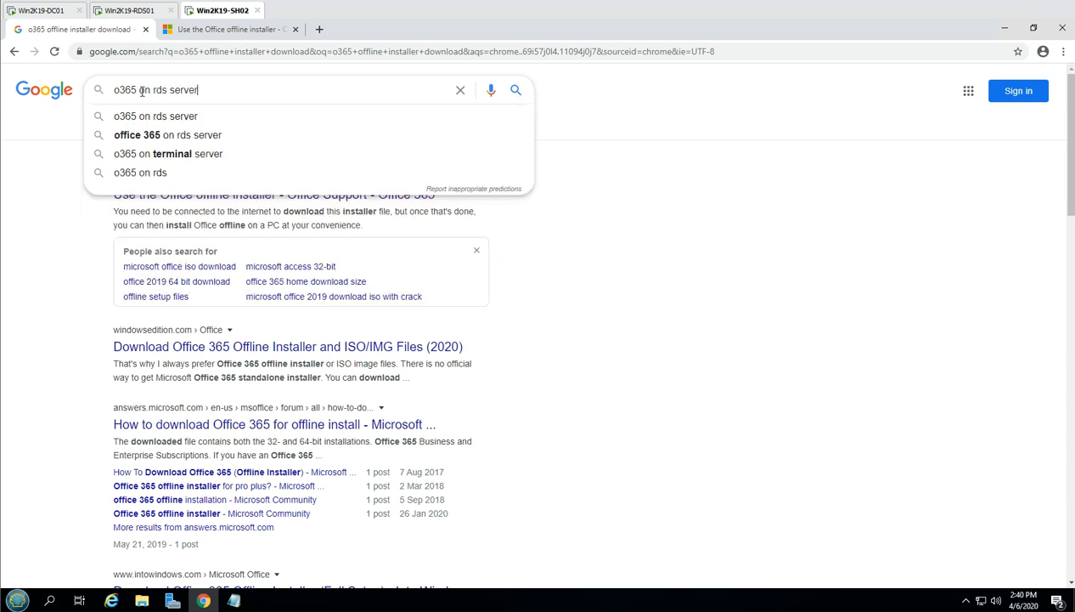
pyautogui.press('Down')
pyautogui.press('Down')
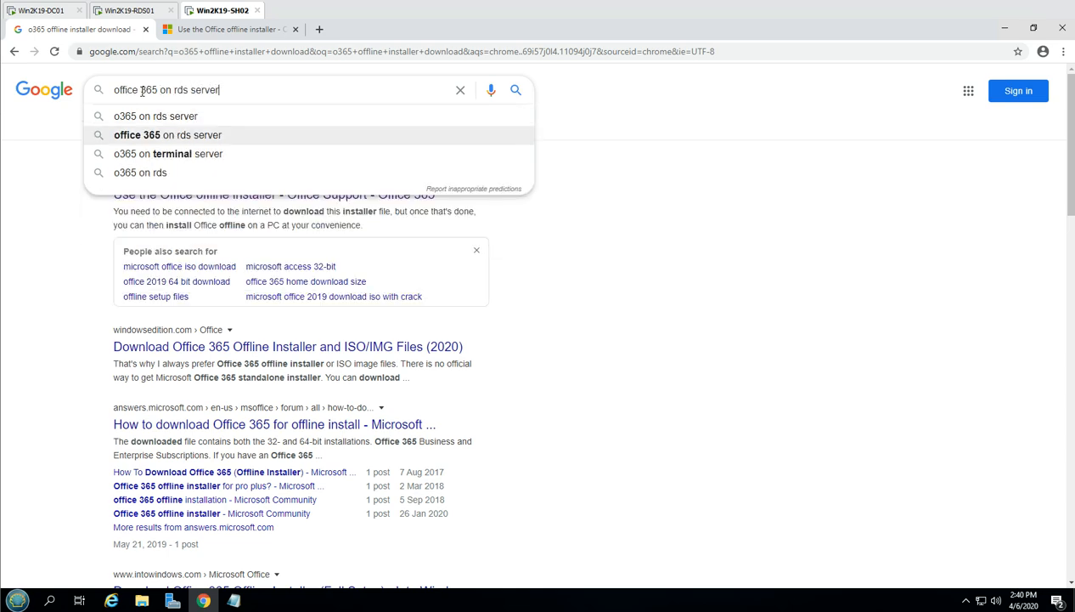
pyautogui.press('Return')
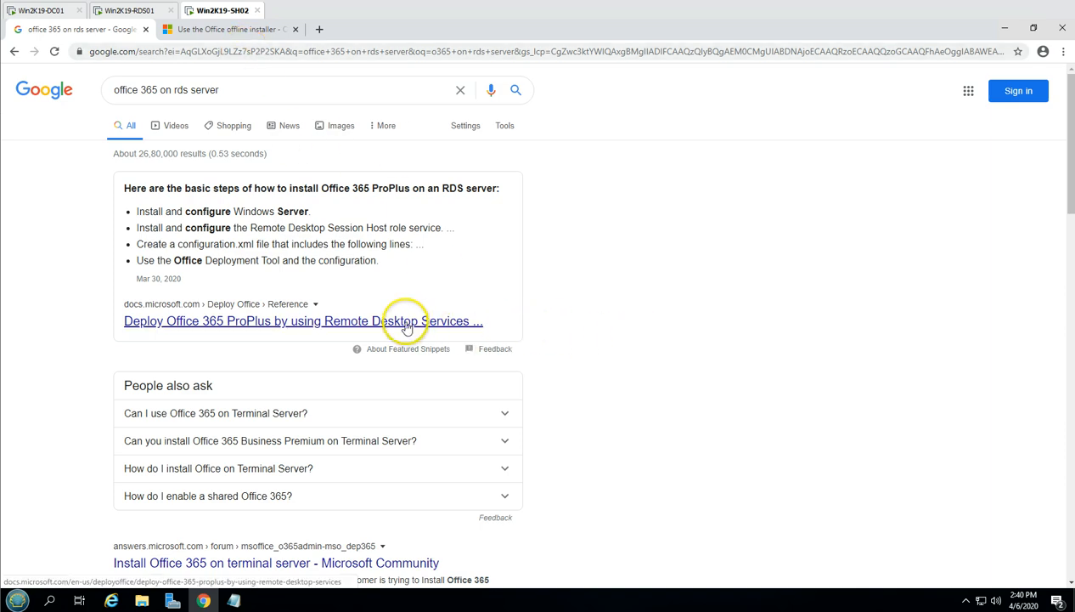
# - Open Microsoft's article on deploying Office 365 ProPlus with Remote Desktop Services and read the configuration lines required for an RDS server
pyautogui.click(239, 31)
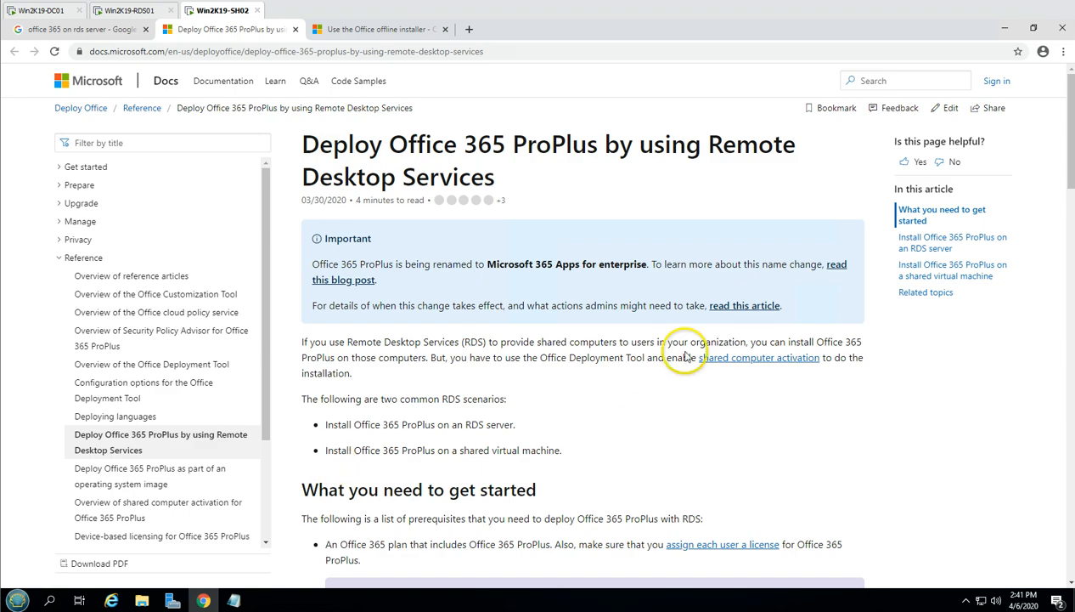
pyautogui.scroll(-10, 673, 383)
pyautogui.scroll(-3, 646, 383)
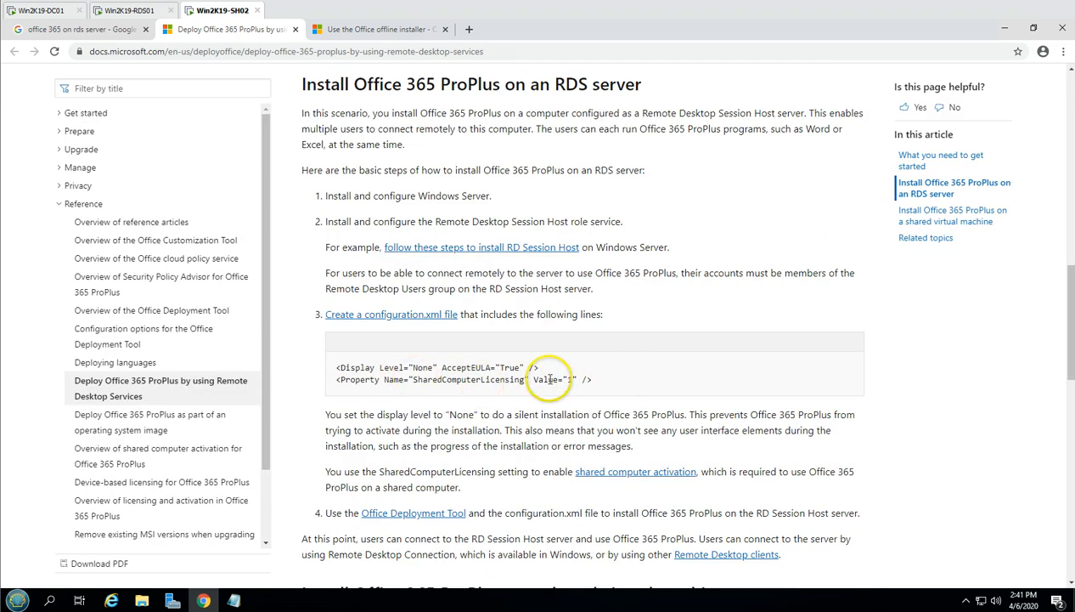
pyautogui.moveTo(541, 367); pyautogui.dragTo(436, 367)
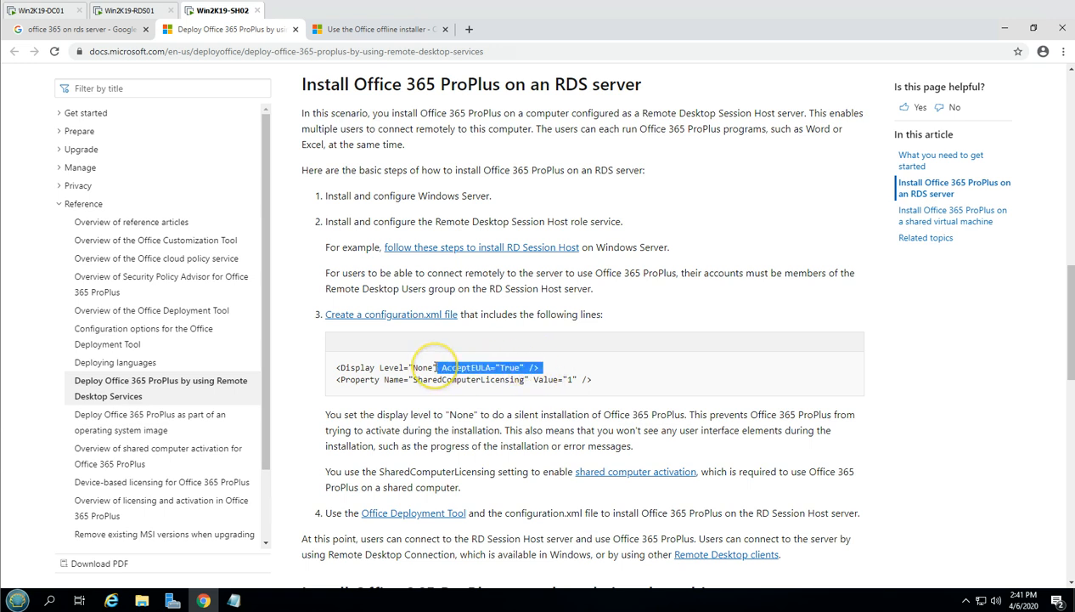
pyautogui.click(620, 372)
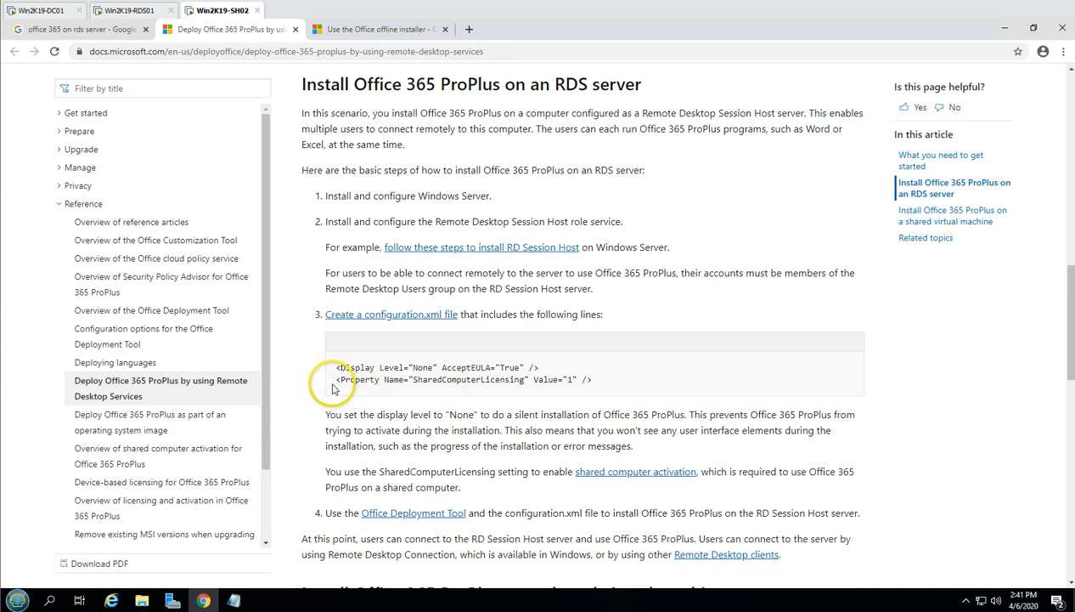
# - Copy the line <Property Name="SharedComputerLicensing" Value="1" /> into installOfficeProPlus64 below the closing Add tag, then close Notepad and save the changes
pyautogui.moveTo(336, 382); pyautogui.dragTo(596, 385)
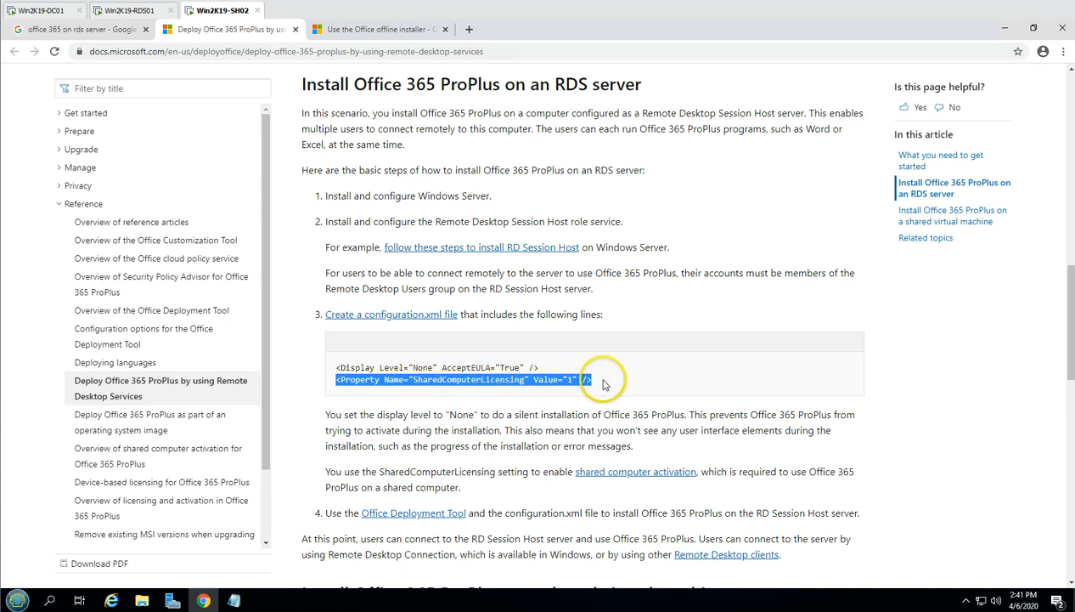
pyautogui.click(246, 563)
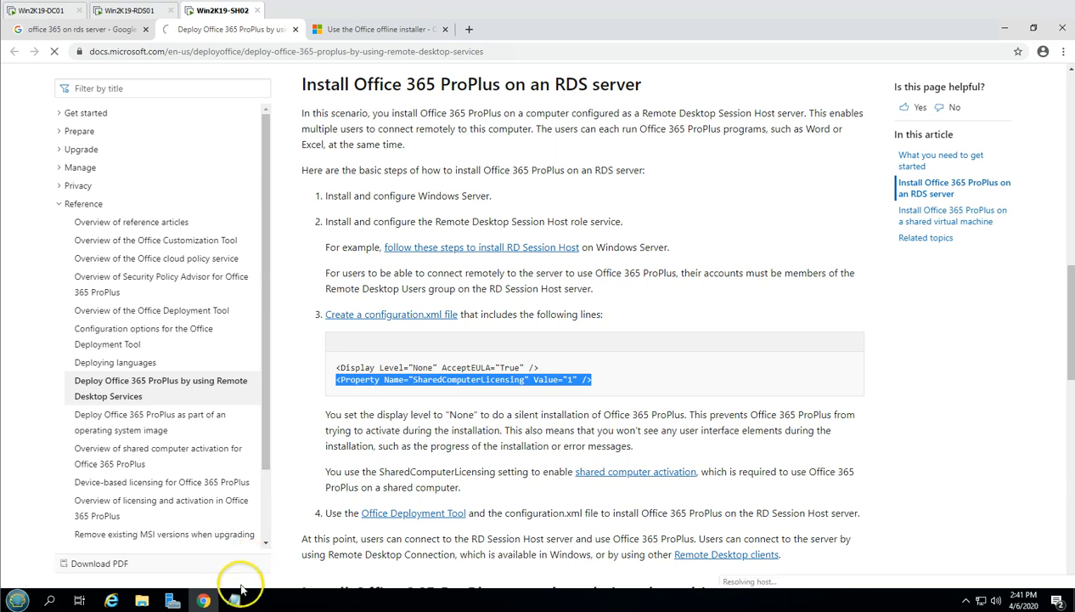
pyautogui.click(235, 598)
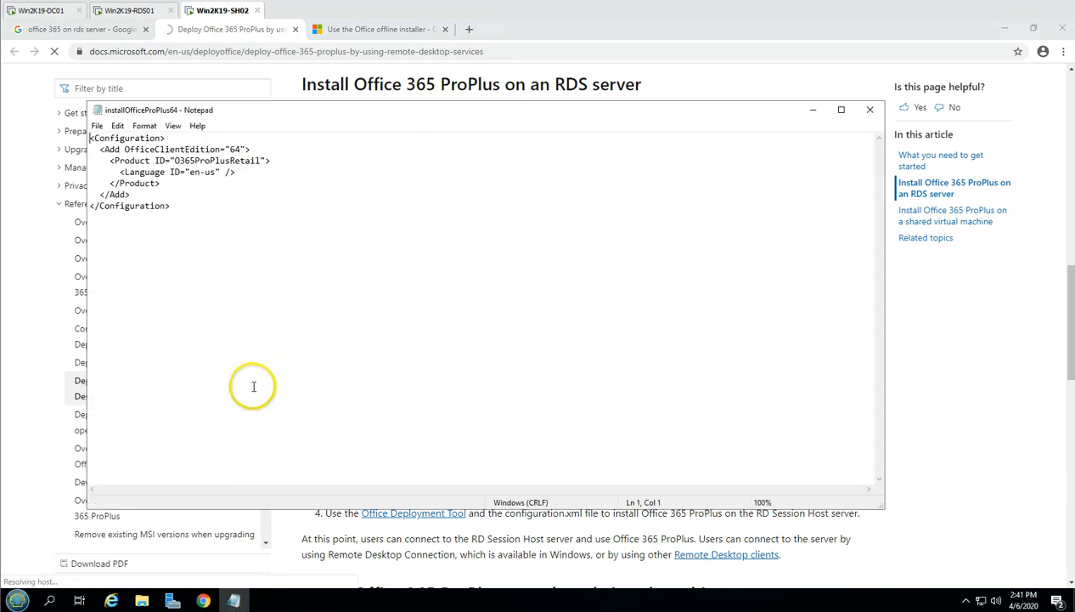
pyautogui.click(151, 194)
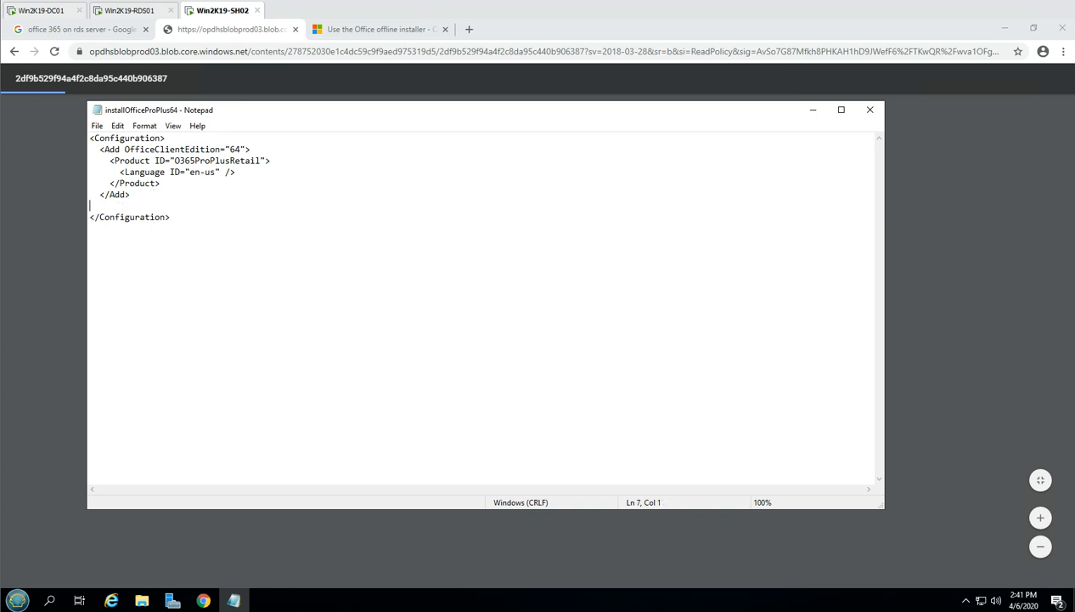
pyautogui.hotkey('ctrl', 'v')
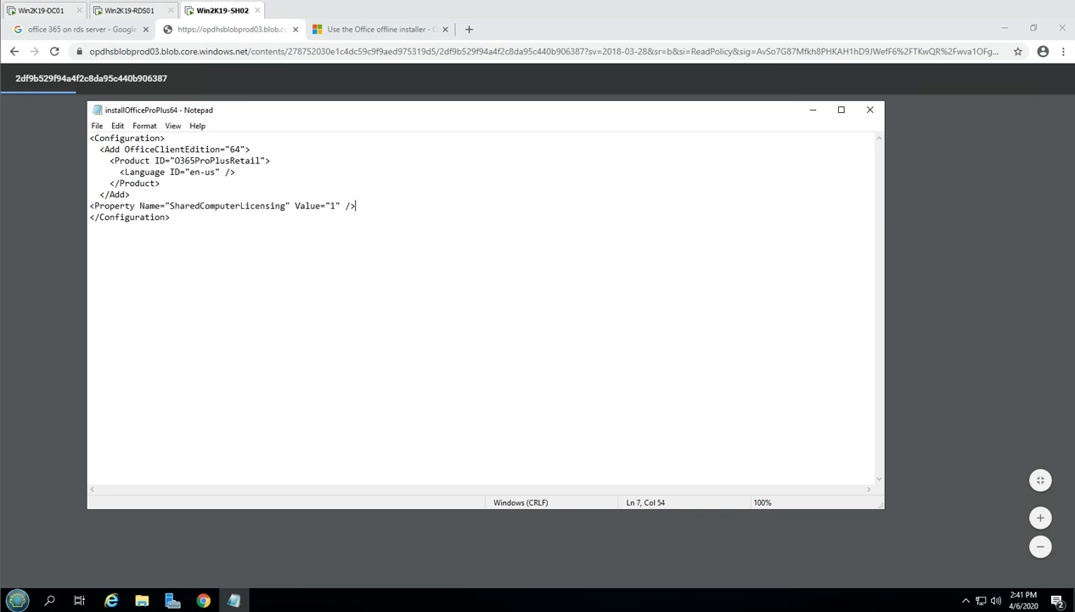
pyautogui.click(871, 112)
pyautogui.click(494, 319)
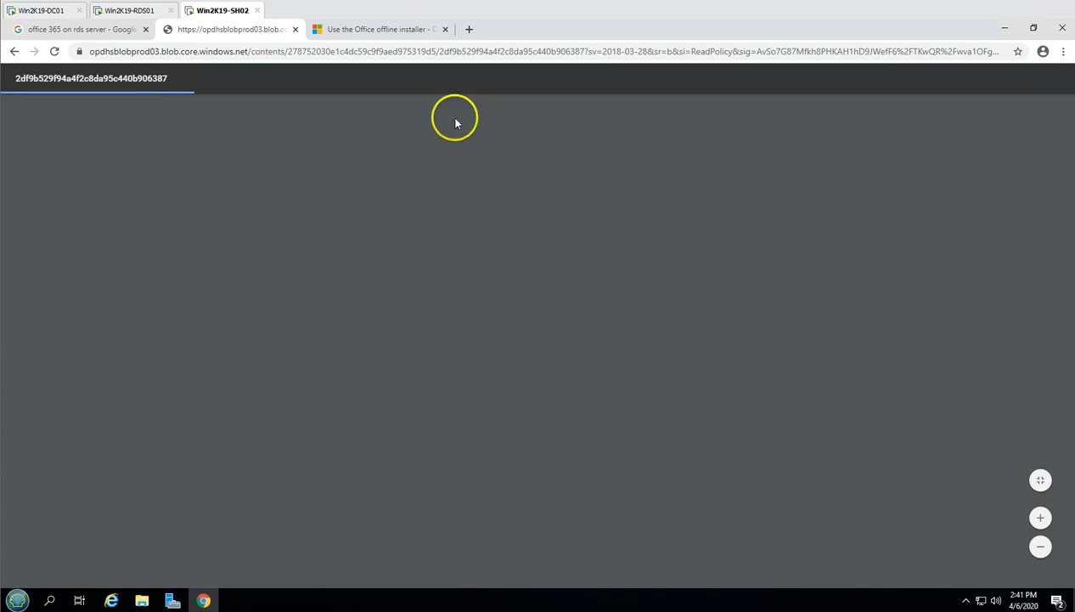
# - Close the documentation tabs in Chrome and minimize the browser to return to the ODT folder
pyautogui.click(293, 30)
pyautogui.click(294, 29)
pyautogui.click(1009, 31)
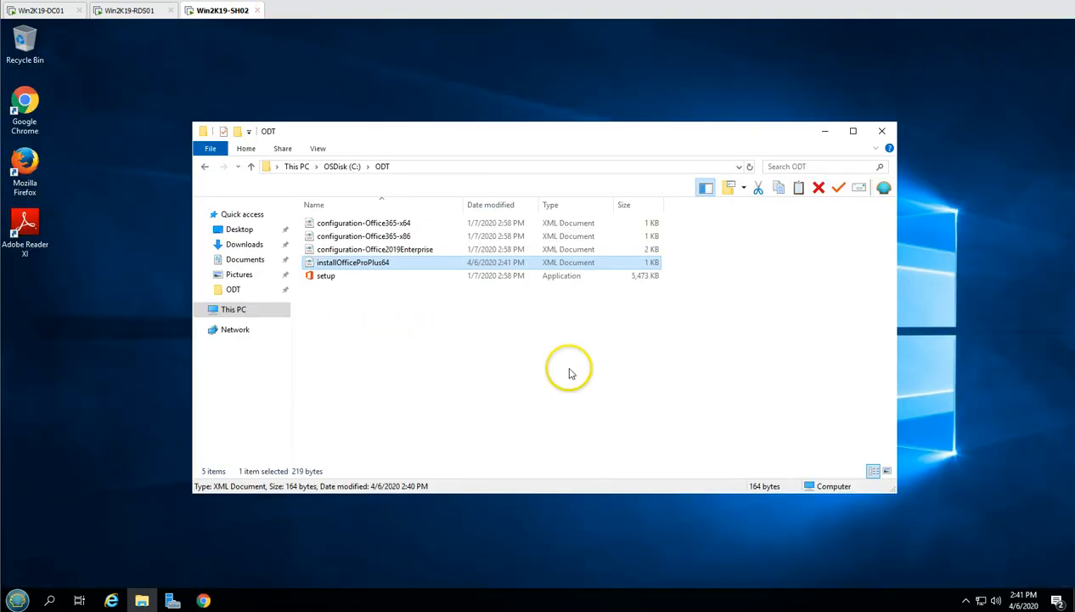
# - Open a Command Prompt and change its working directory to c:\ODT
pyautogui.click(456, 392)
pyautogui.click(15, 600)
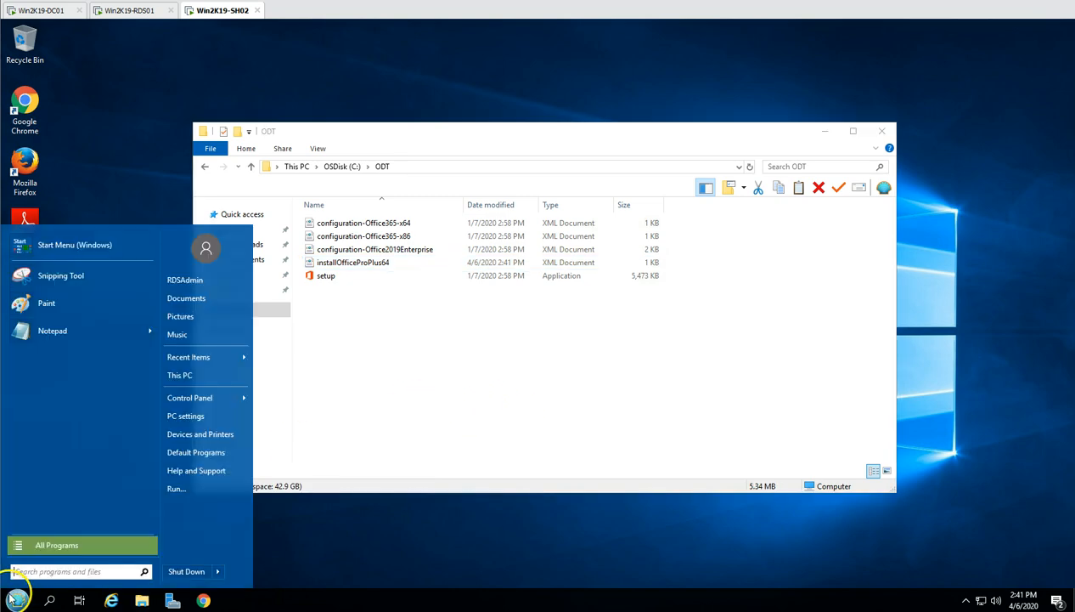
pyautogui.write('cmd')
pyautogui.press('Return')
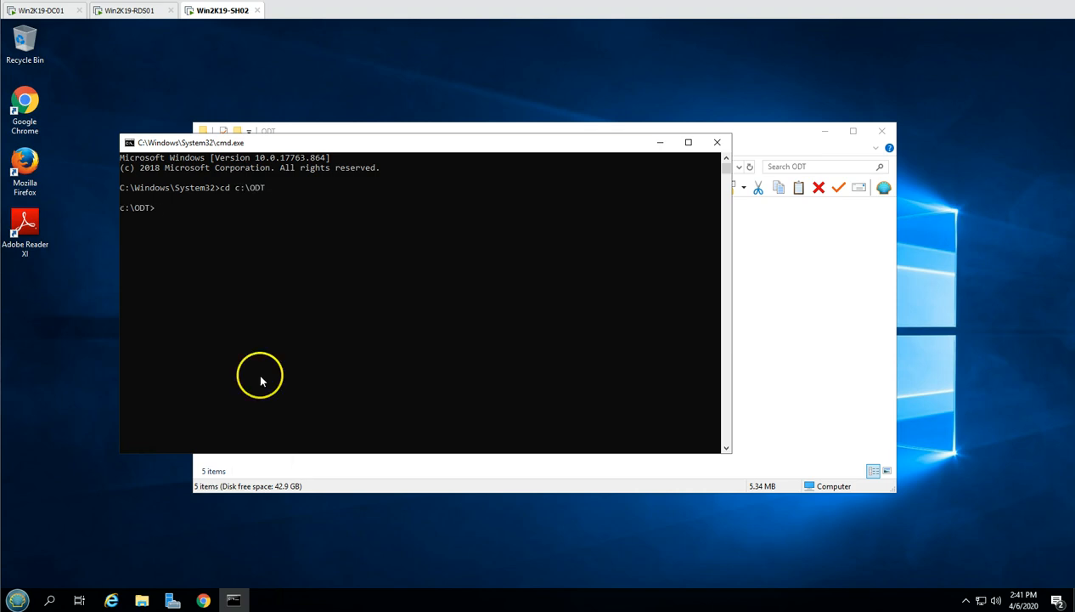
# - Switch to Chrome, return to the "o365 offline installer download" results and open the "Use the Office offline installer" article in a new tab
pyautogui.click(204, 598)
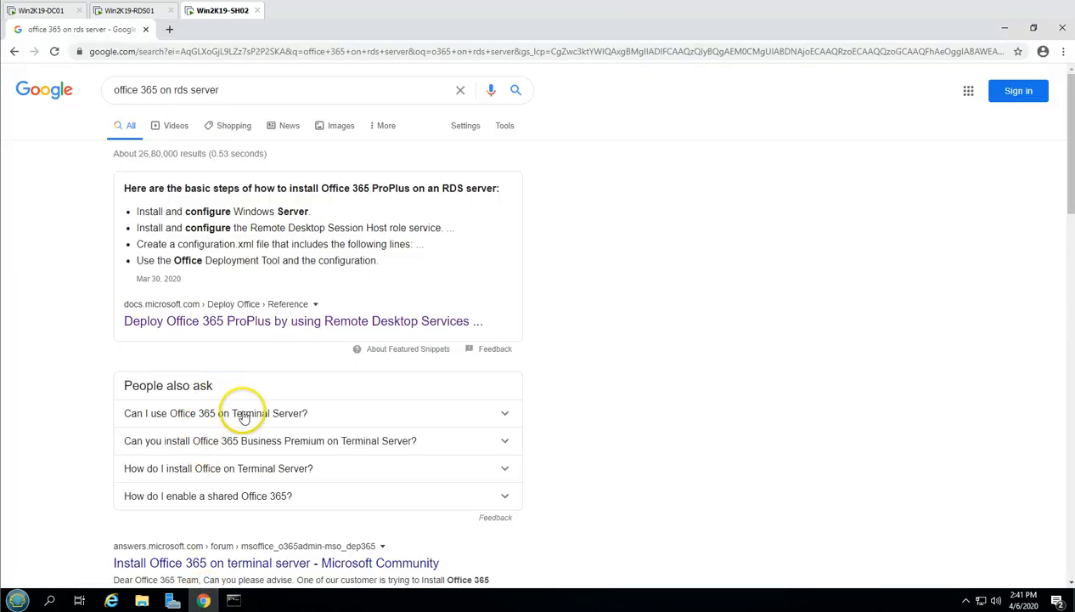
pyautogui.click(14, 52)
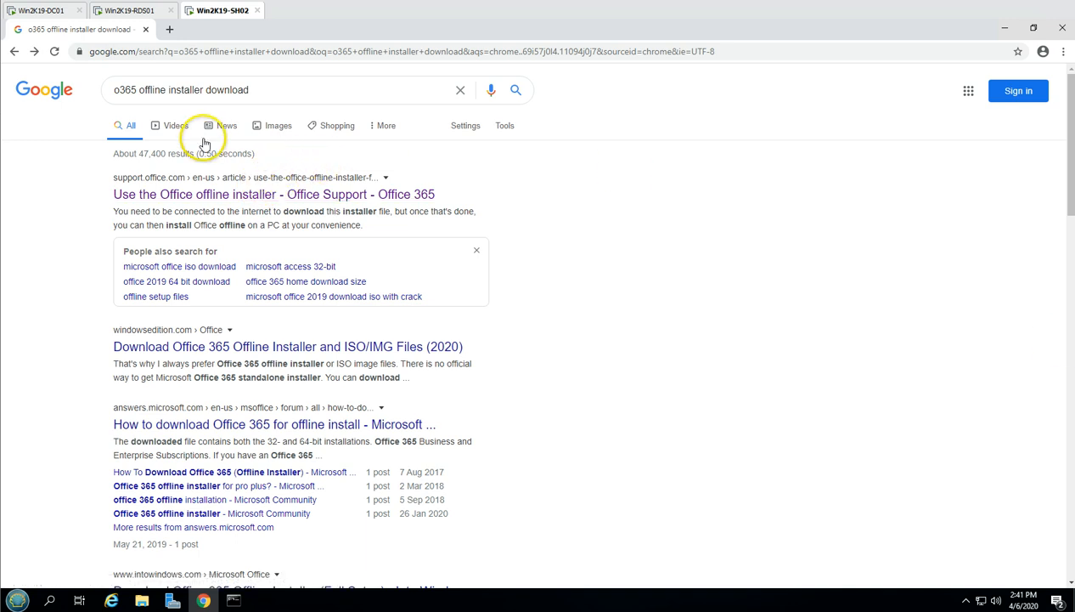
pyautogui.middleClick(215, 192)
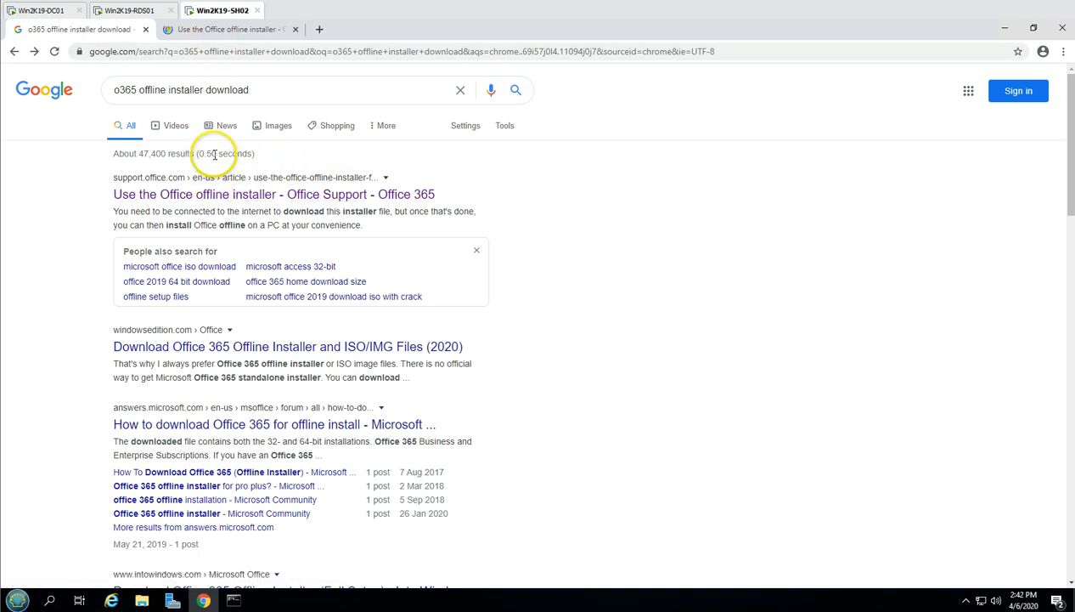
pyautogui.click(227, 33)
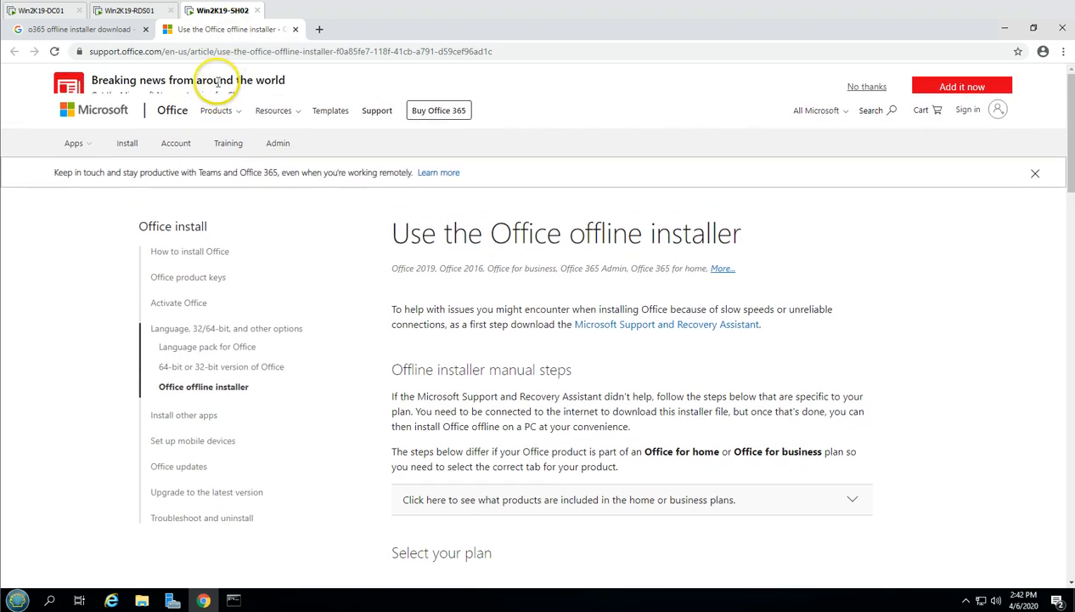
# - Look through the offline installer article and show the instructions for the Office for business plan
pyautogui.scroll(-8, 583, 475)
pyautogui.scroll(-3, 583, 444)
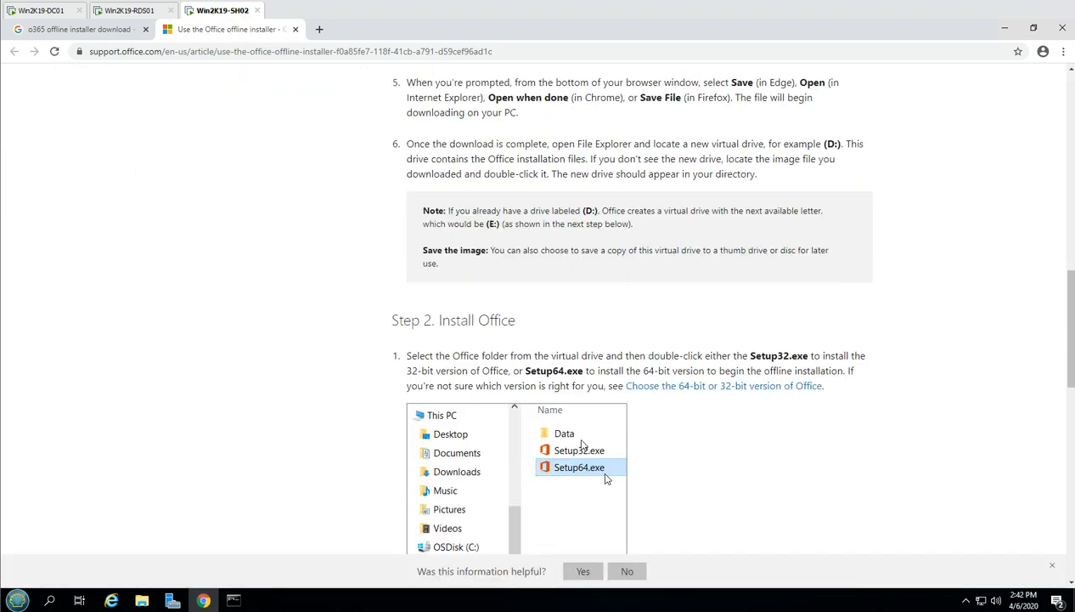
pyautogui.scroll(-3, 583, 442)
pyautogui.scroll(-4, 583, 444)
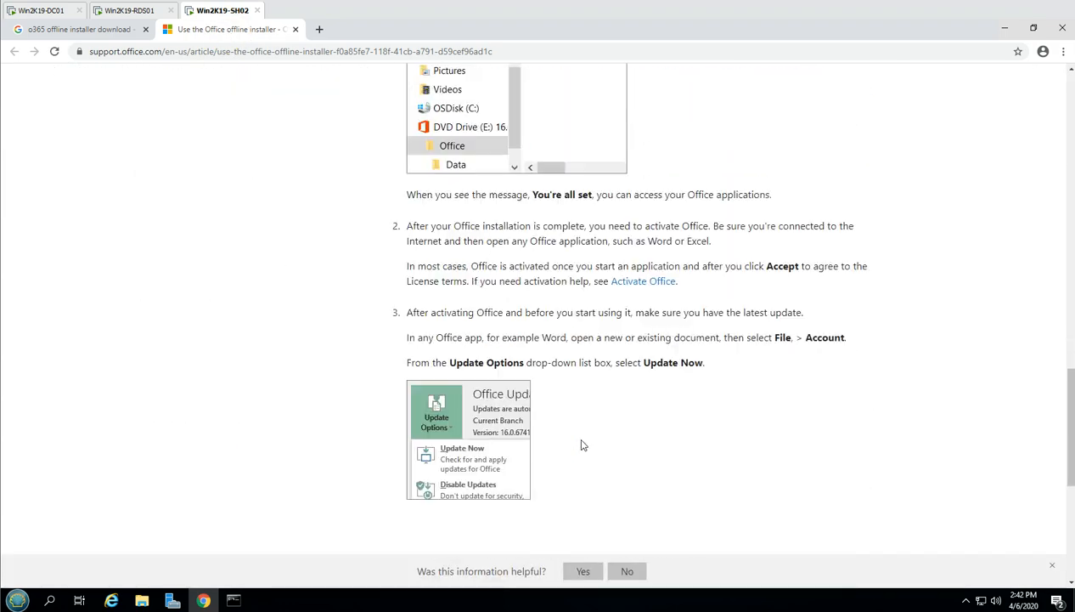
pyautogui.scroll(8, 583, 443)
pyautogui.scroll(2, 583, 442)
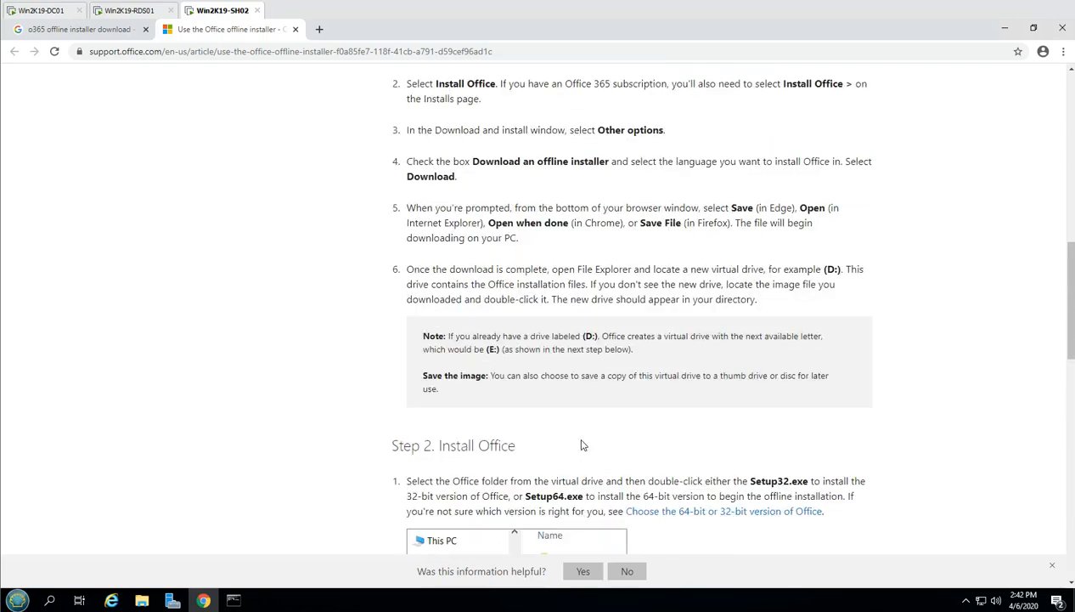
pyautogui.scroll(2, 583, 442)
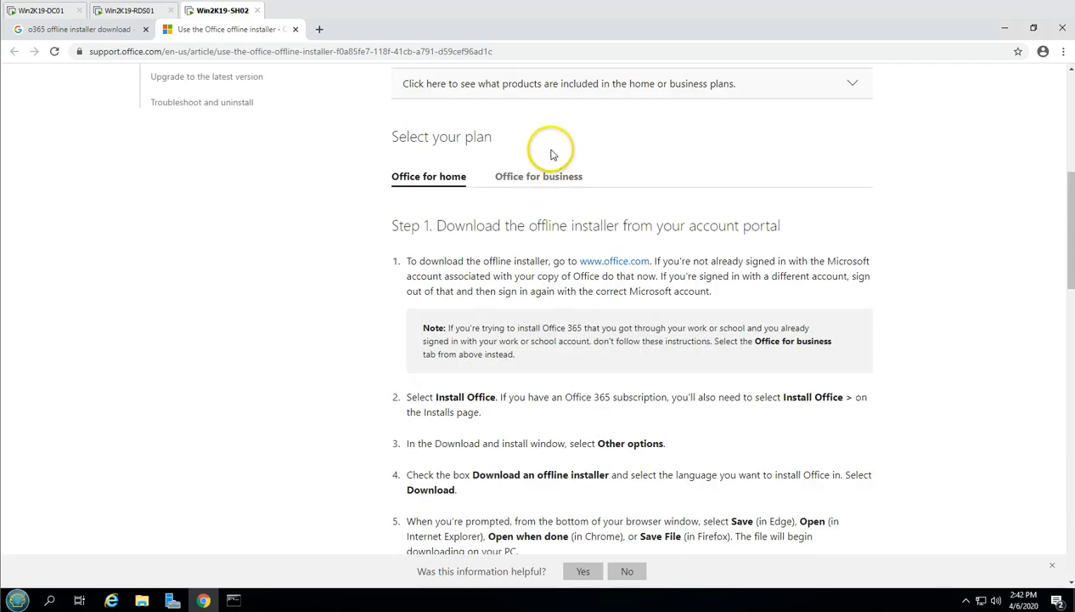
pyautogui.click(537, 177)
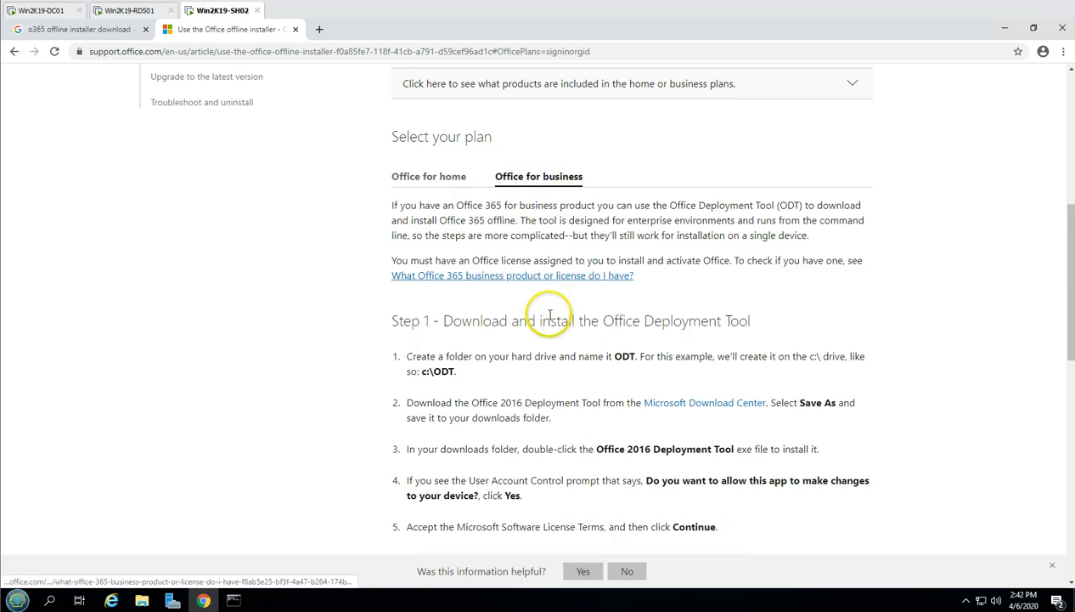
# - Copy setup.exe /download installOfficeProPlus64.xml from the article and run it in the Command Prompt at c:\ODT
pyautogui.scroll(-2, 543, 285)
pyautogui.scroll(-1, 548, 352)
pyautogui.click(552, 445)
pyautogui.click(465, 522)
pyautogui.scroll(-5, 602, 468)
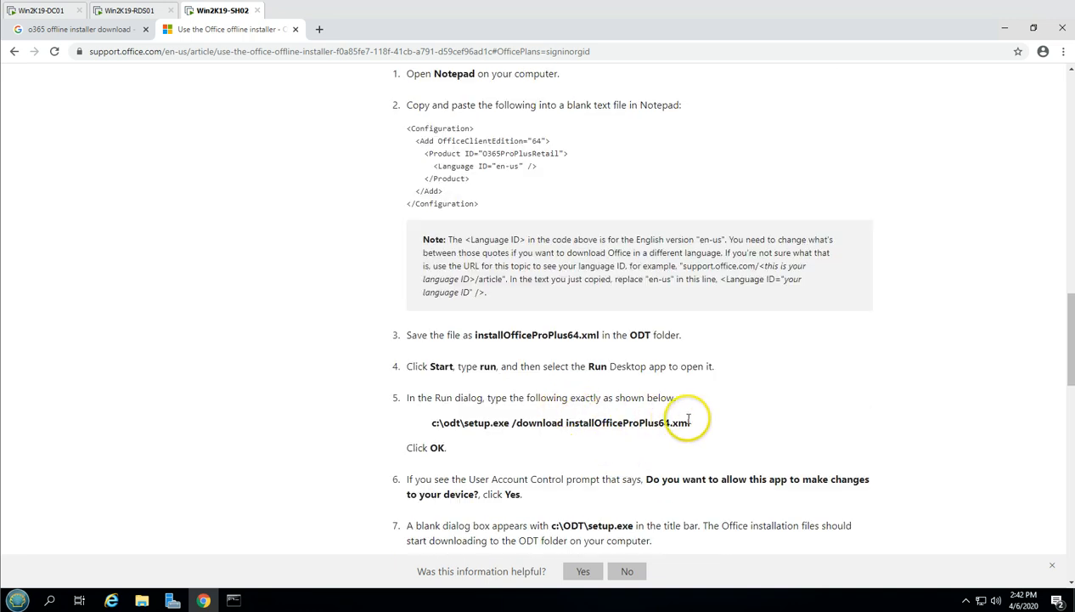
pyautogui.moveTo(692, 422); pyautogui.dragTo(468, 423)
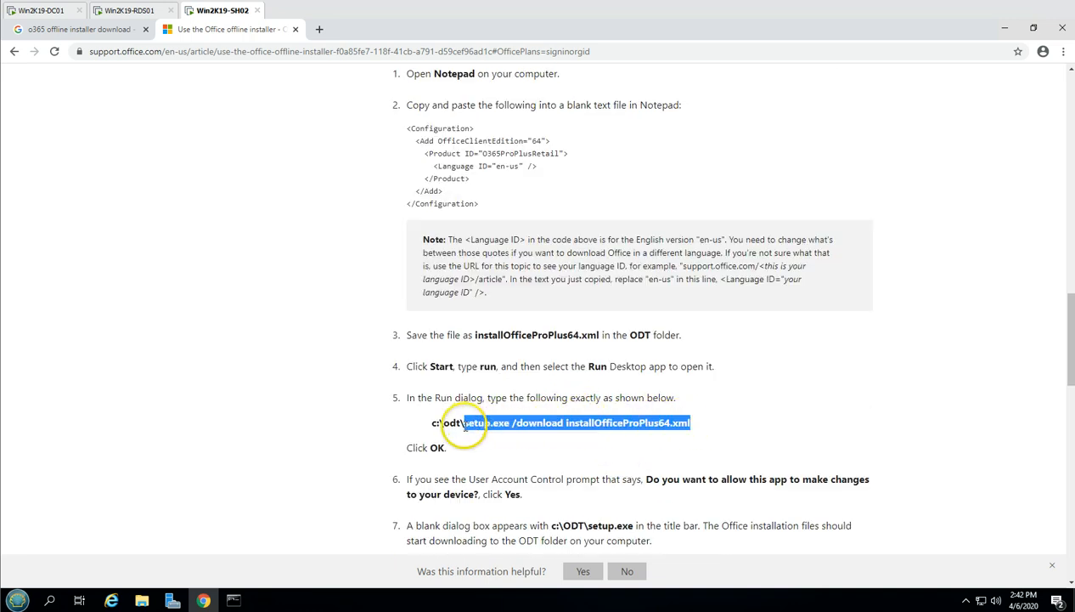
pyautogui.click(235, 600)
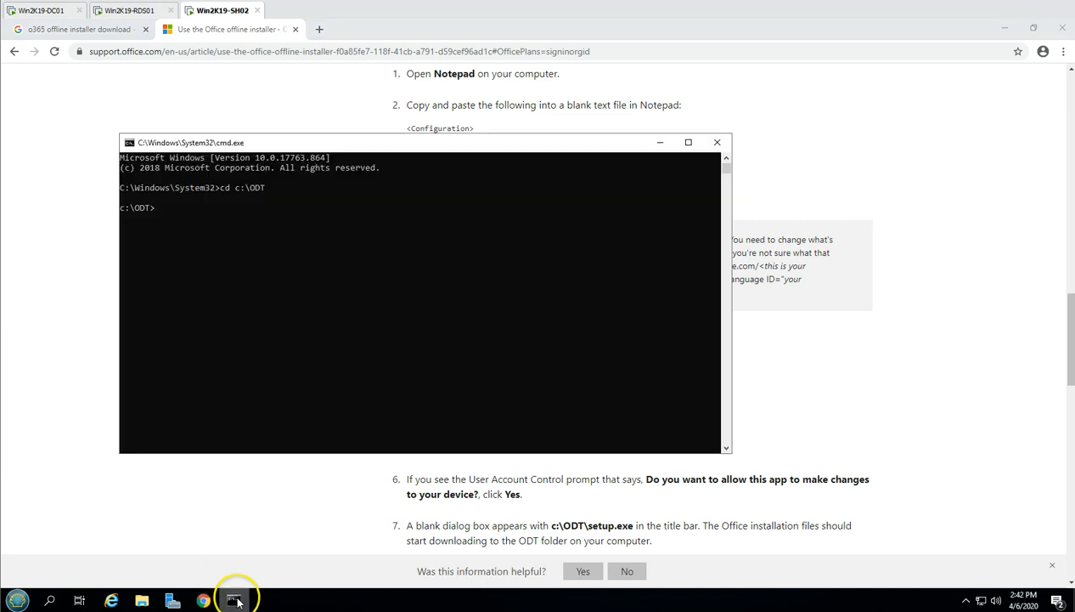
pyautogui.rightClick(310, 242)
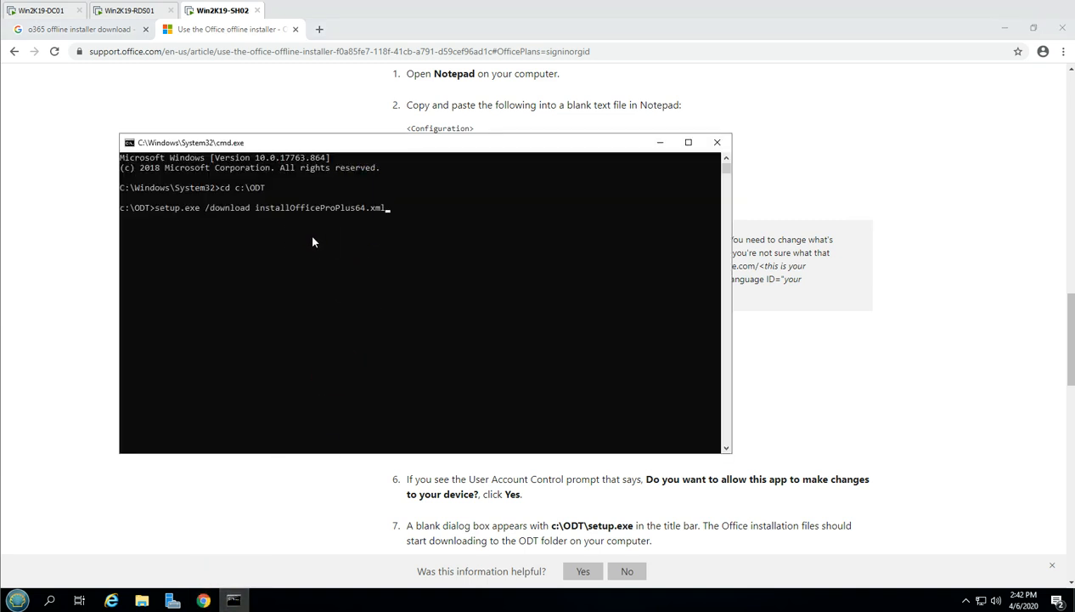
pyautogui.press('Return')
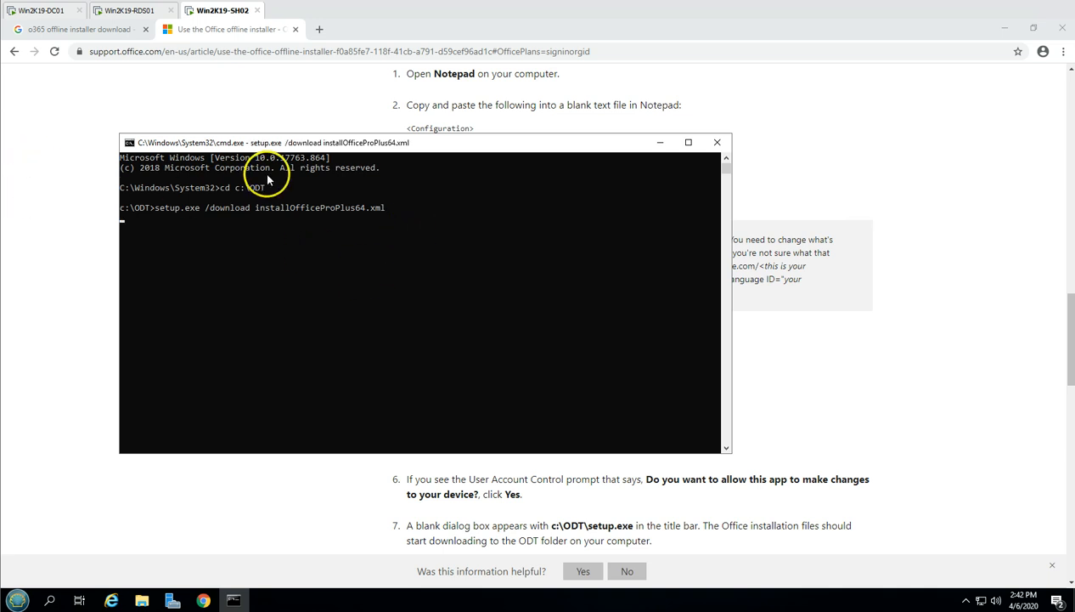
# - Open Task Manager with full details beside the Command Prompt and examine the Ethernet throughput of the download
pyautogui.moveTo(240, 138); pyautogui.dragTo(171, 167)
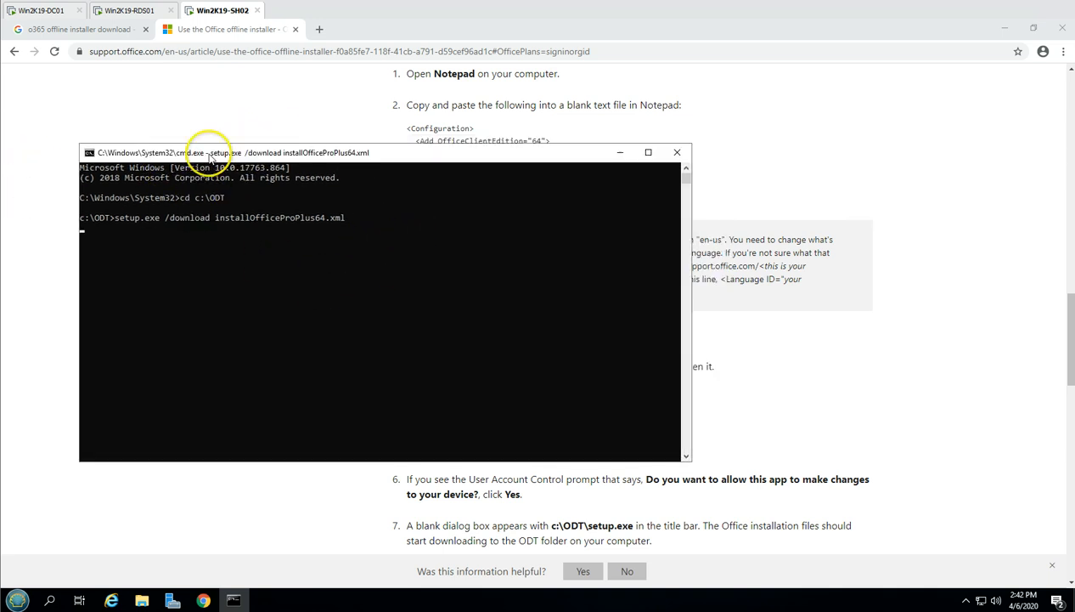
pyautogui.rightClick(611, 604)
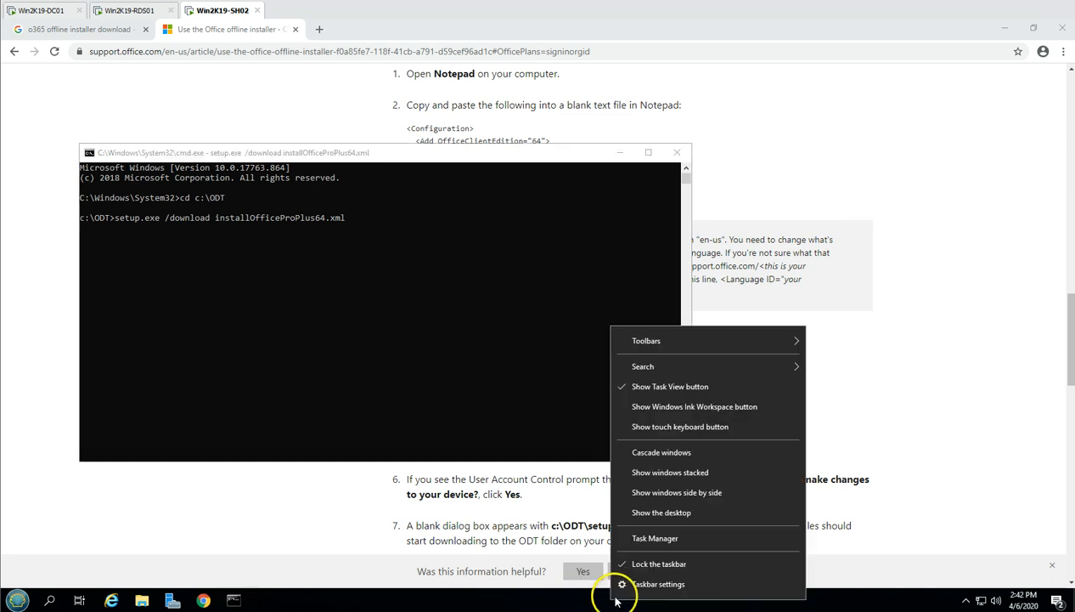
pyautogui.click(677, 538)
pyautogui.moveTo(232, 158); pyautogui.dragTo(718, 172)
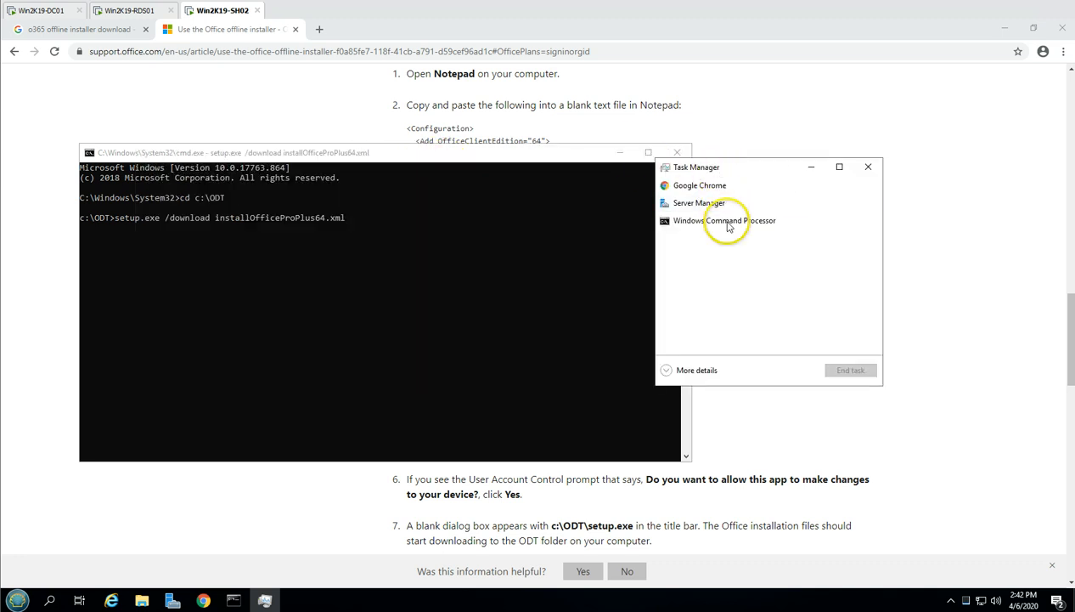
pyautogui.click(703, 368)
pyautogui.click(726, 204)
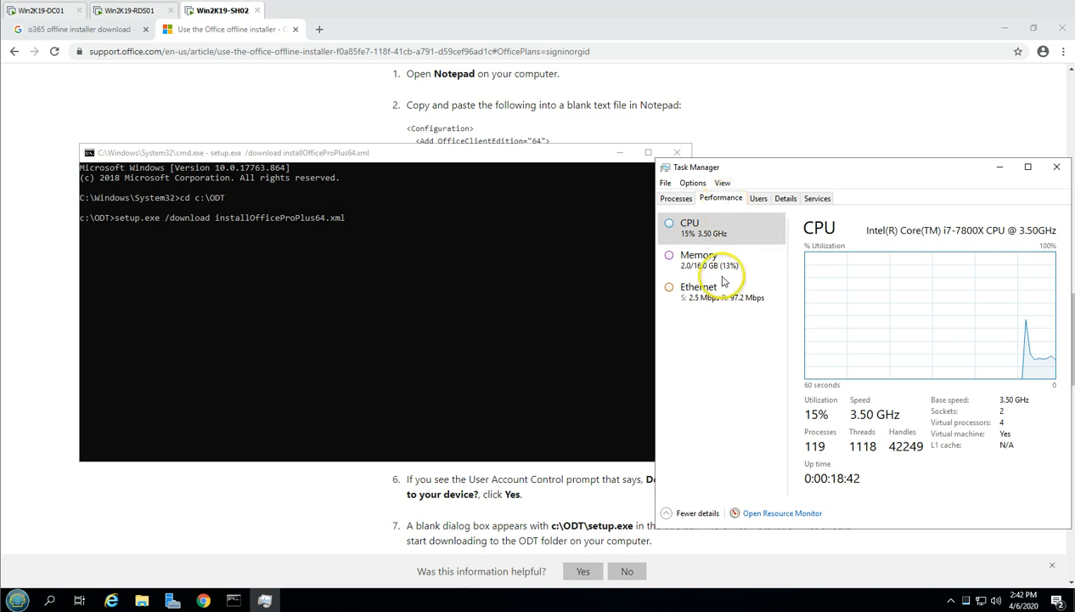
pyautogui.click(719, 291)
pyautogui.moveTo(773, 172); pyautogui.dragTo(628, 156)
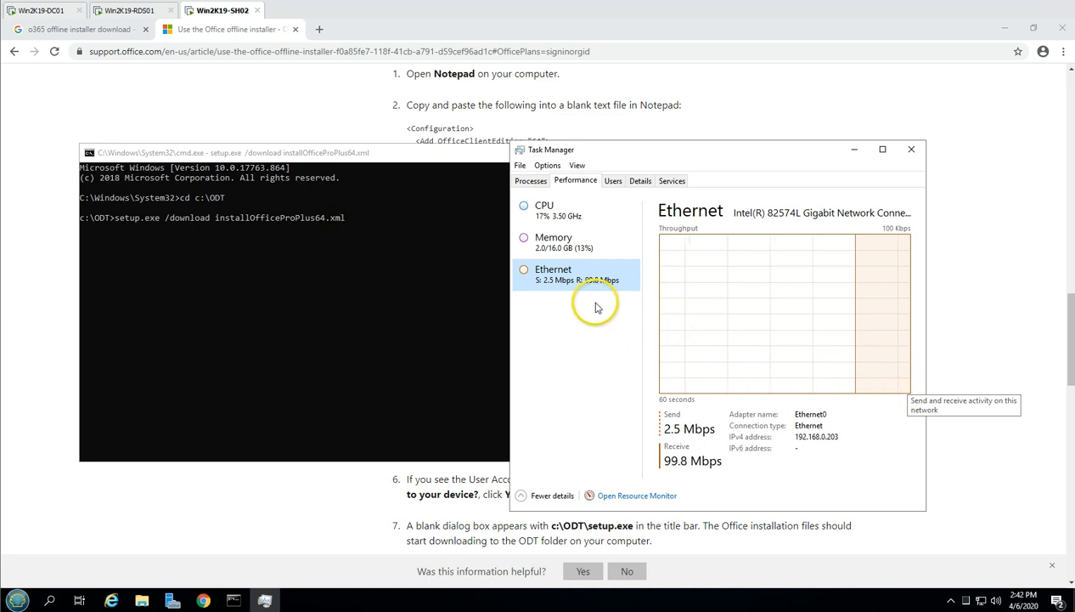
# - Check the size of the new Office folder in C:\ODT through its properties, then minimize the folder window
pyautogui.click(141, 600)
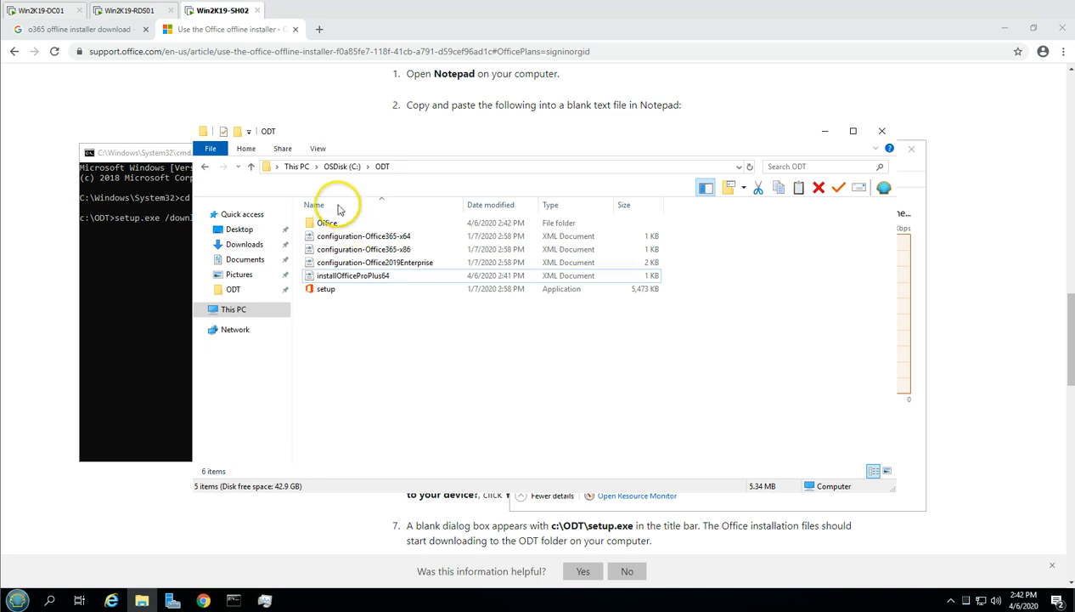
pyautogui.click(320, 225)
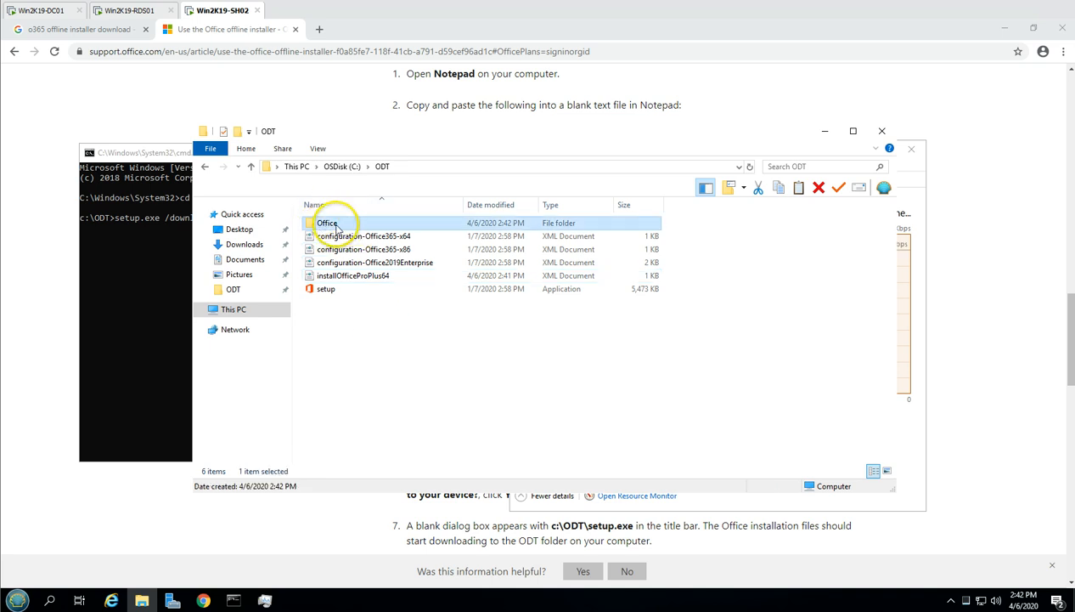
pyautogui.rightClick(336, 228)
pyautogui.click(379, 447)
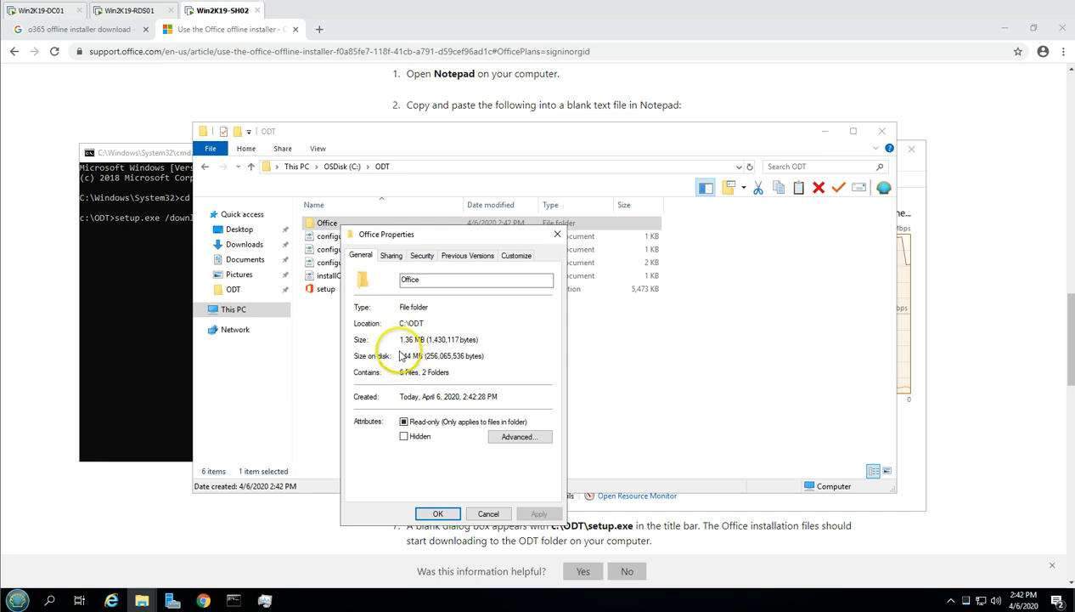
pyautogui.click(487, 513)
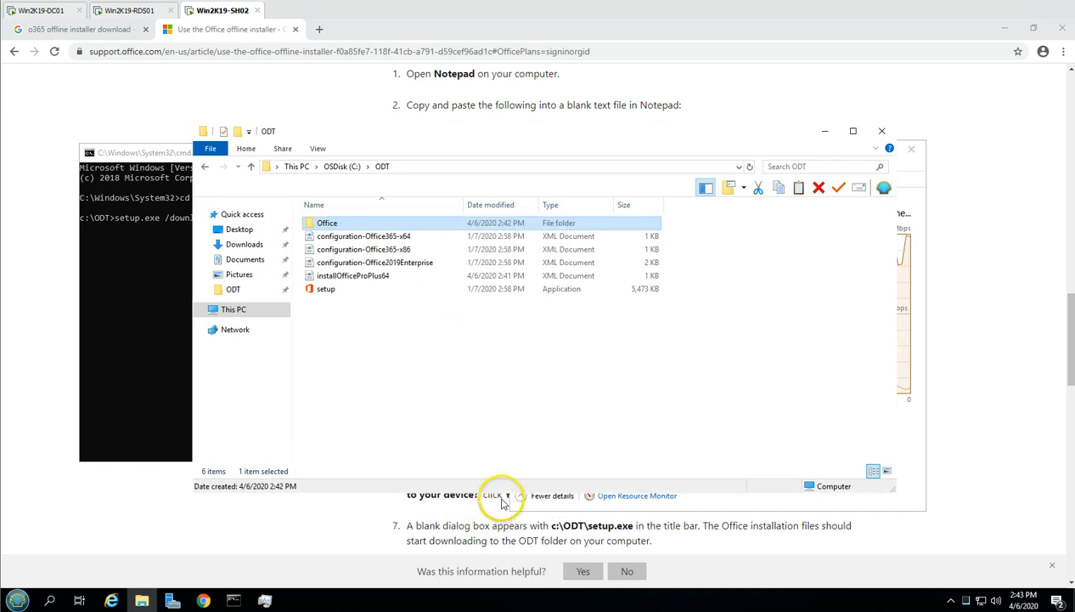
pyautogui.click(825, 130)
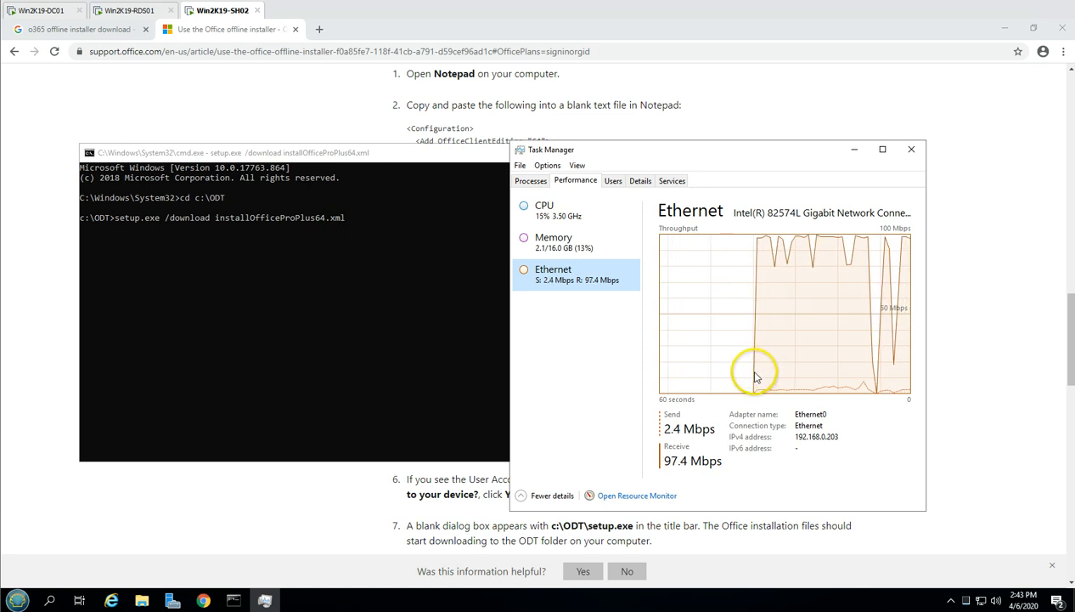
# - Recheck the Office folder's properties for download progress, then close them and minimize File Explorer
pyautogui.click(143, 600)
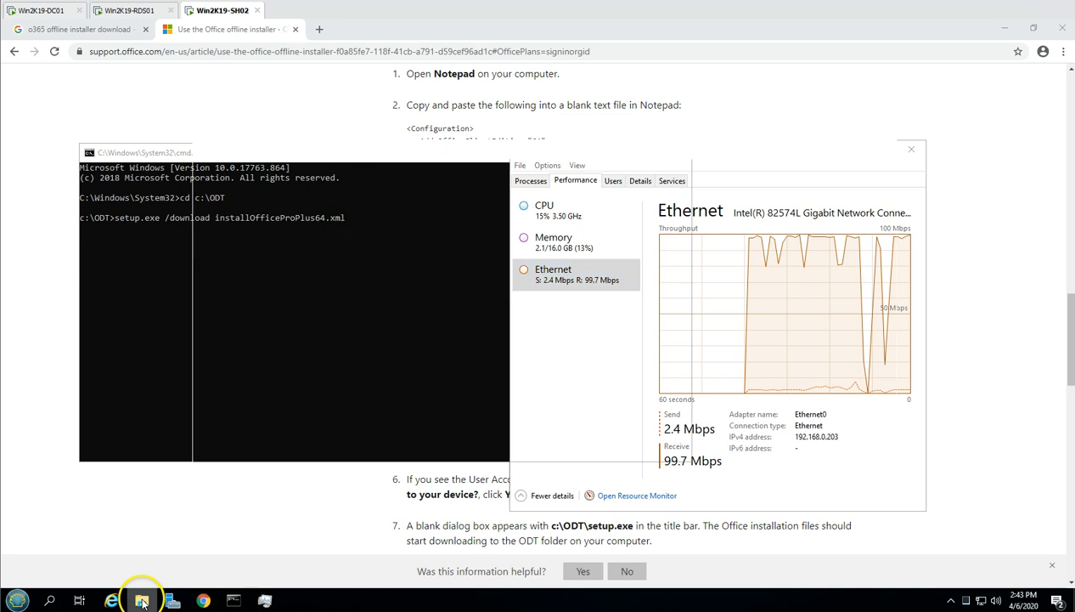
pyautogui.rightClick(327, 226)
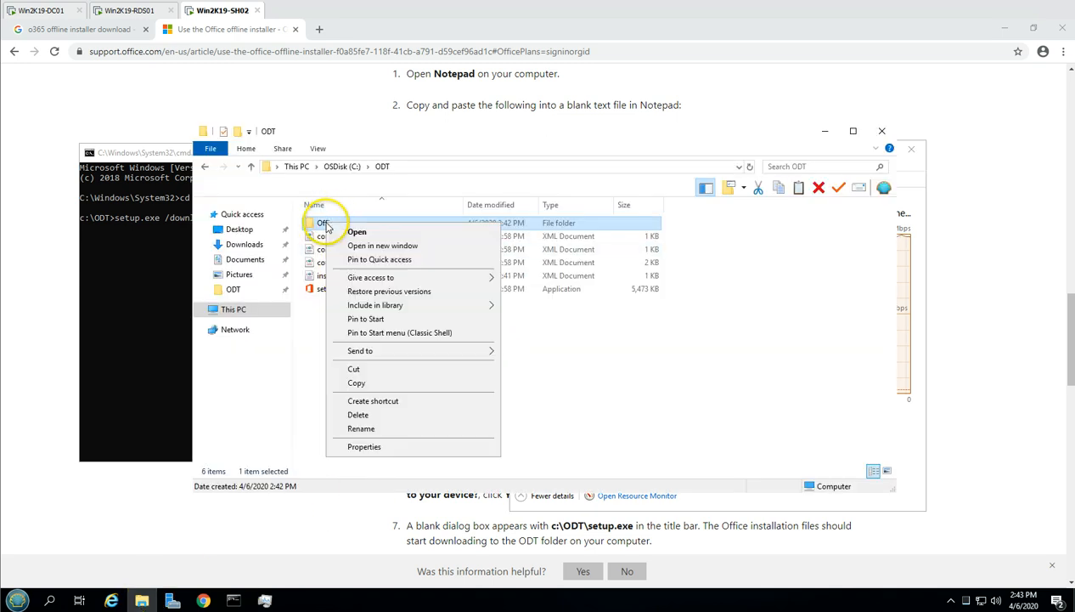
pyautogui.click(374, 448)
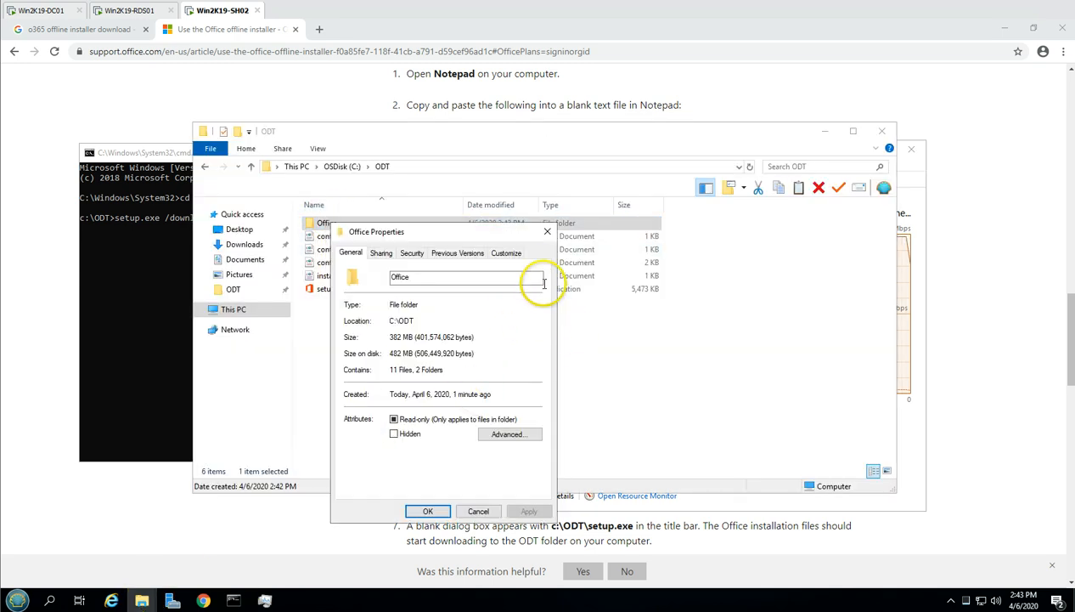
pyautogui.click(547, 231)
pyautogui.click(828, 130)
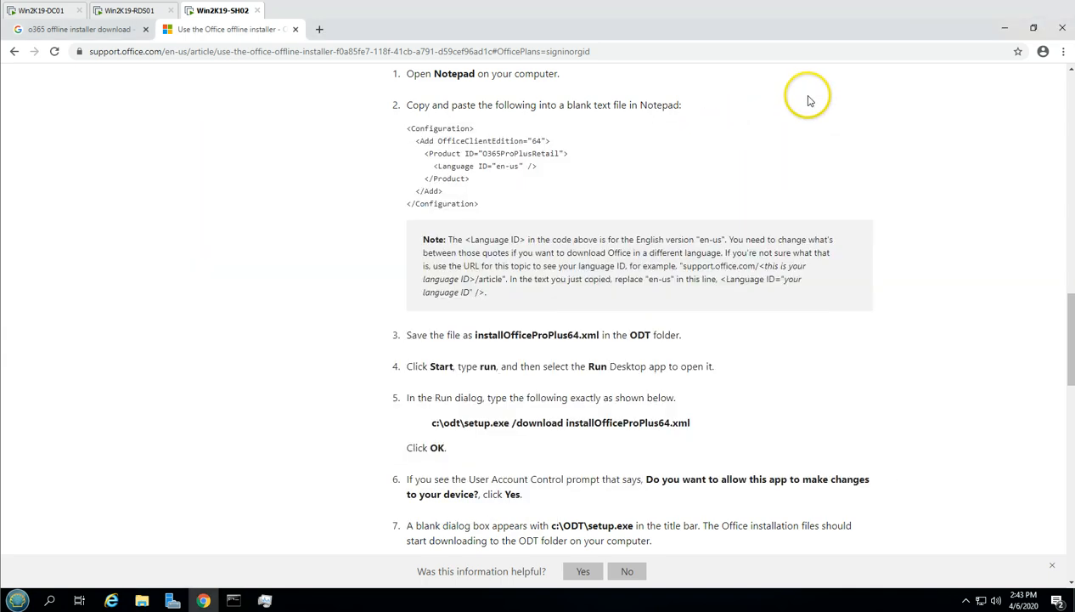
# - Copy the install command setup.exe /configure installOfficeProPlus64.xml from the article and minimize Chrome
pyautogui.scroll(-6, 633, 367)
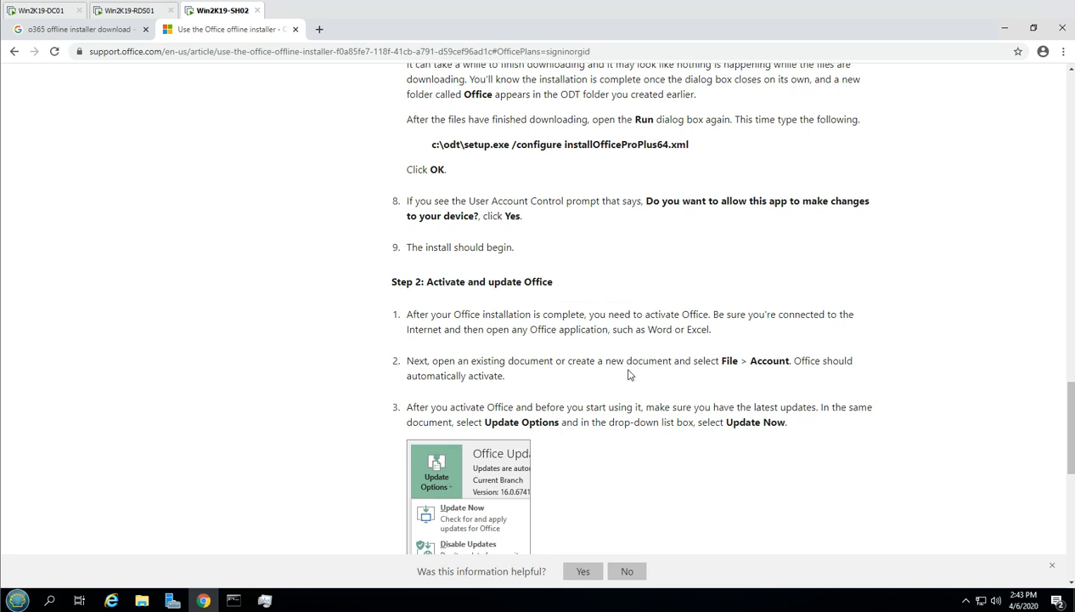
pyautogui.moveTo(689, 144); pyautogui.dragTo(464, 144)
pyautogui.rightClick(491, 145)
pyautogui.click(514, 151)
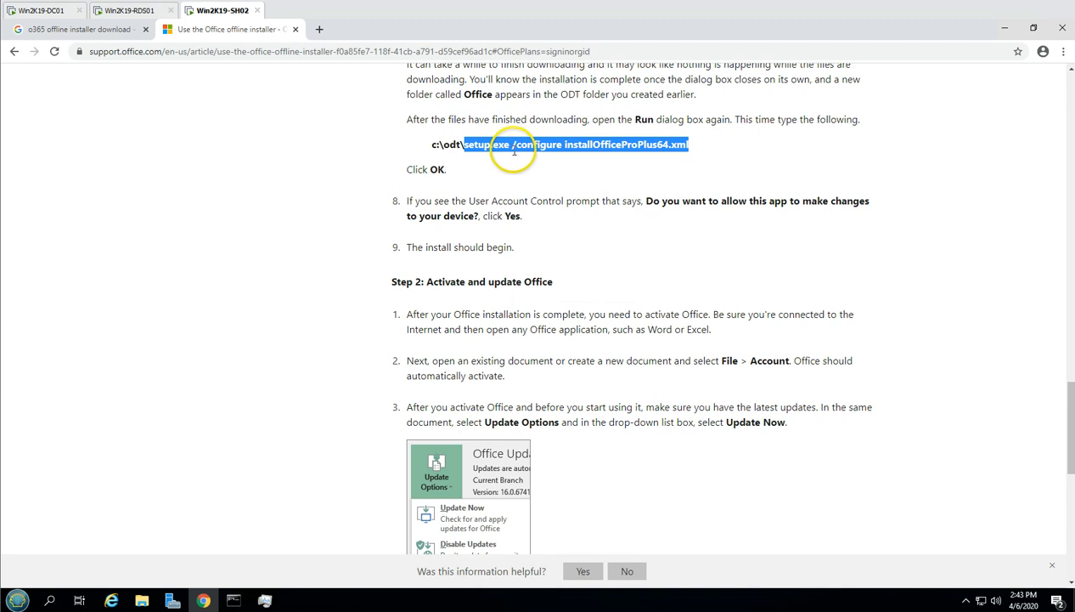
pyautogui.click(709, 166)
pyautogui.click(1004, 32)
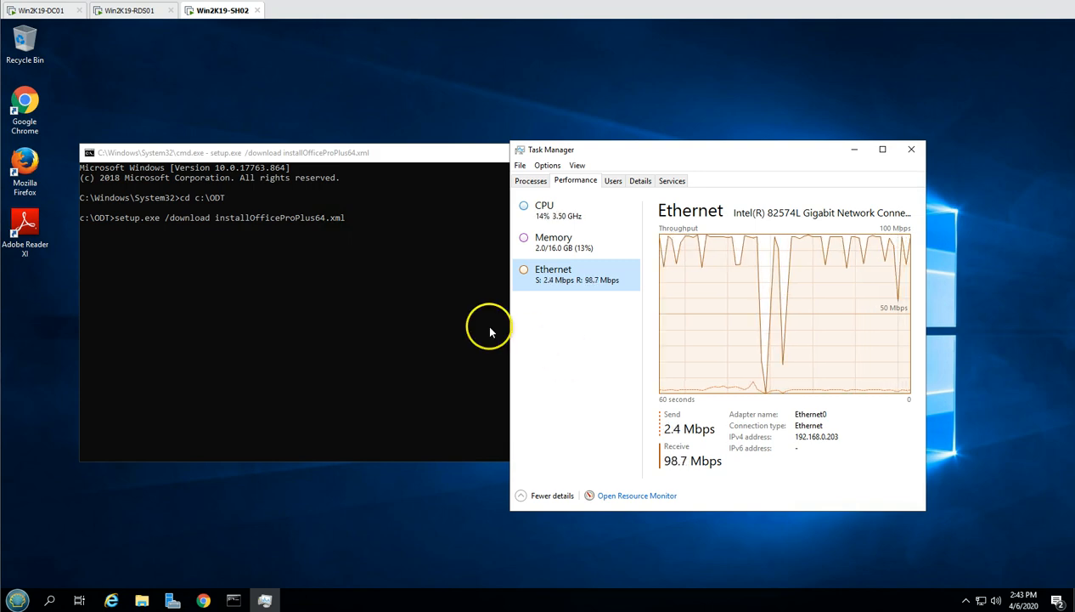
# - Check the Office folder's properties in C:\ODT once more for download progress, then close them and minimize File Explorer
pyautogui.click(141, 599)
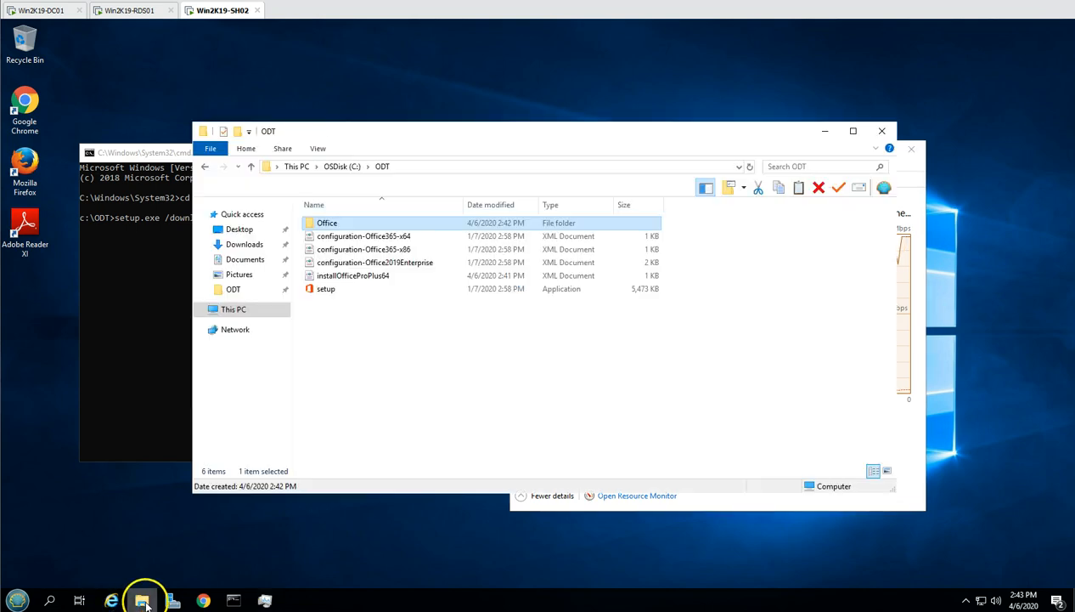
pyautogui.rightClick(323, 224)
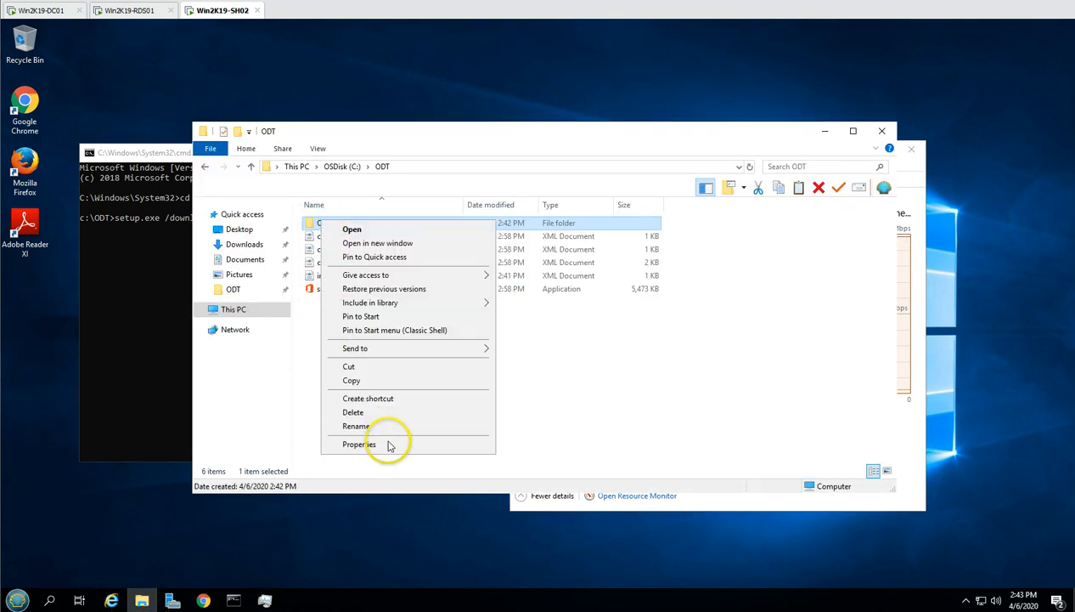
pyautogui.click(357, 442)
pyautogui.click(454, 507)
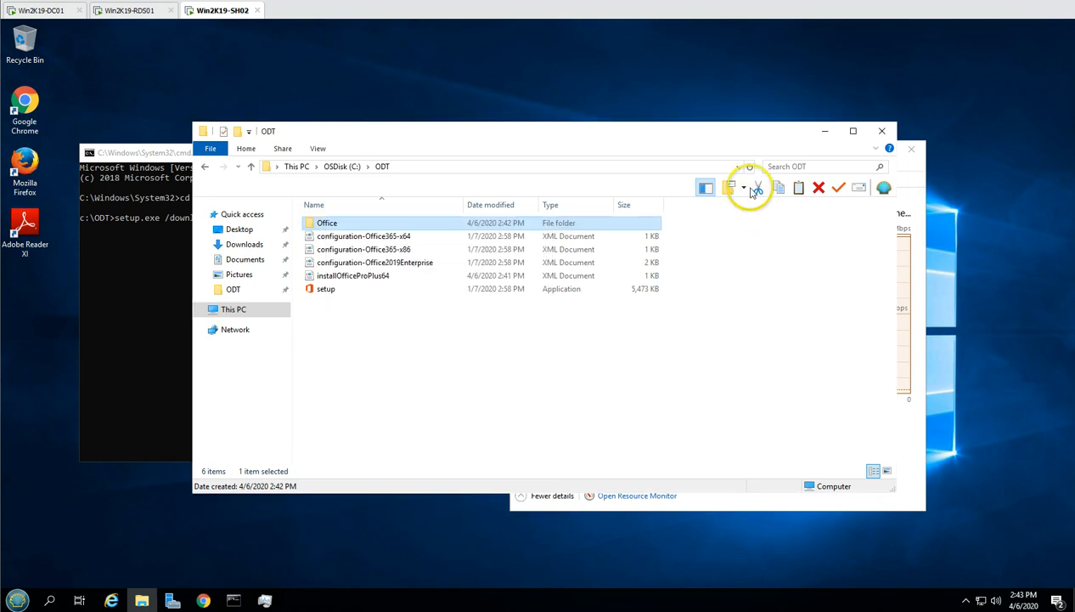
pyautogui.click(825, 130)
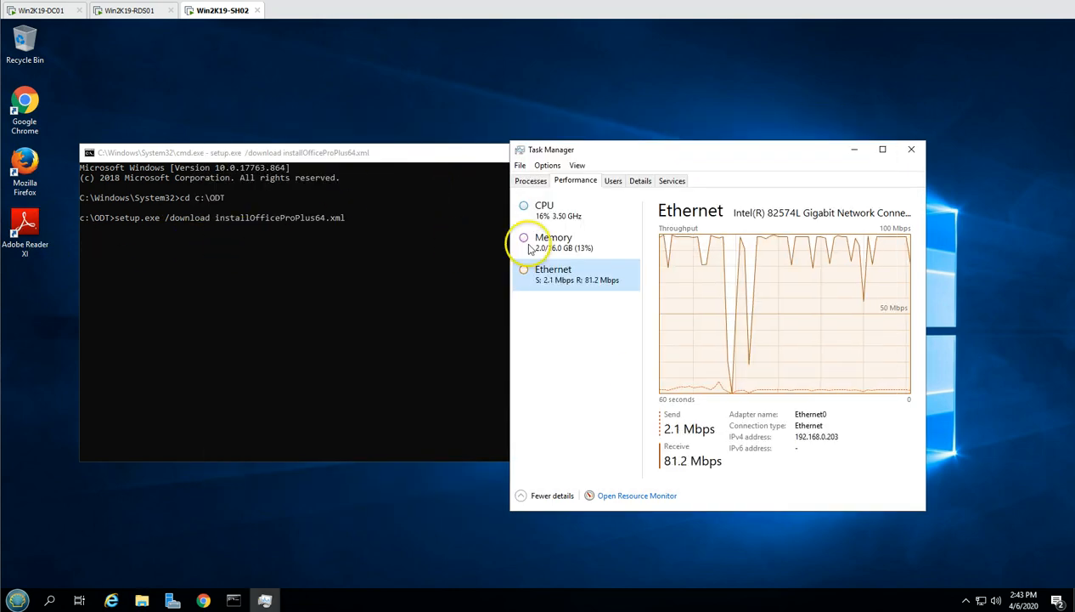
# - Once the download finishes, run setup.exe /configure installOfficeProPlus64.xml from c:\ODT and allow Microsoft Office to make changes to the device
pyautogui.click(229, 316)
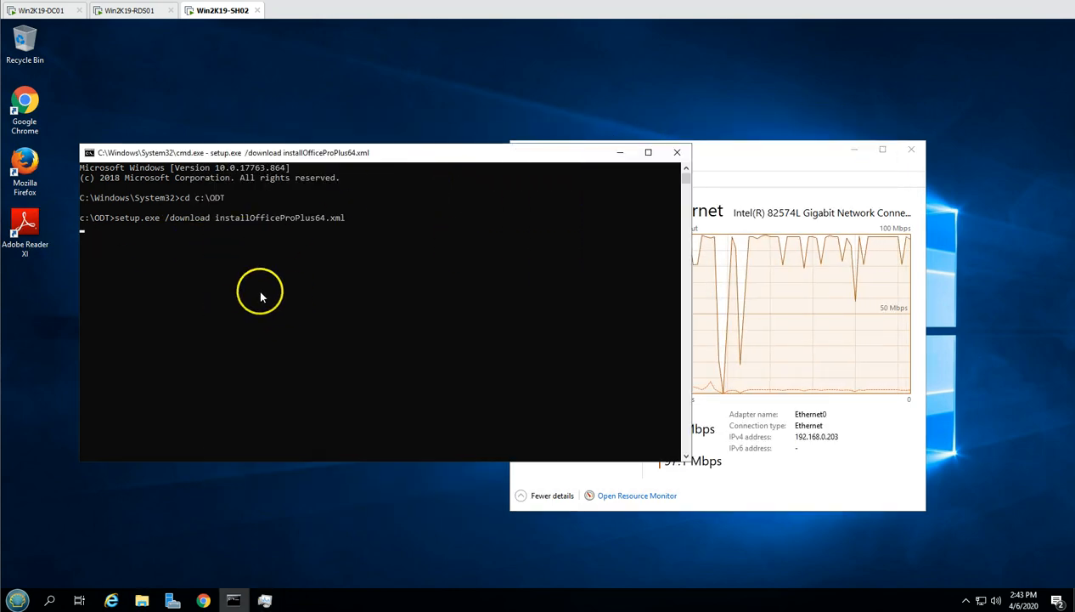
pyautogui.click(277, 100)
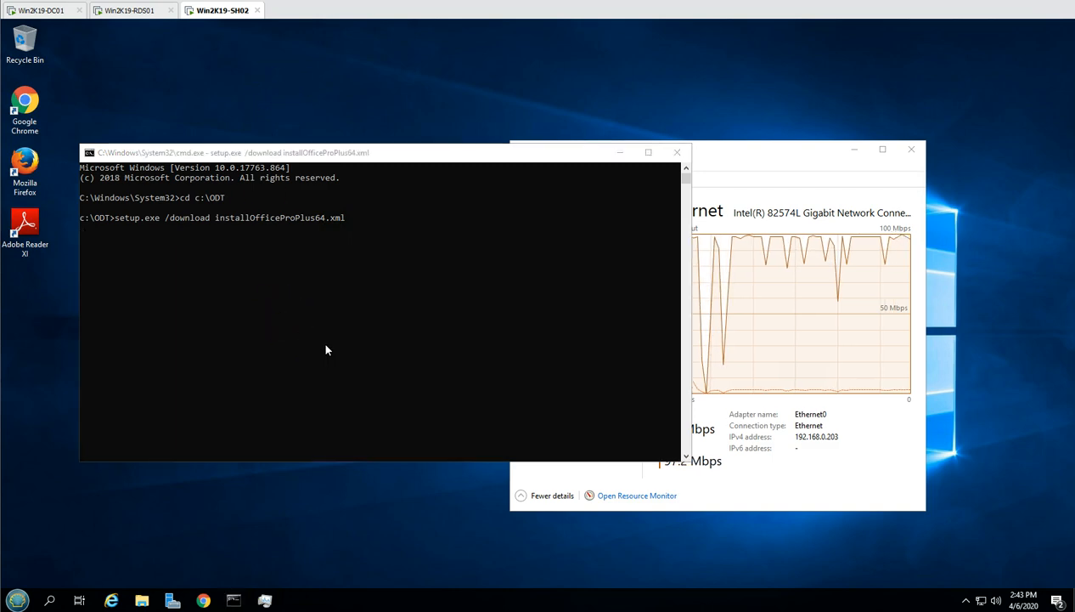
pyautogui.hotkey('alt', 'Tab')
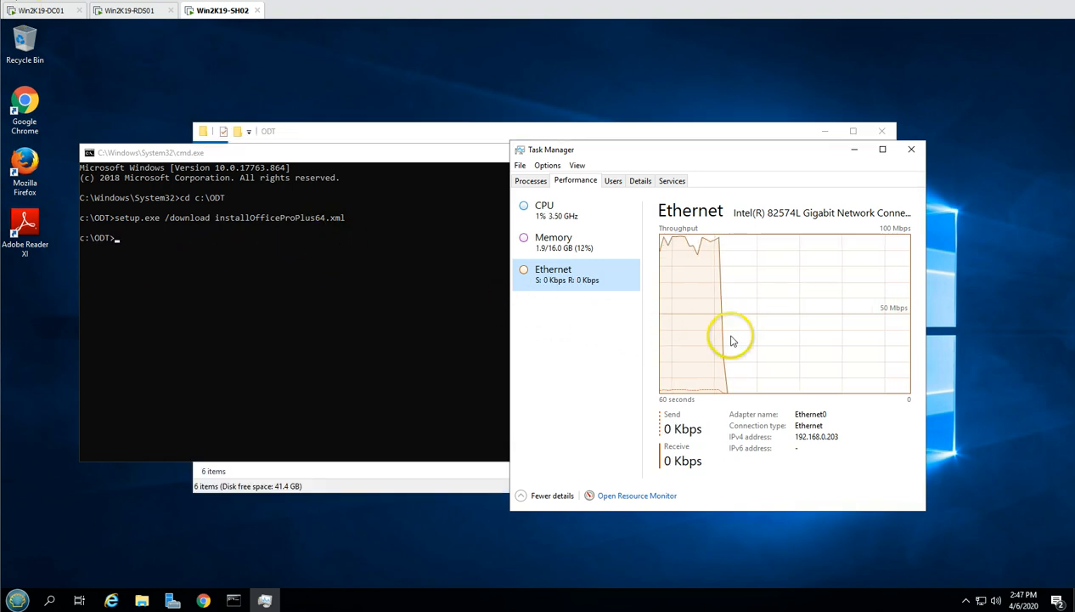
pyautogui.click(227, 264)
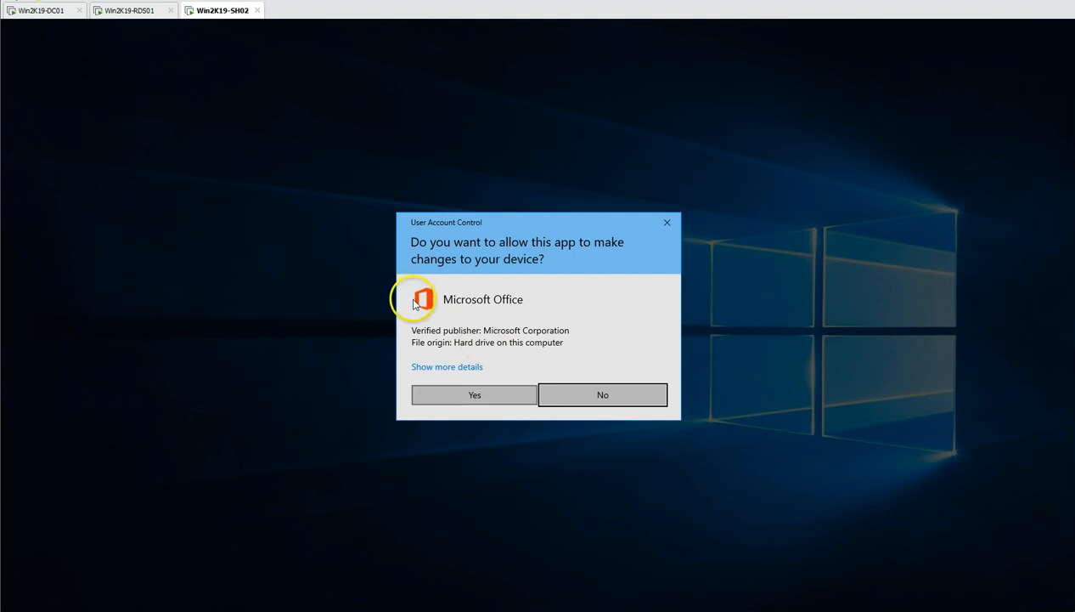
pyautogui.click(510, 400)
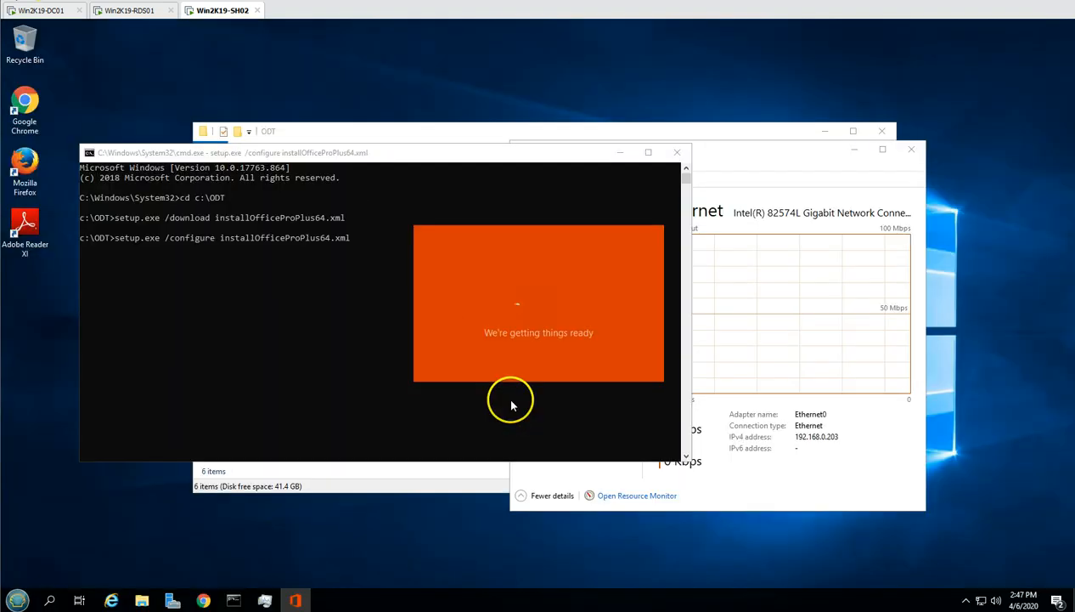
# - Minimize the Command Prompt and File Explorer, and arrange the Office installer window and Task Manager side by side
pyautogui.moveTo(584, 157); pyautogui.dragTo(433, 119)
pyautogui.click(459, 109)
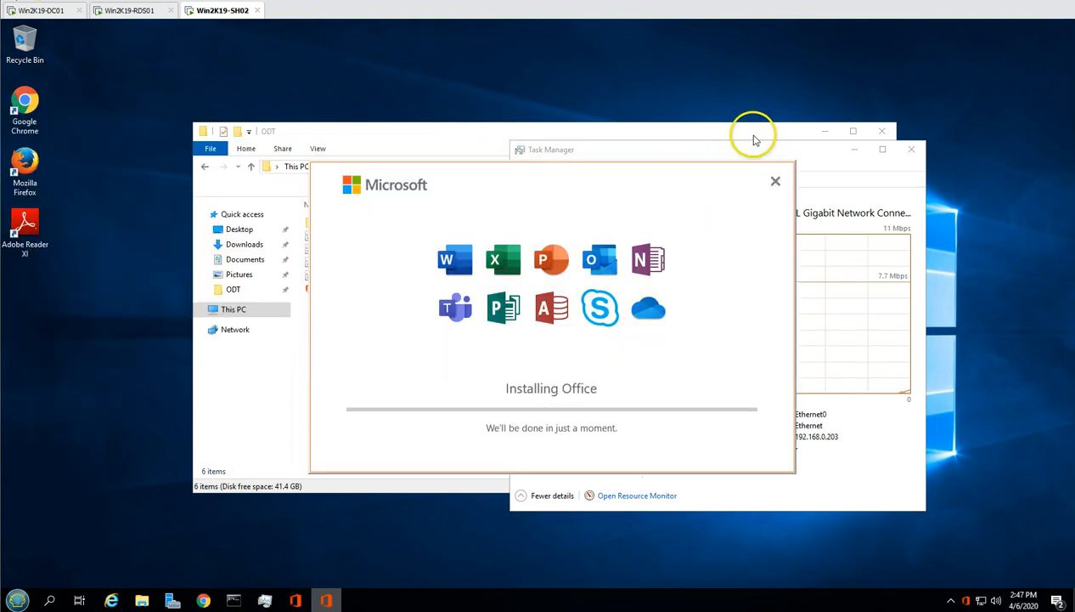
pyautogui.click(824, 134)
pyautogui.moveTo(618, 175); pyautogui.dragTo(469, 162)
pyautogui.click(791, 165)
pyautogui.moveTo(731, 173); pyautogui.dragTo(893, 200)
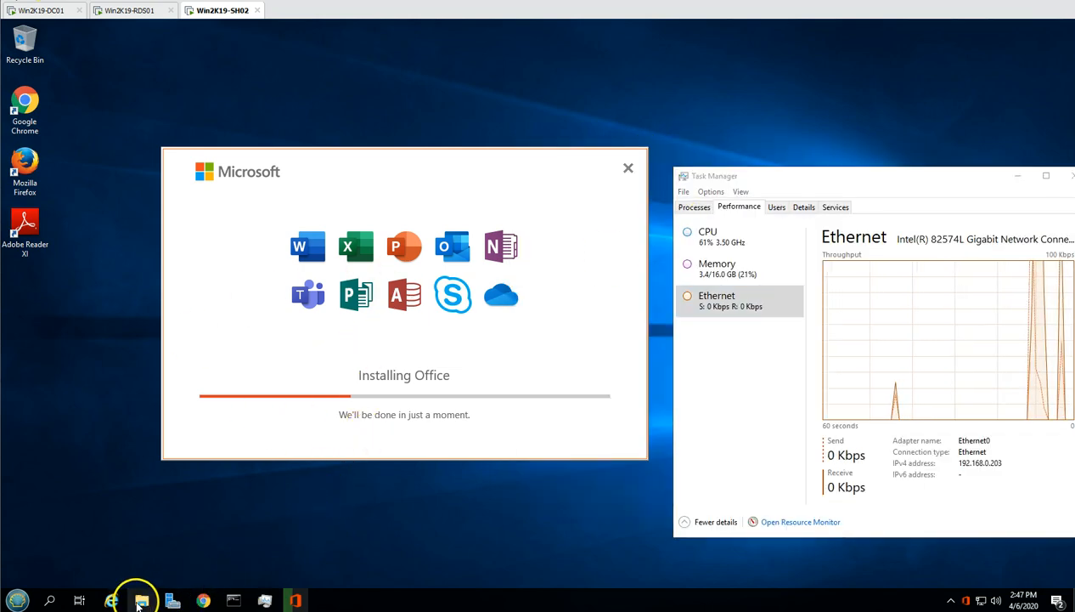
# - Review the ODT folder's contents and the installOfficeProPlus64 configuration file during the installation, then minimize File Explorer
pyautogui.click(142, 601)
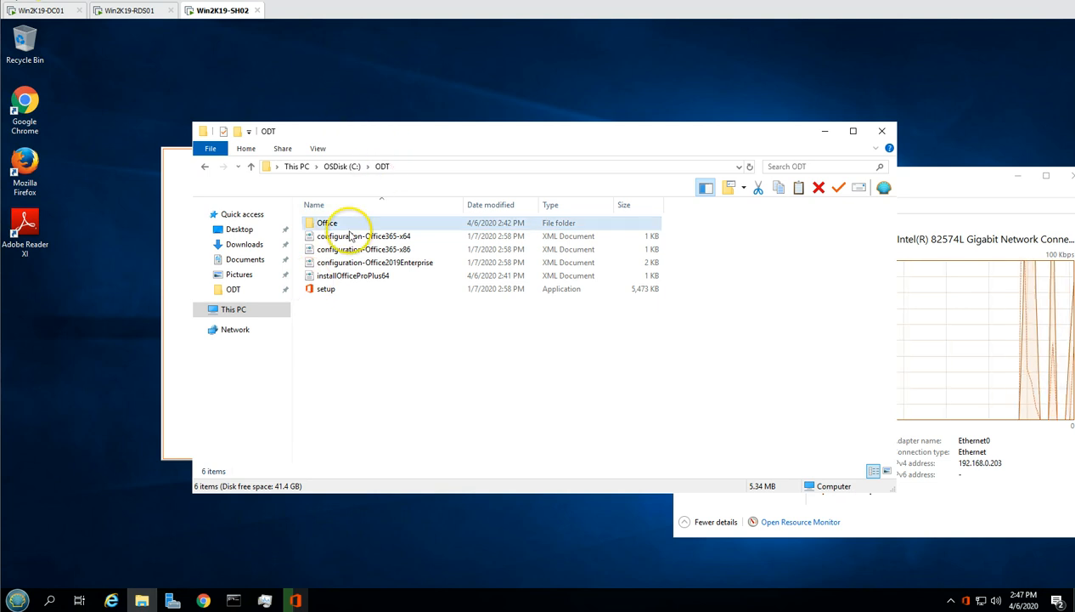
pyautogui.click(144, 601)
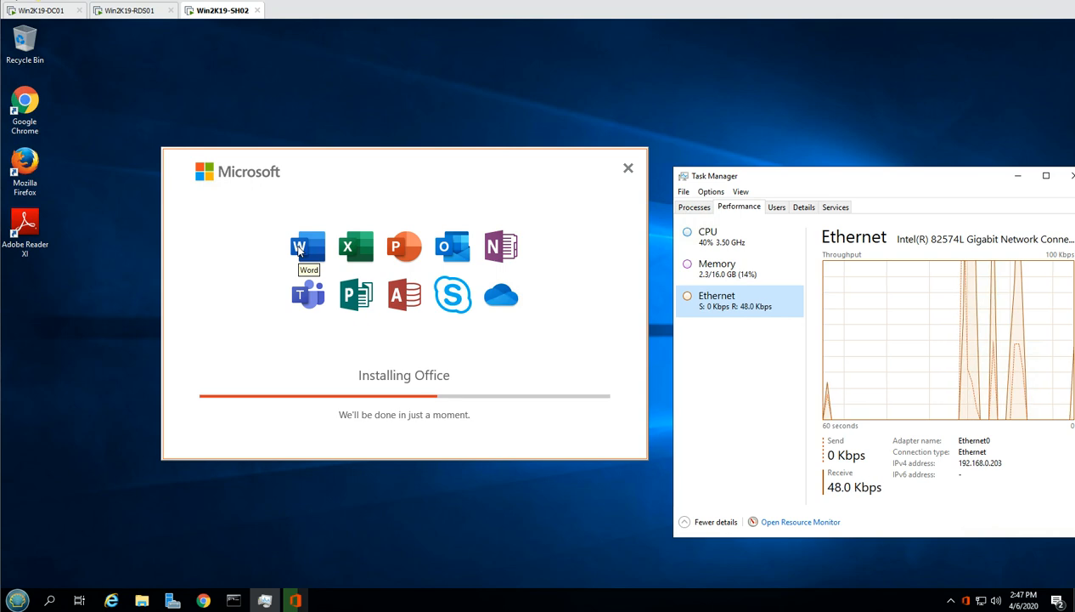
pyautogui.click(153, 599)
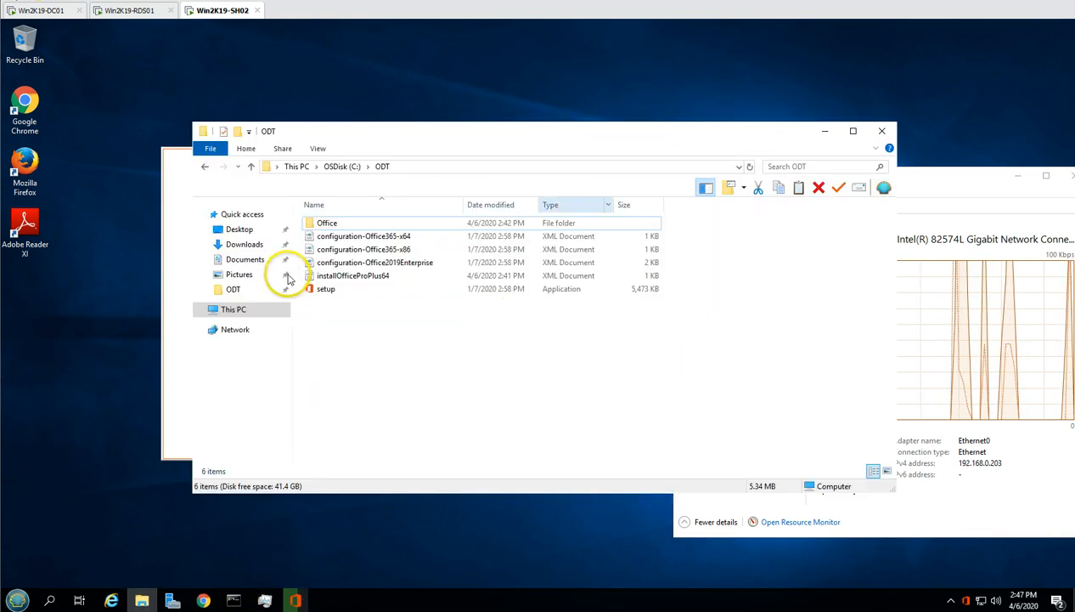
pyautogui.click(372, 283)
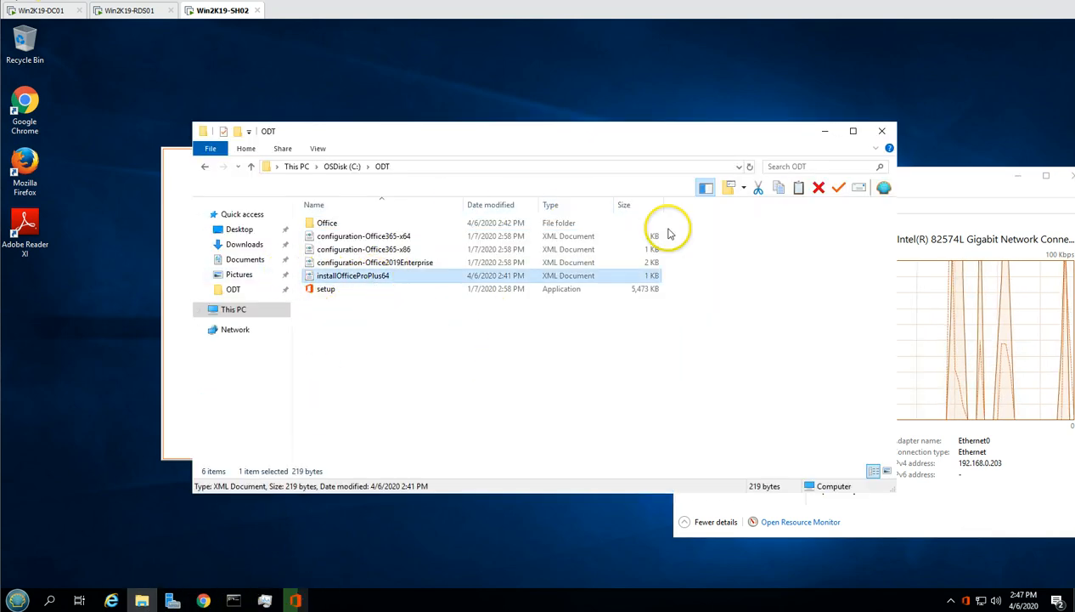
pyautogui.click(825, 132)
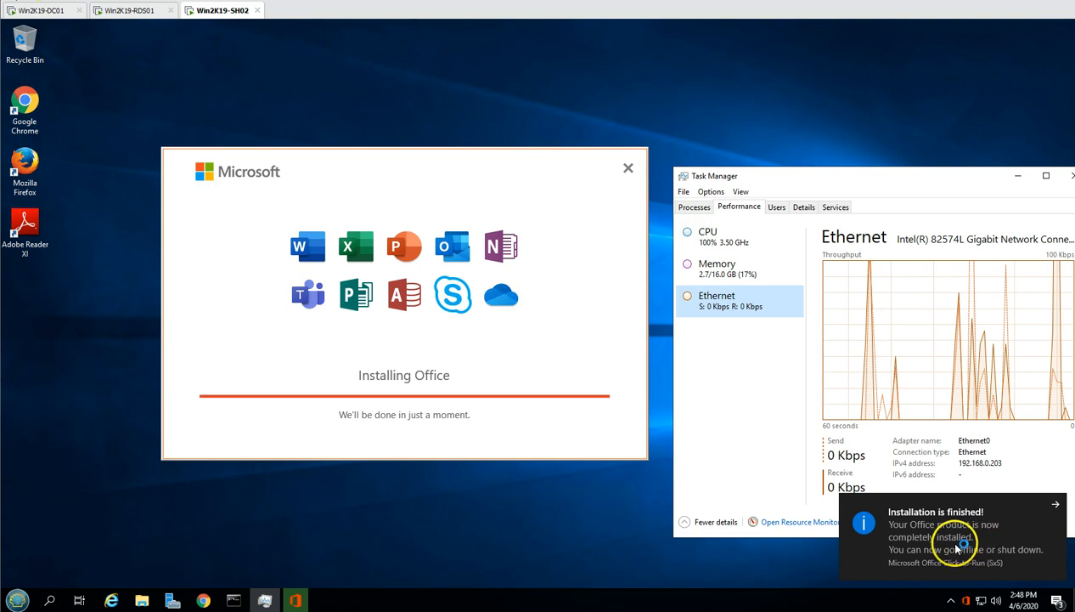
# - Close the finished Office installer window and show Task Manager's detailed process list
pyautogui.click(694, 522)
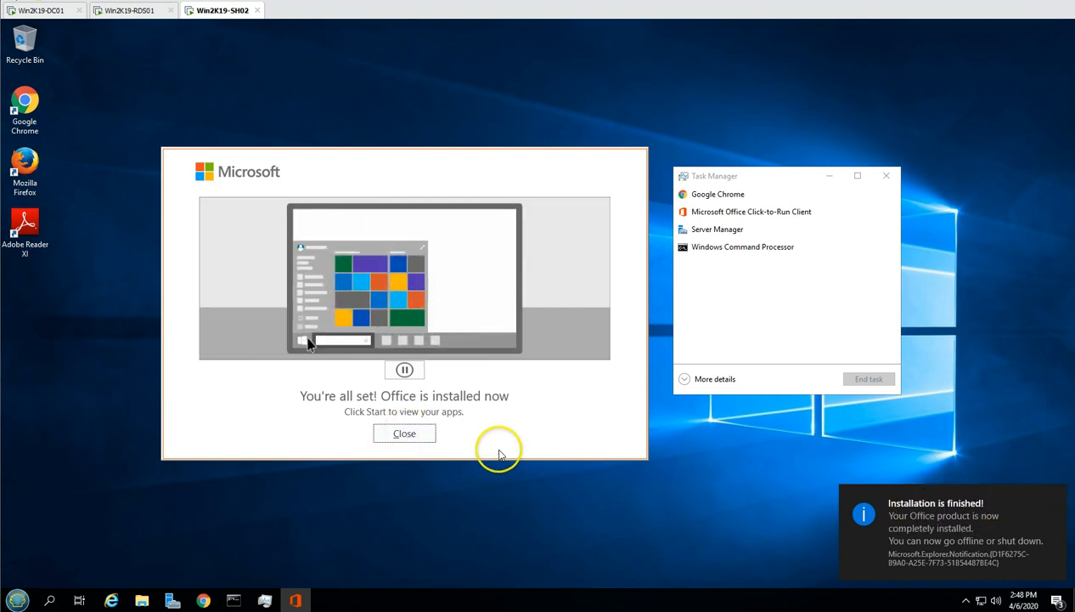
pyautogui.click(404, 433)
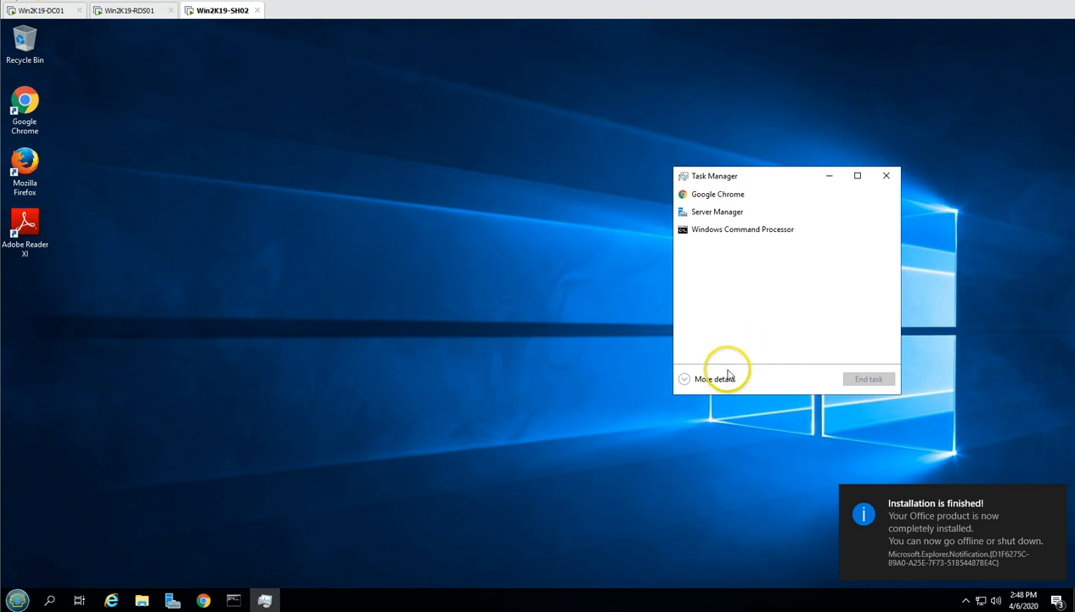
pyautogui.click(694, 383)
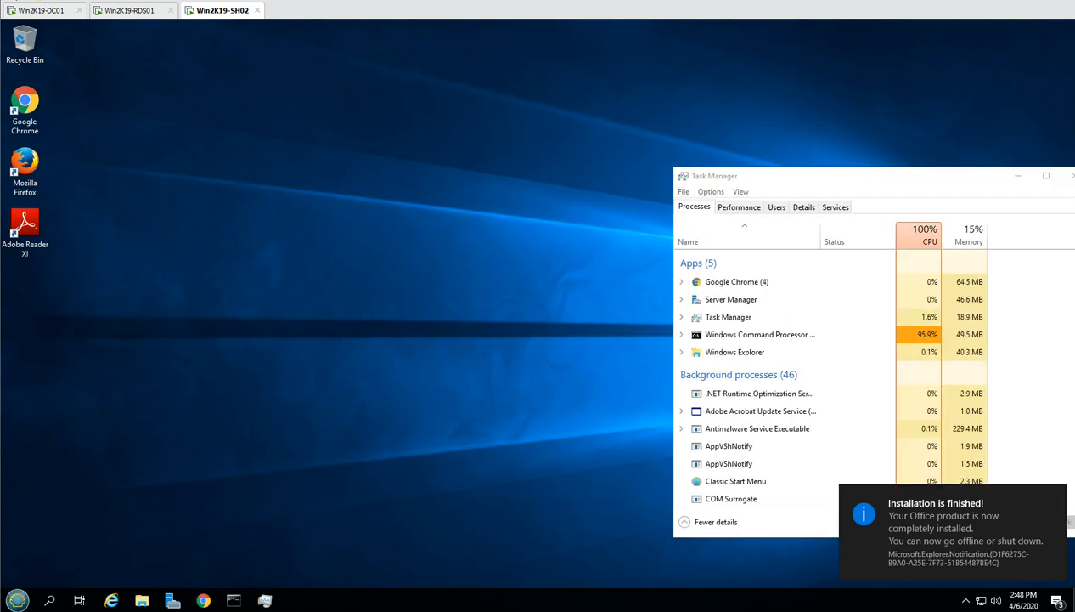
# - Look through the list of all installed programs for the Office apps and launch Word
pyautogui.click(19, 599)
pyautogui.click(87, 546)
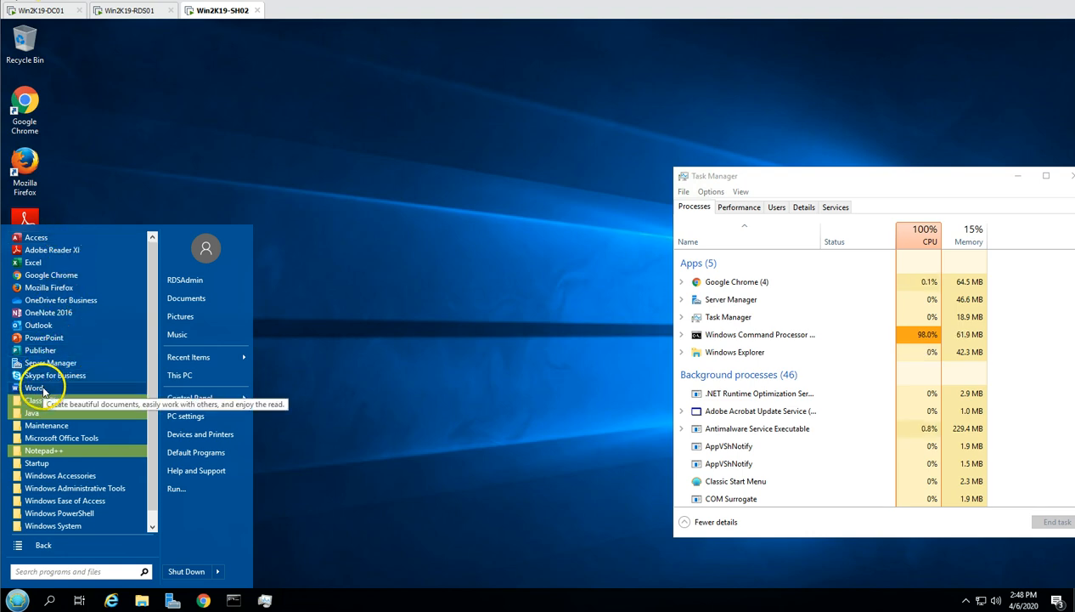
pyautogui.click(36, 387)
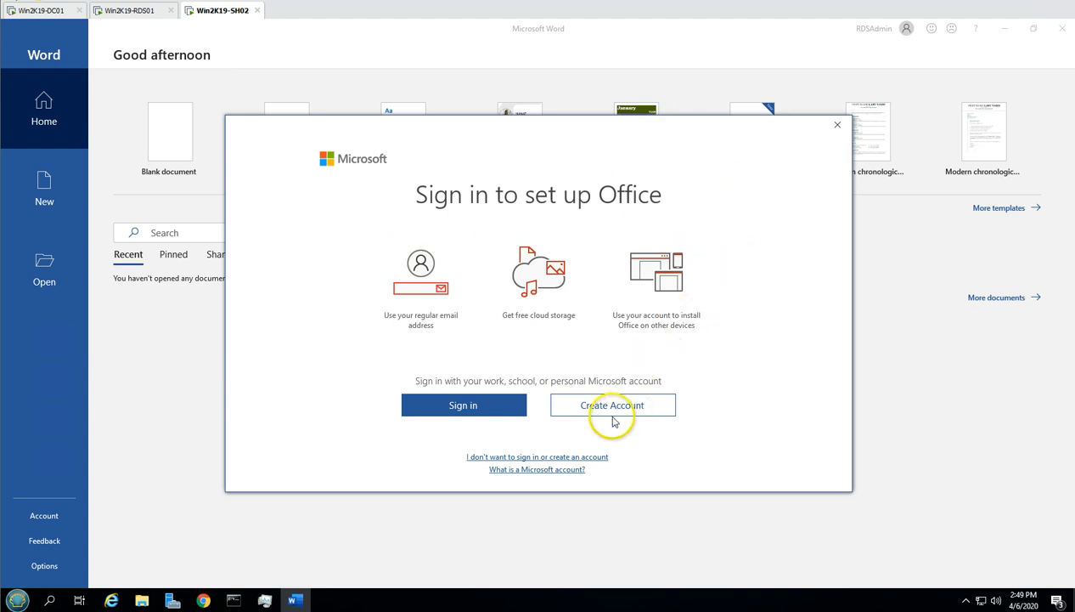
# - Dismiss the Office sign-in prompt, accept the license agreement and decline sending optional data to Microsoft
pyautogui.click(837, 125)
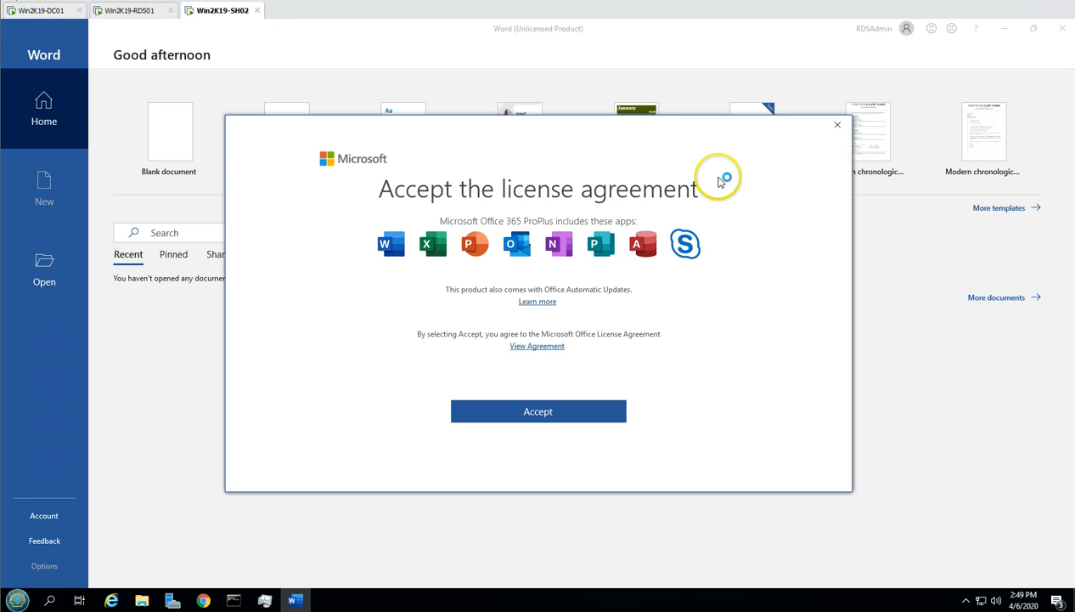
pyautogui.click(549, 414)
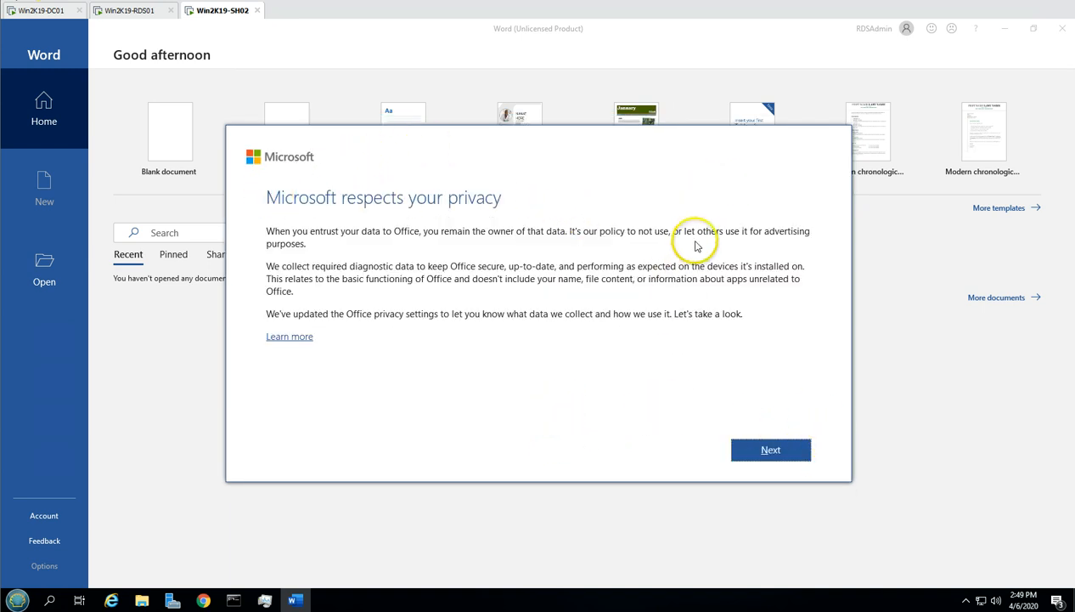
pyautogui.click(780, 451)
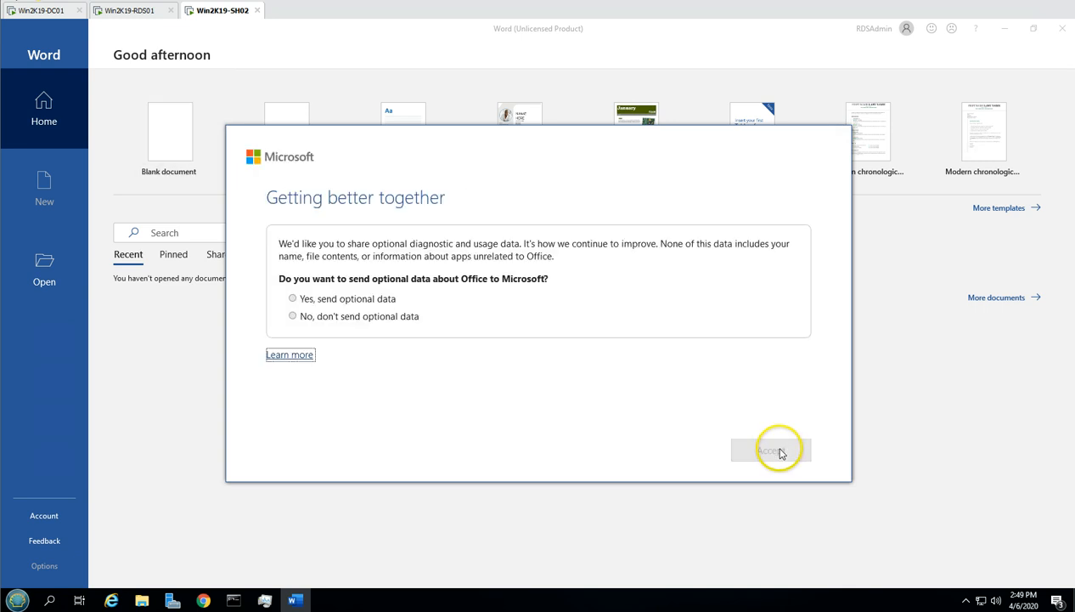
pyautogui.click(778, 455)
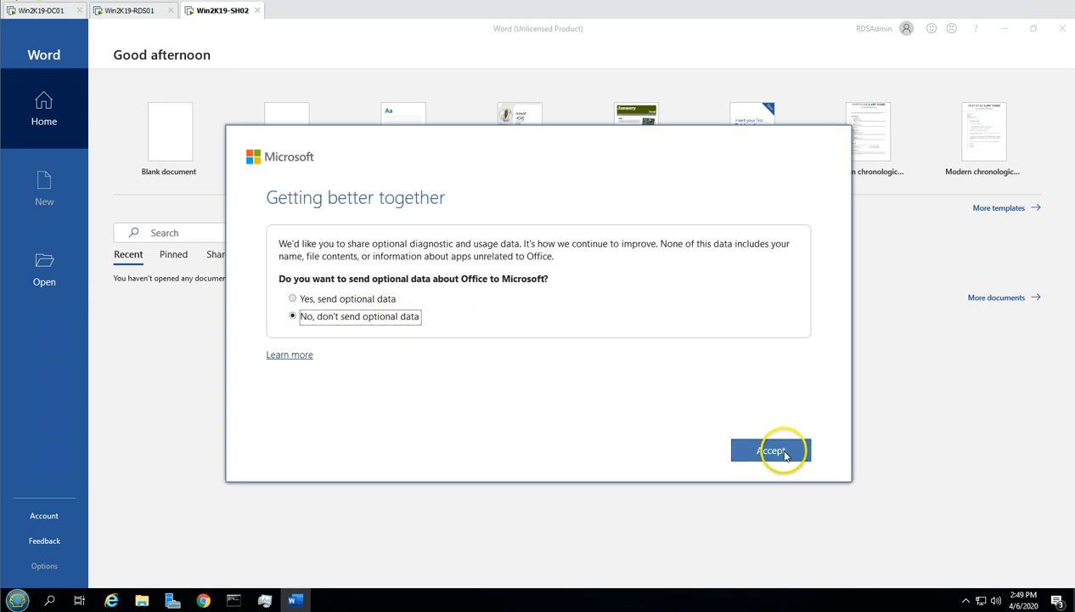
pyautogui.click(771, 450)
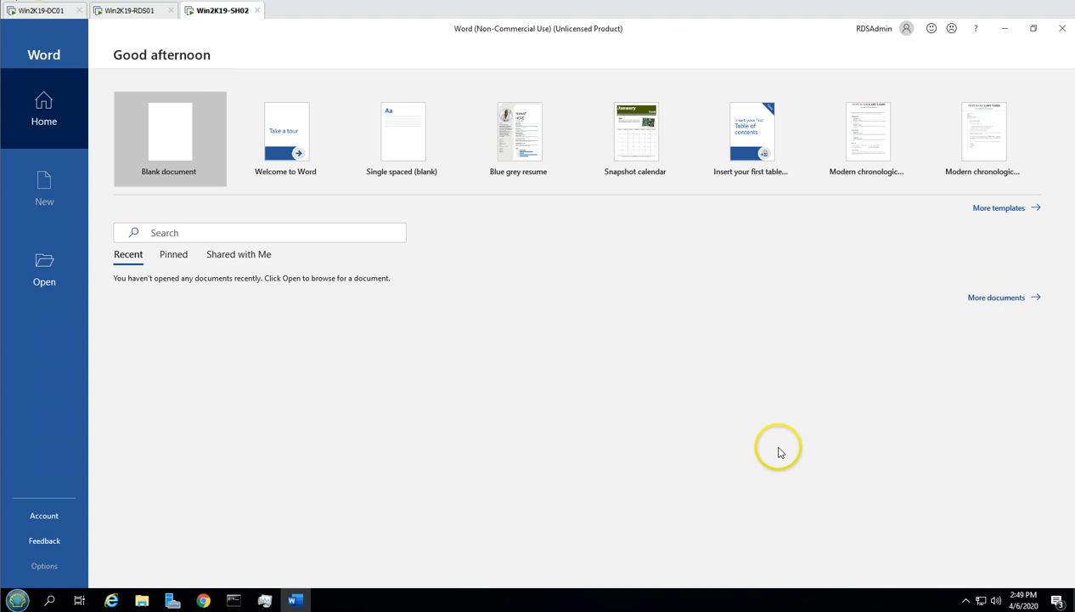
# - Create a blank Word document and view the signed-in account's details
pyautogui.click(149, 119)
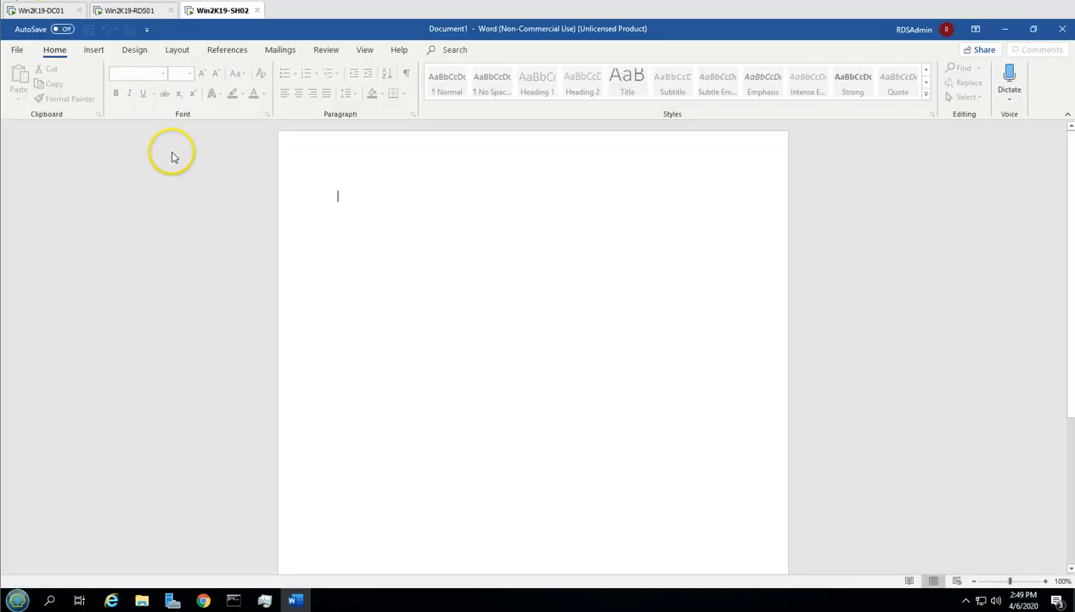
pyautogui.click(926, 31)
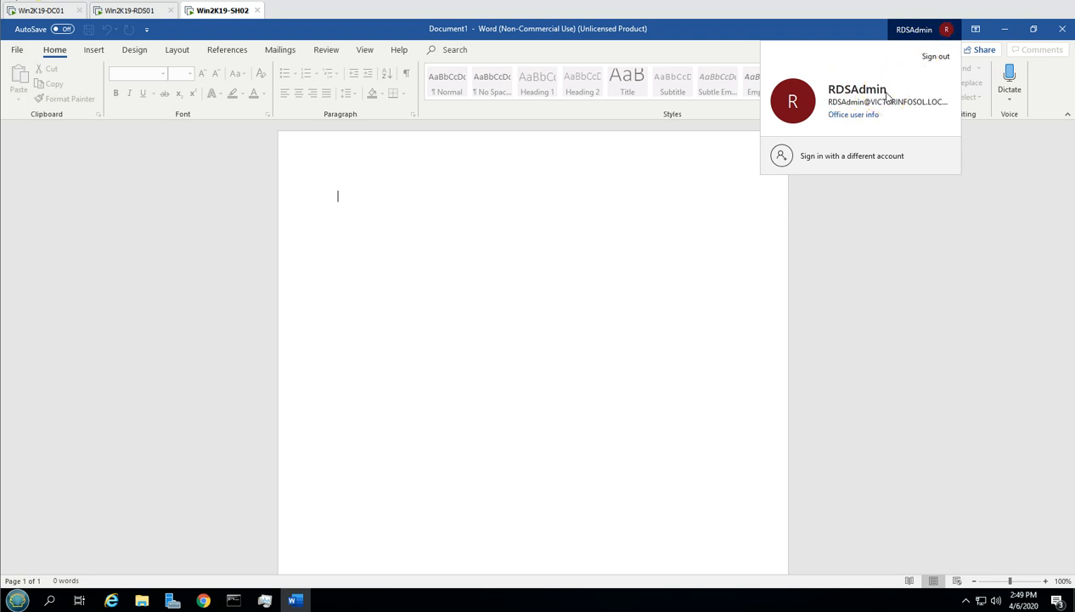
pyautogui.click(622, 263)
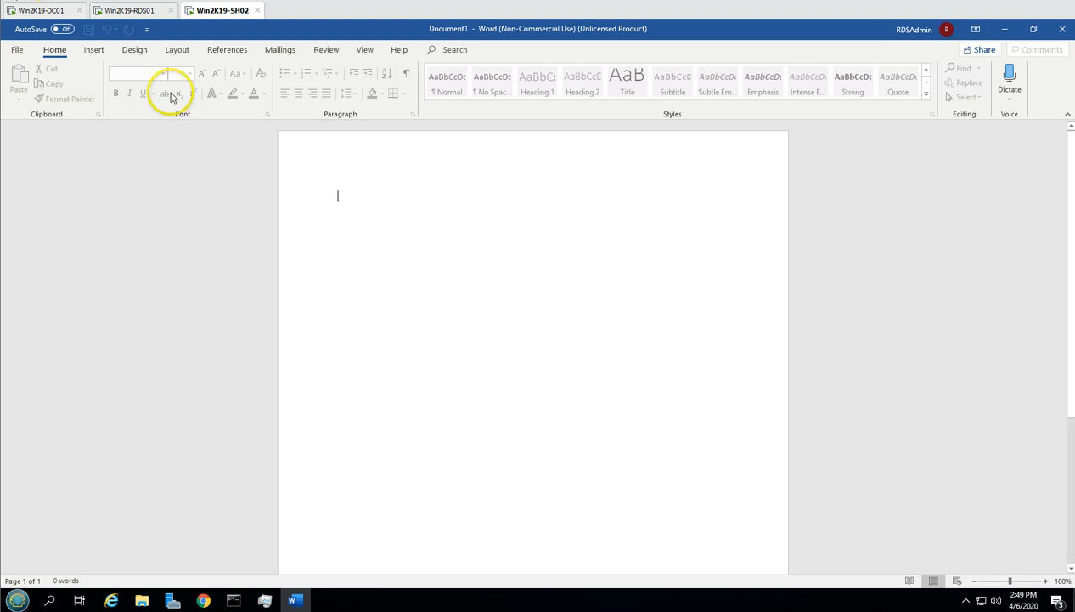
# - Examine the user and product information on Word's Account page, then return to the document and close Word
pyautogui.click(18, 51)
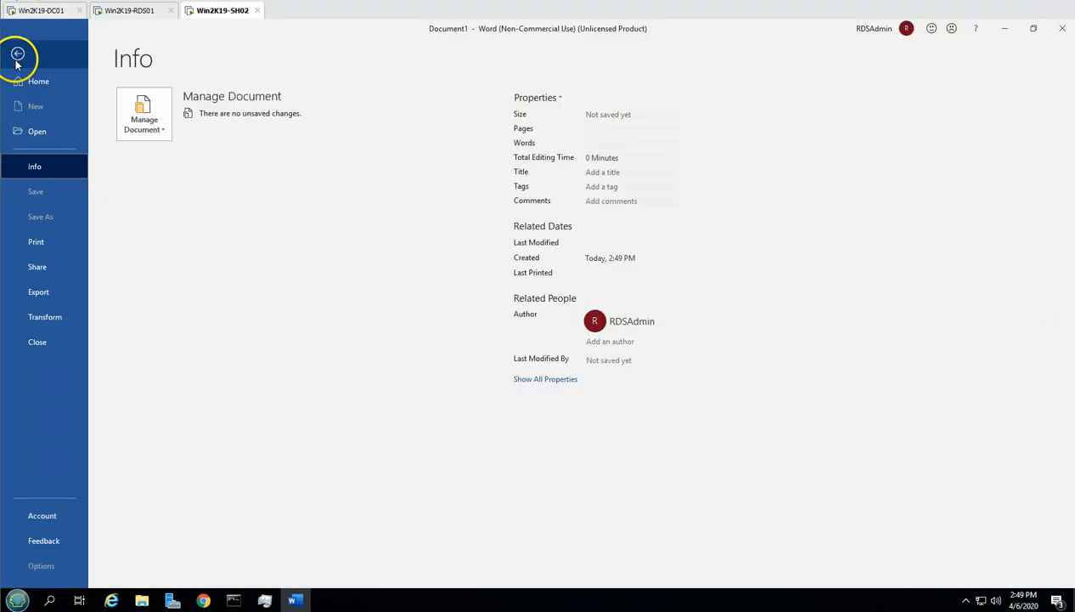
pyautogui.click(51, 516)
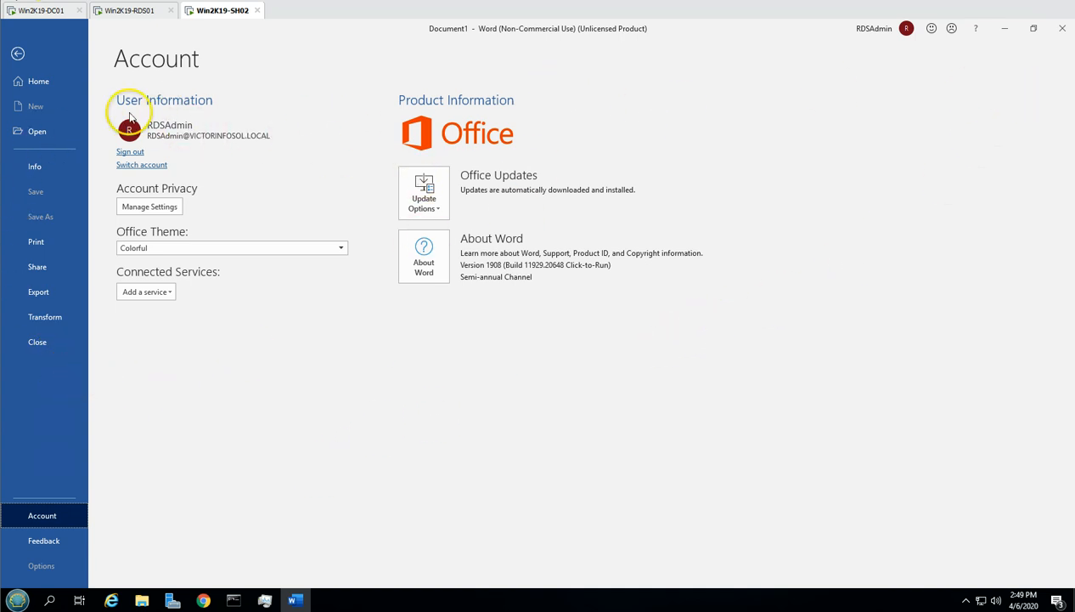
pyautogui.click(18, 54)
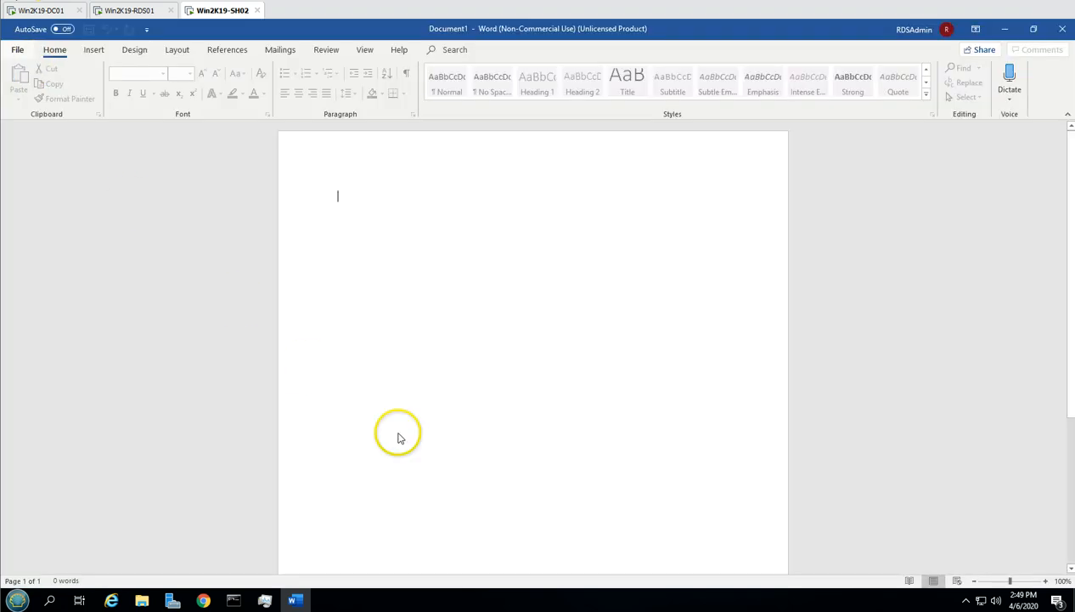
pyautogui.click(1064, 30)
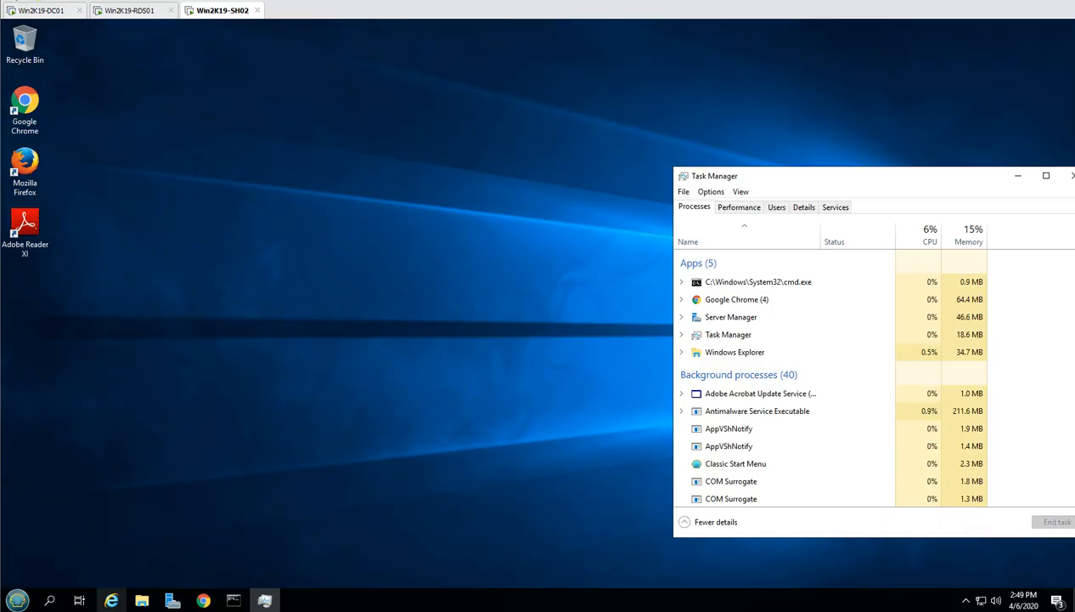